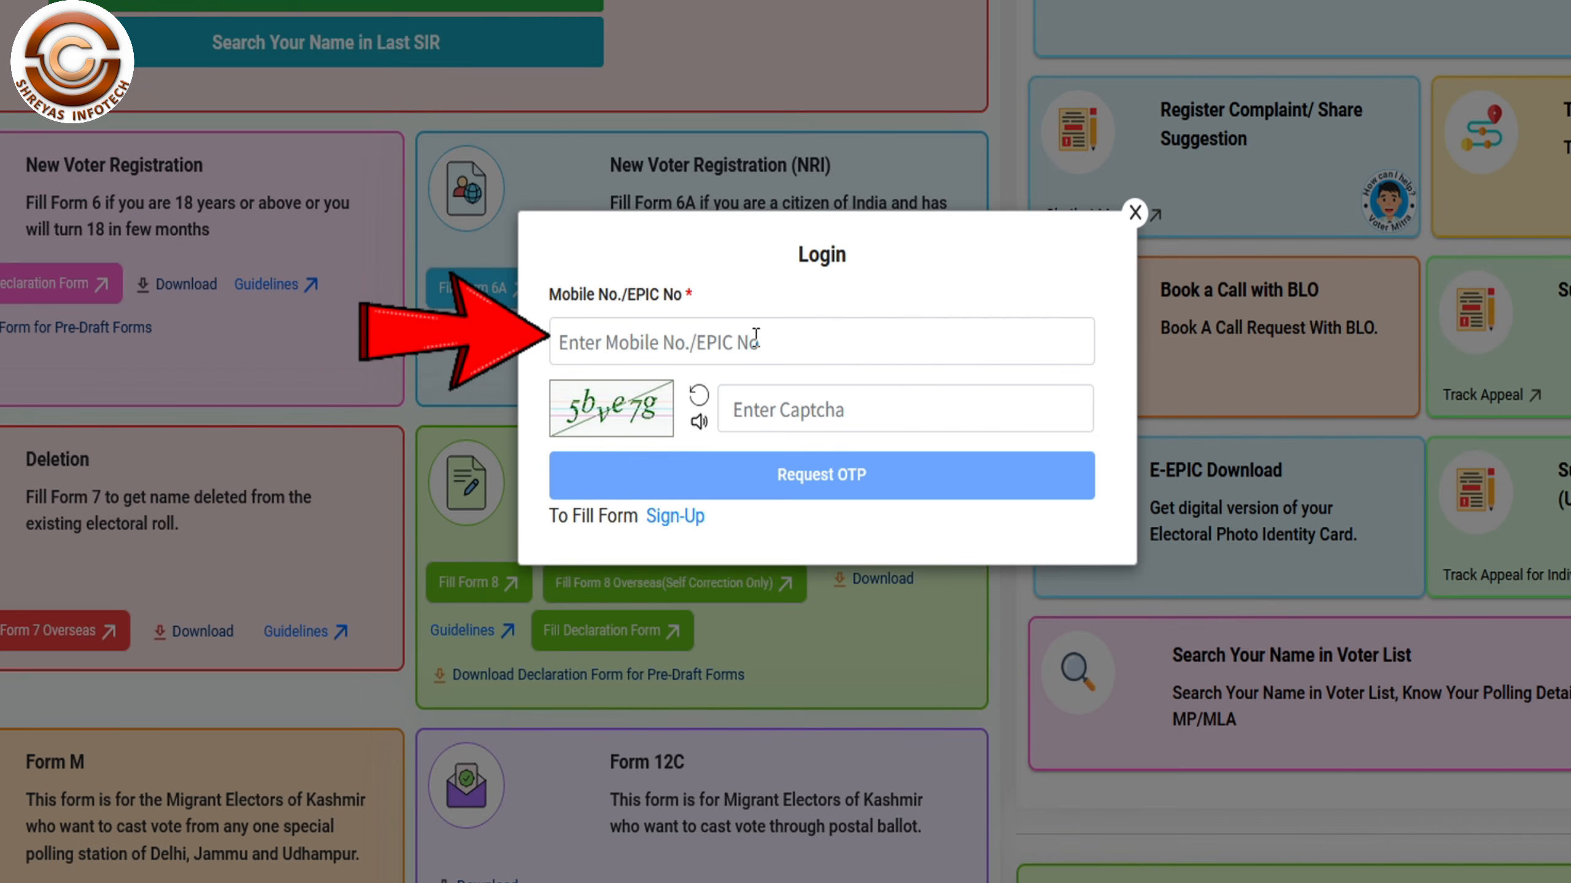
# - Switch the Login dialog to Sign-Up to start your own Form 8 application
pyautogui.click(675, 516)
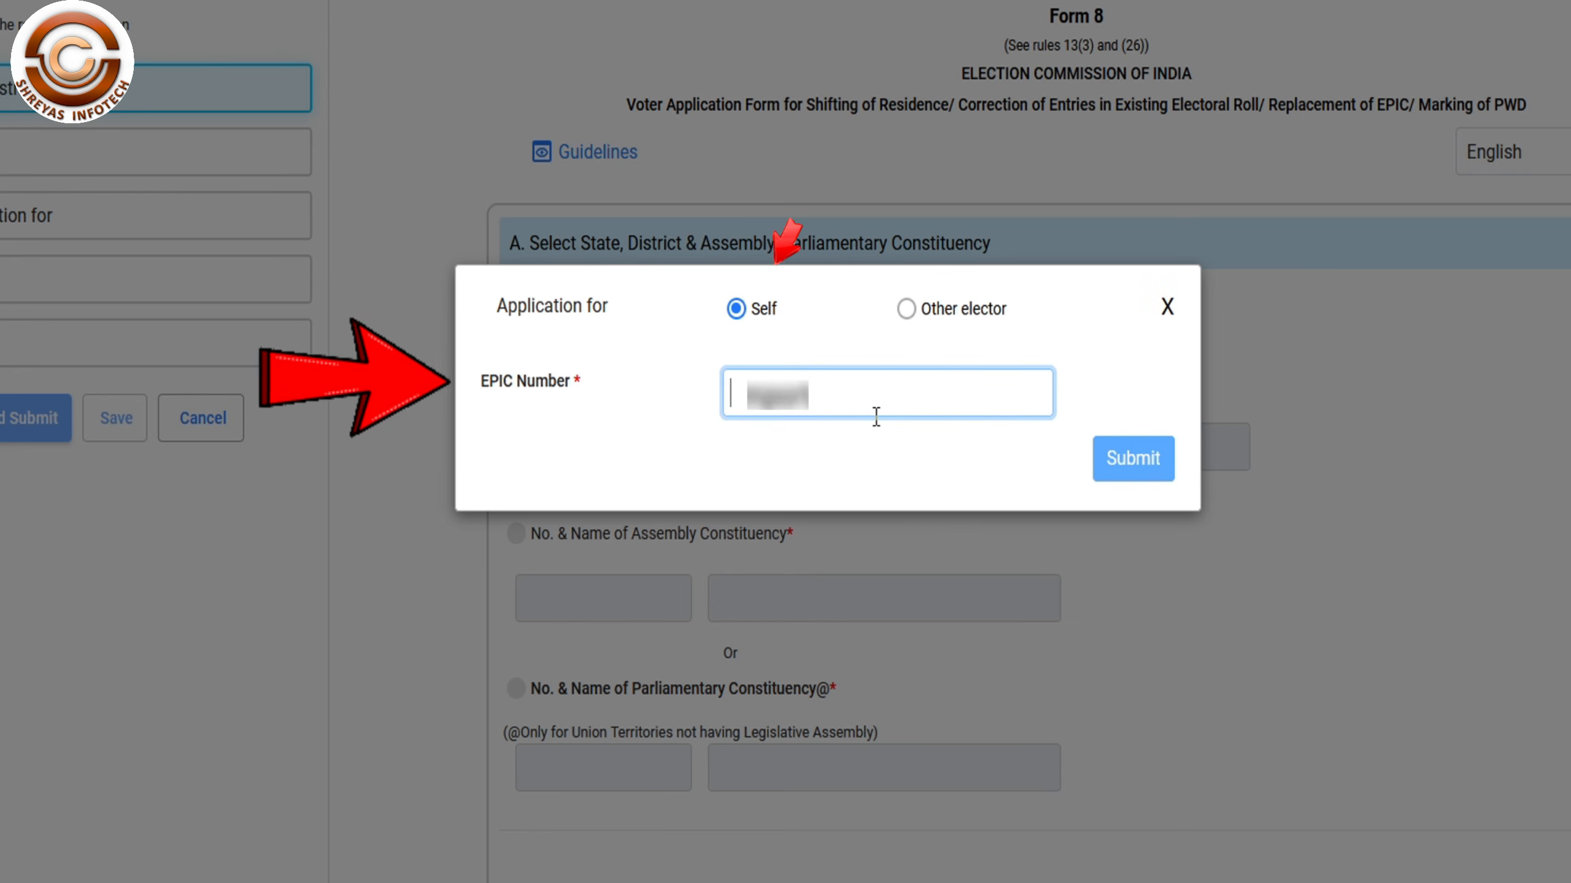
# - Enter your EPIC number in the EPIC Number box
pyautogui.write('IH')
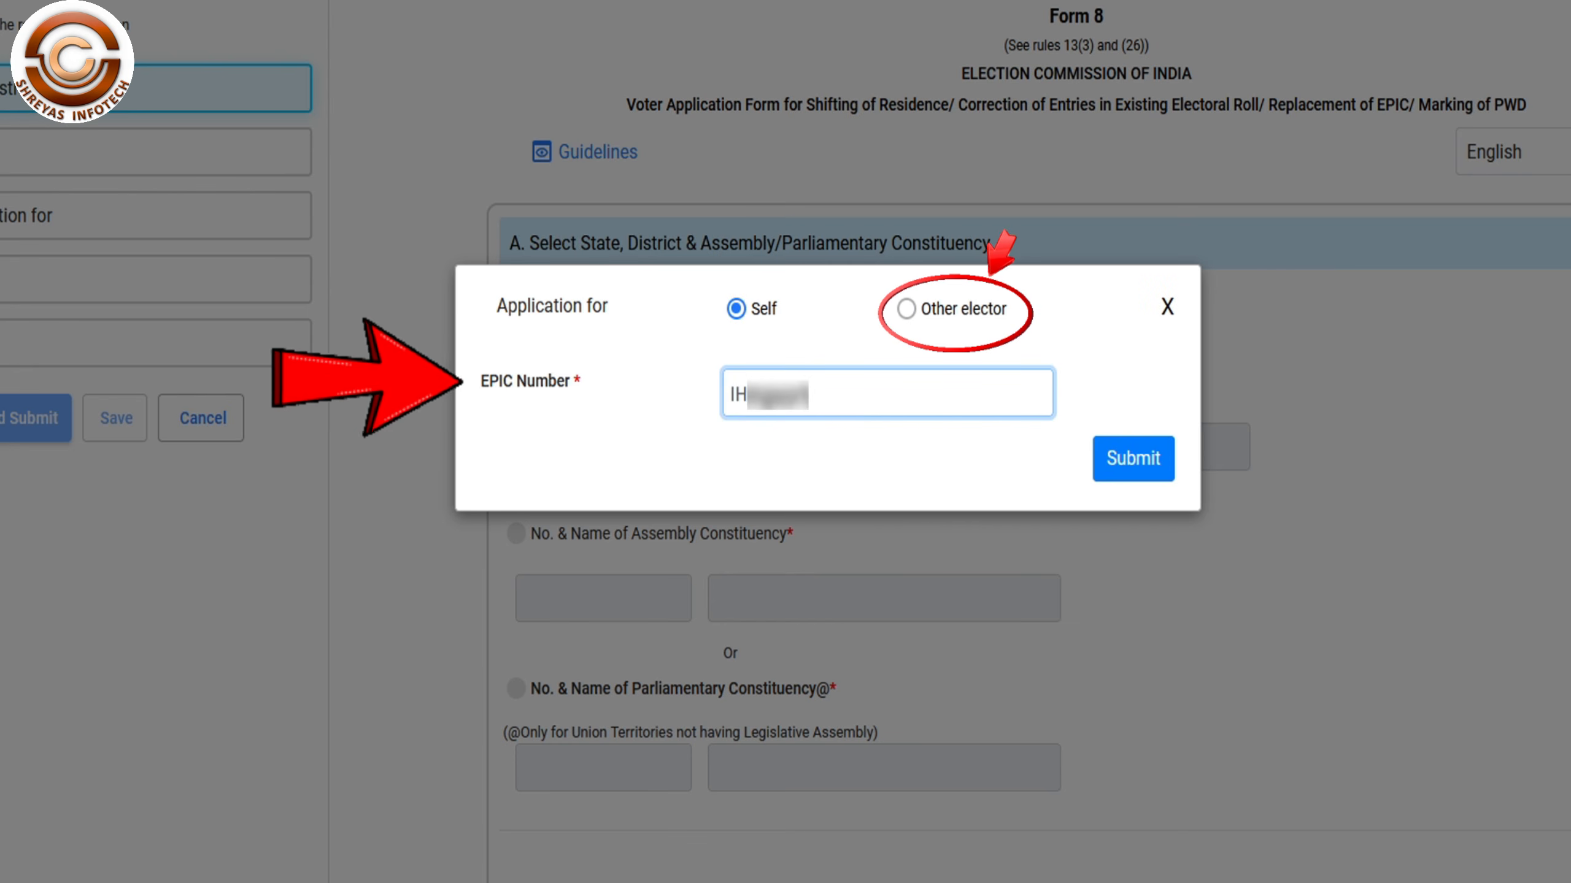
pyautogui.write('94')
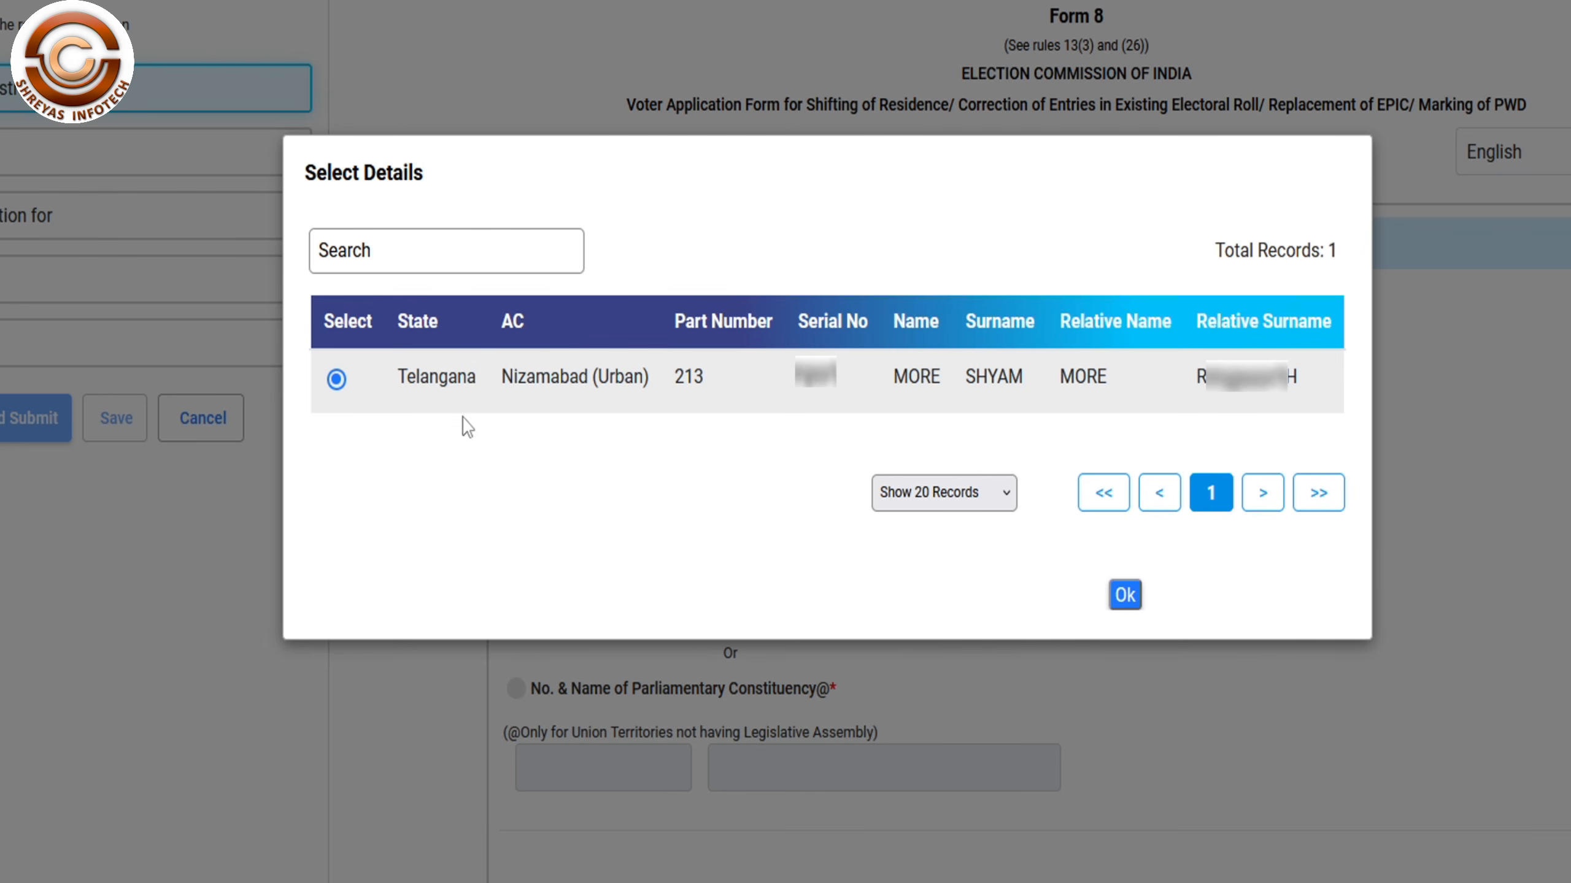
# - Confirm the matching roll record and choose Correction of Entries in Existing Electoral Roll
pyautogui.click(1125, 596)
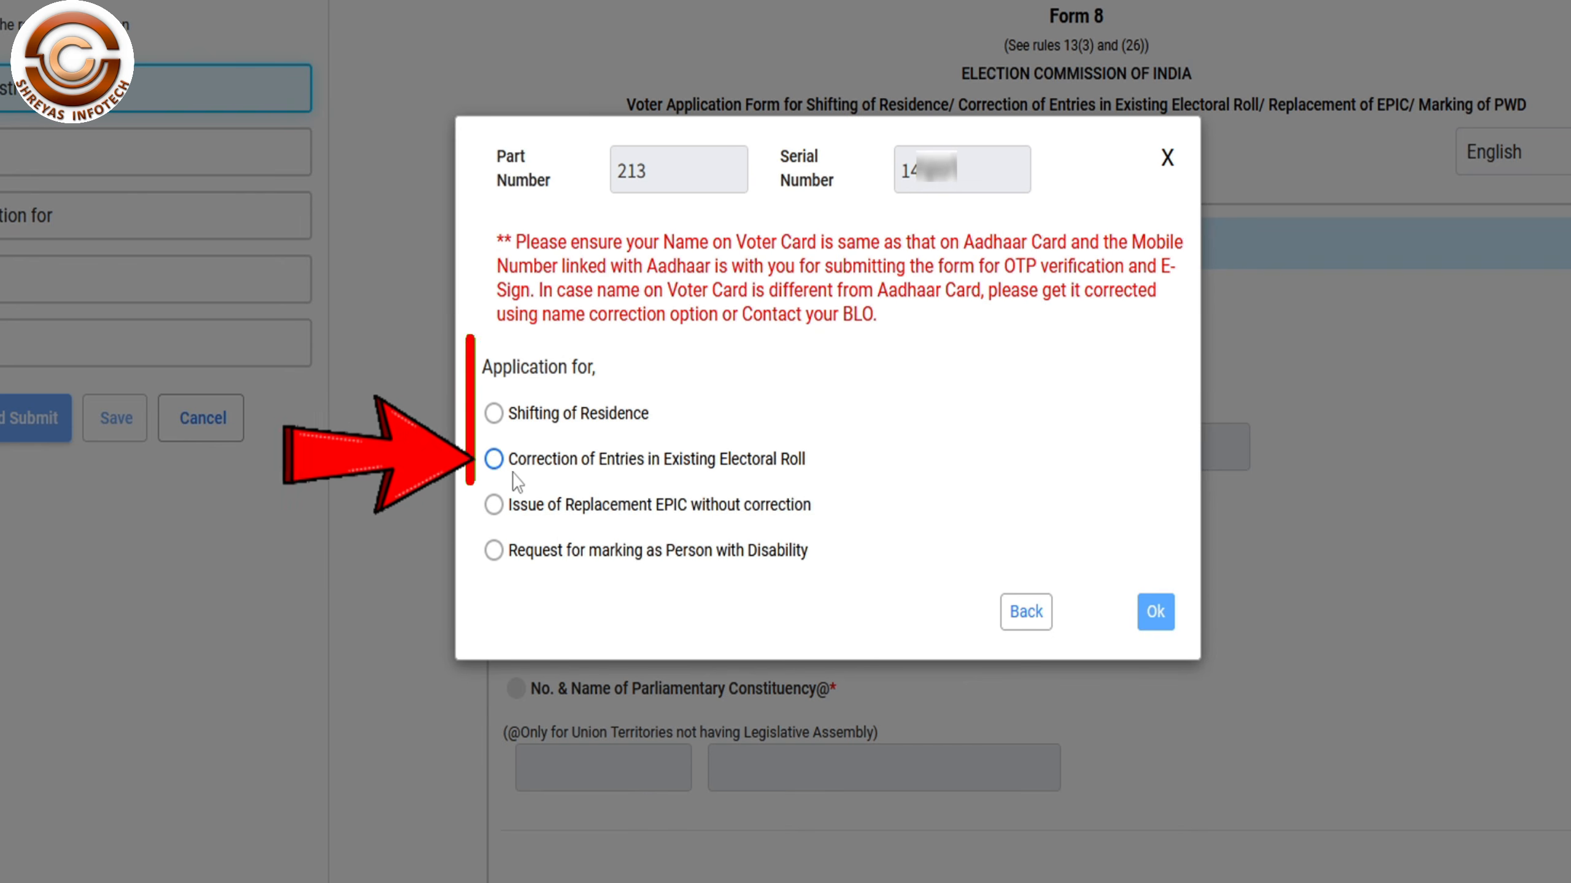
pyautogui.click(494, 461)
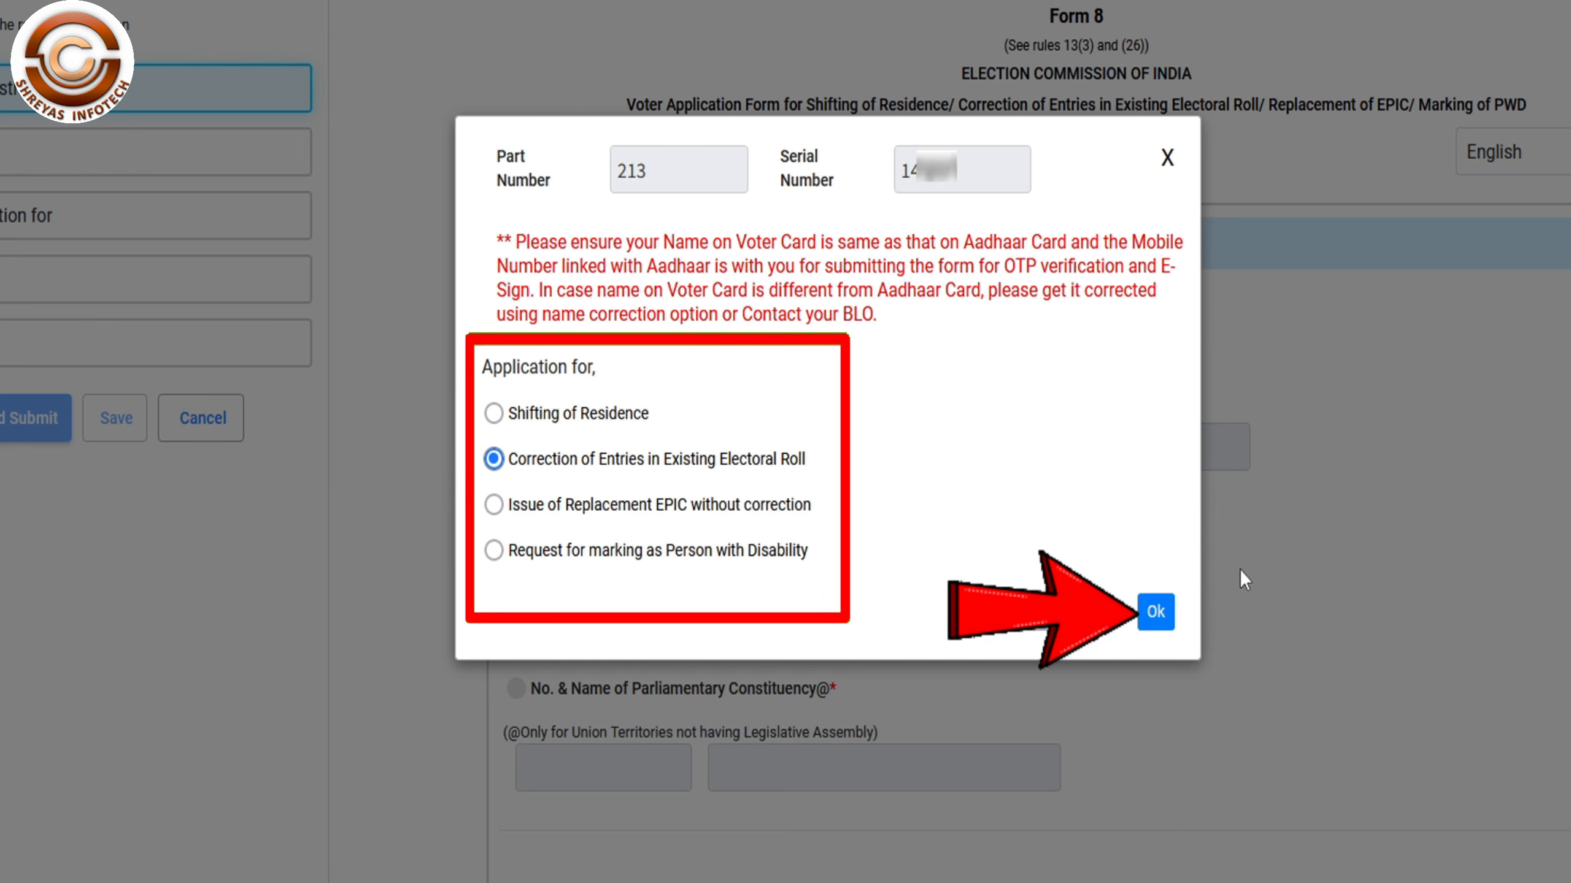
pyautogui.click(1156, 611)
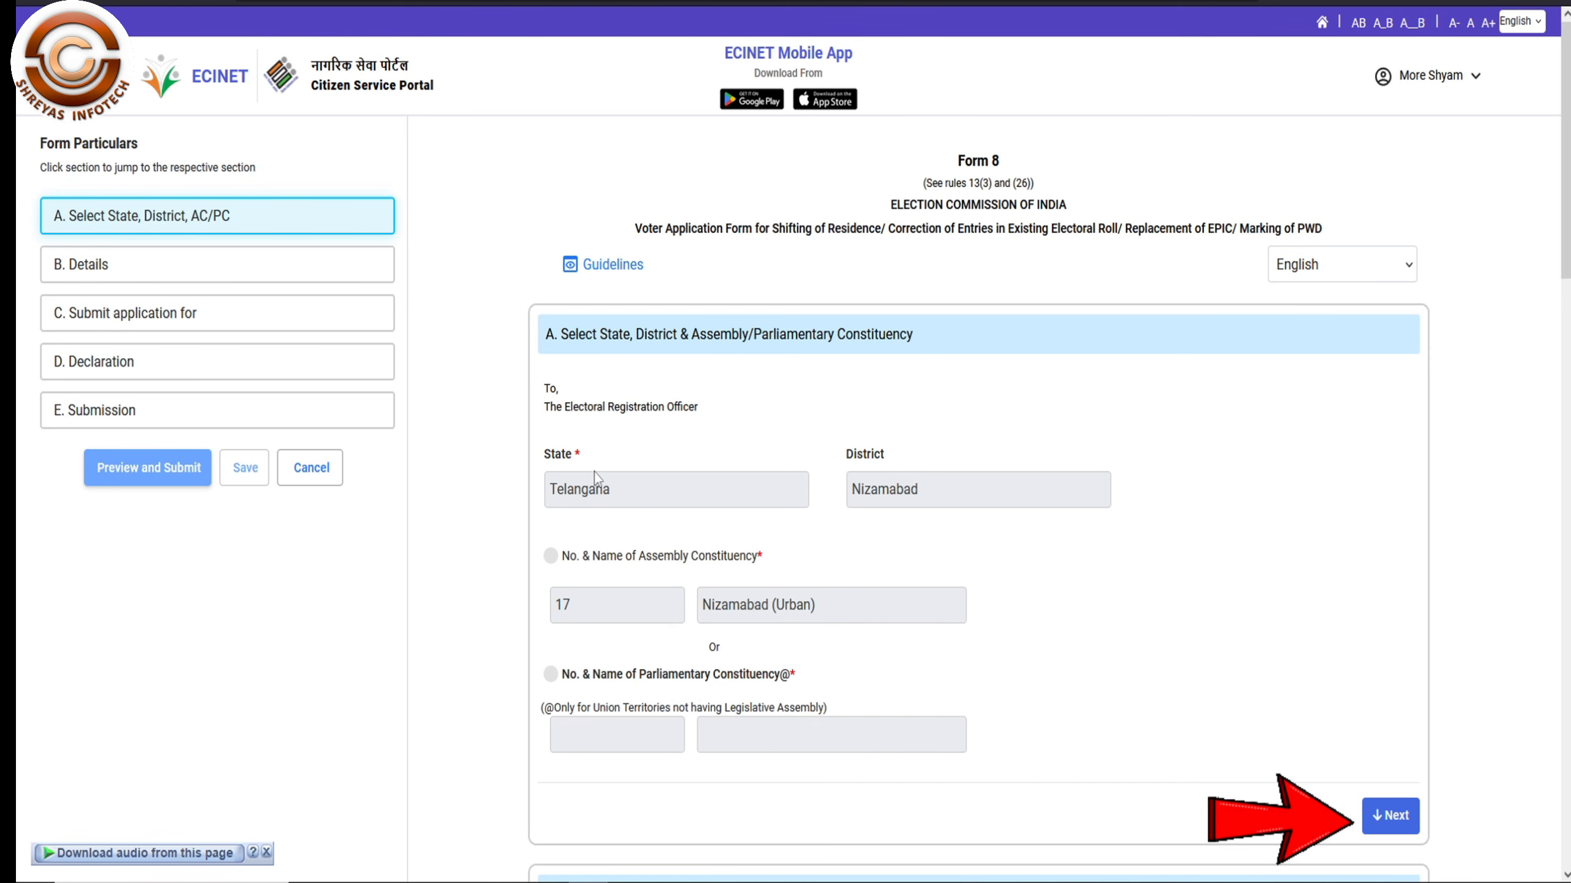
# - In the Details section, tick Aadhaar Number and enter your Aadhaar number
pyautogui.click(1390, 816)
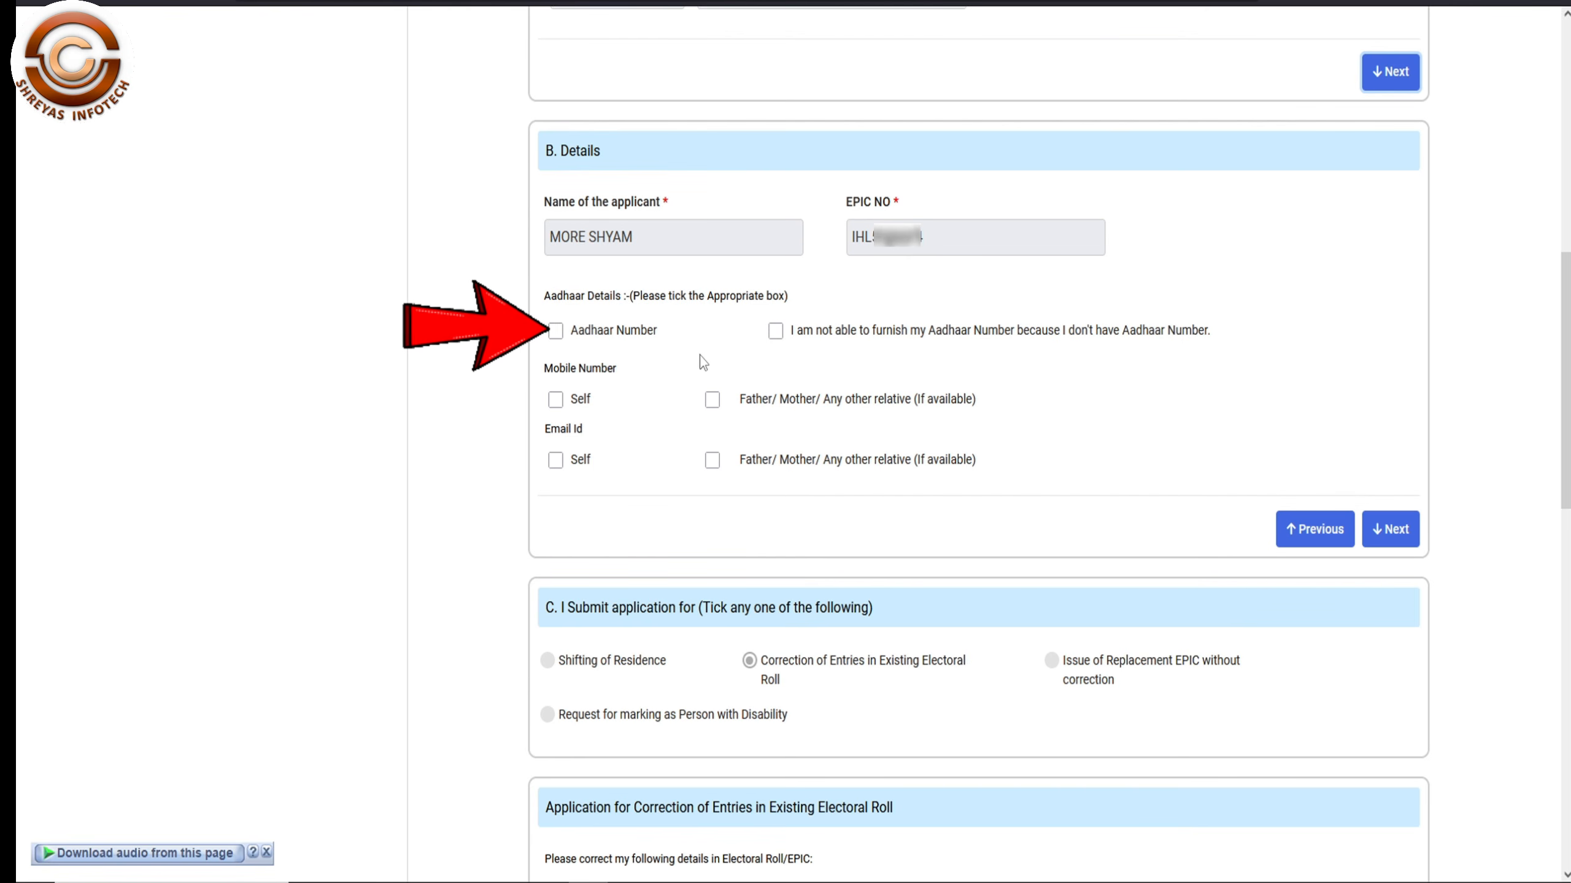
pyautogui.click(555, 330)
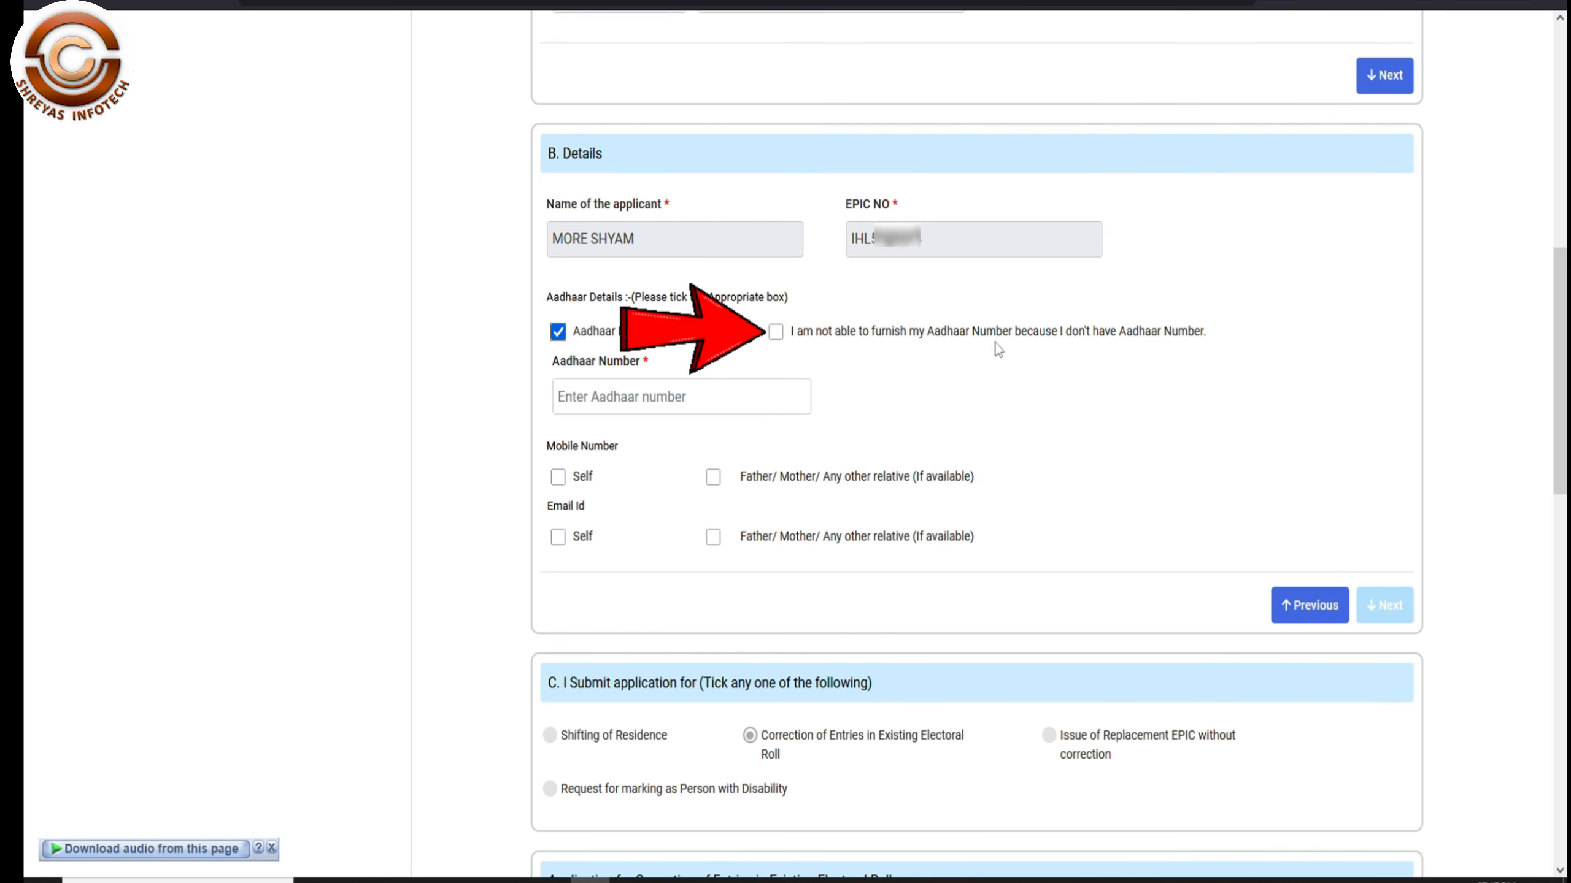
pyautogui.click(672, 396)
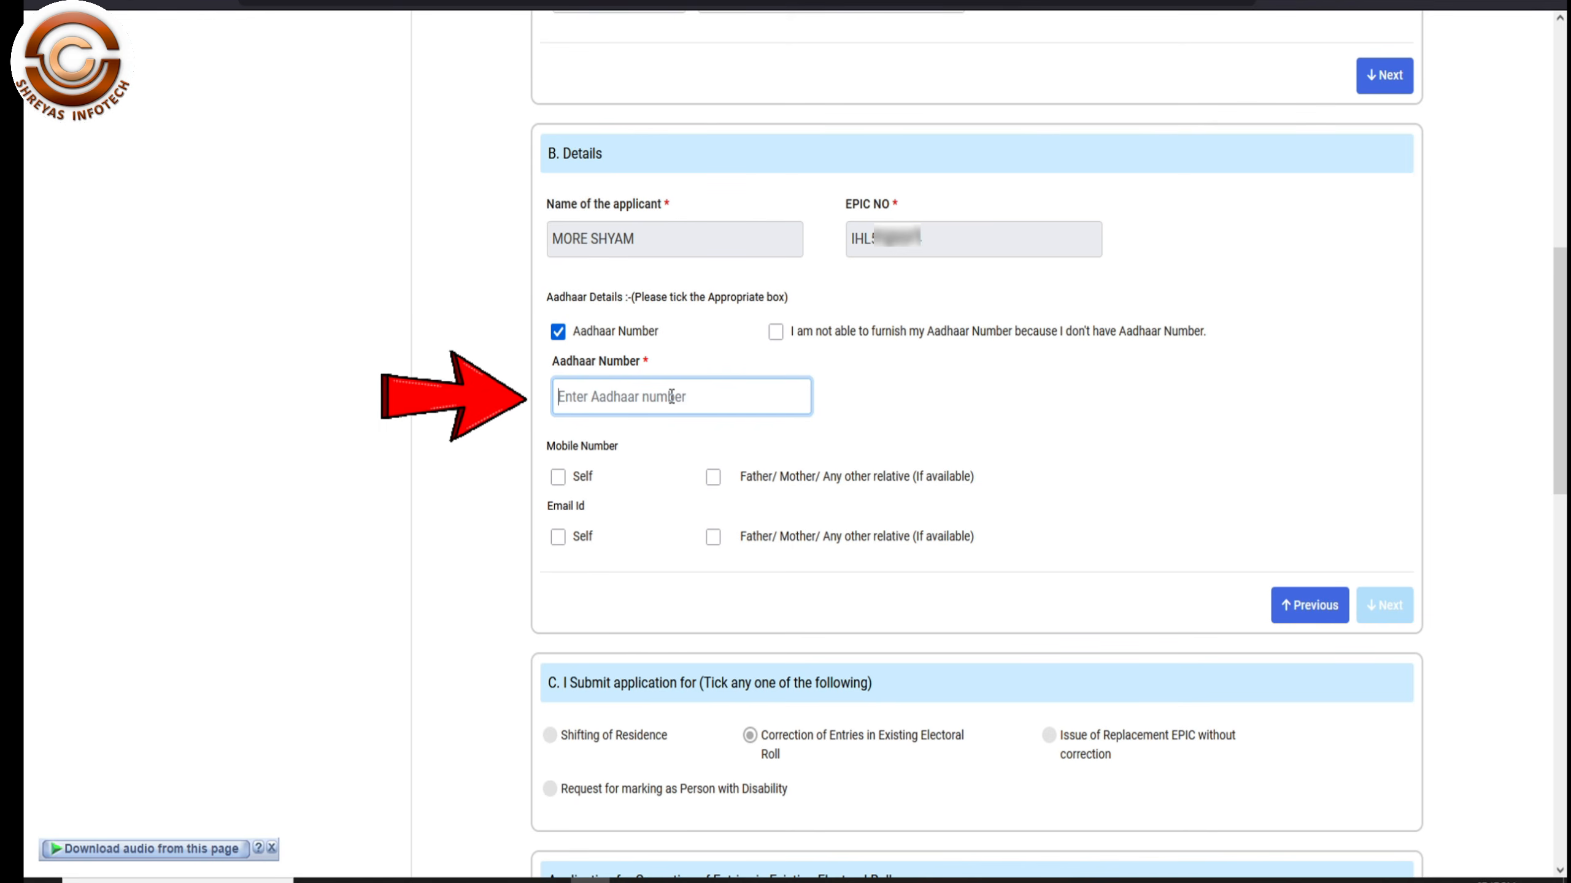
pyautogui.write('1234')
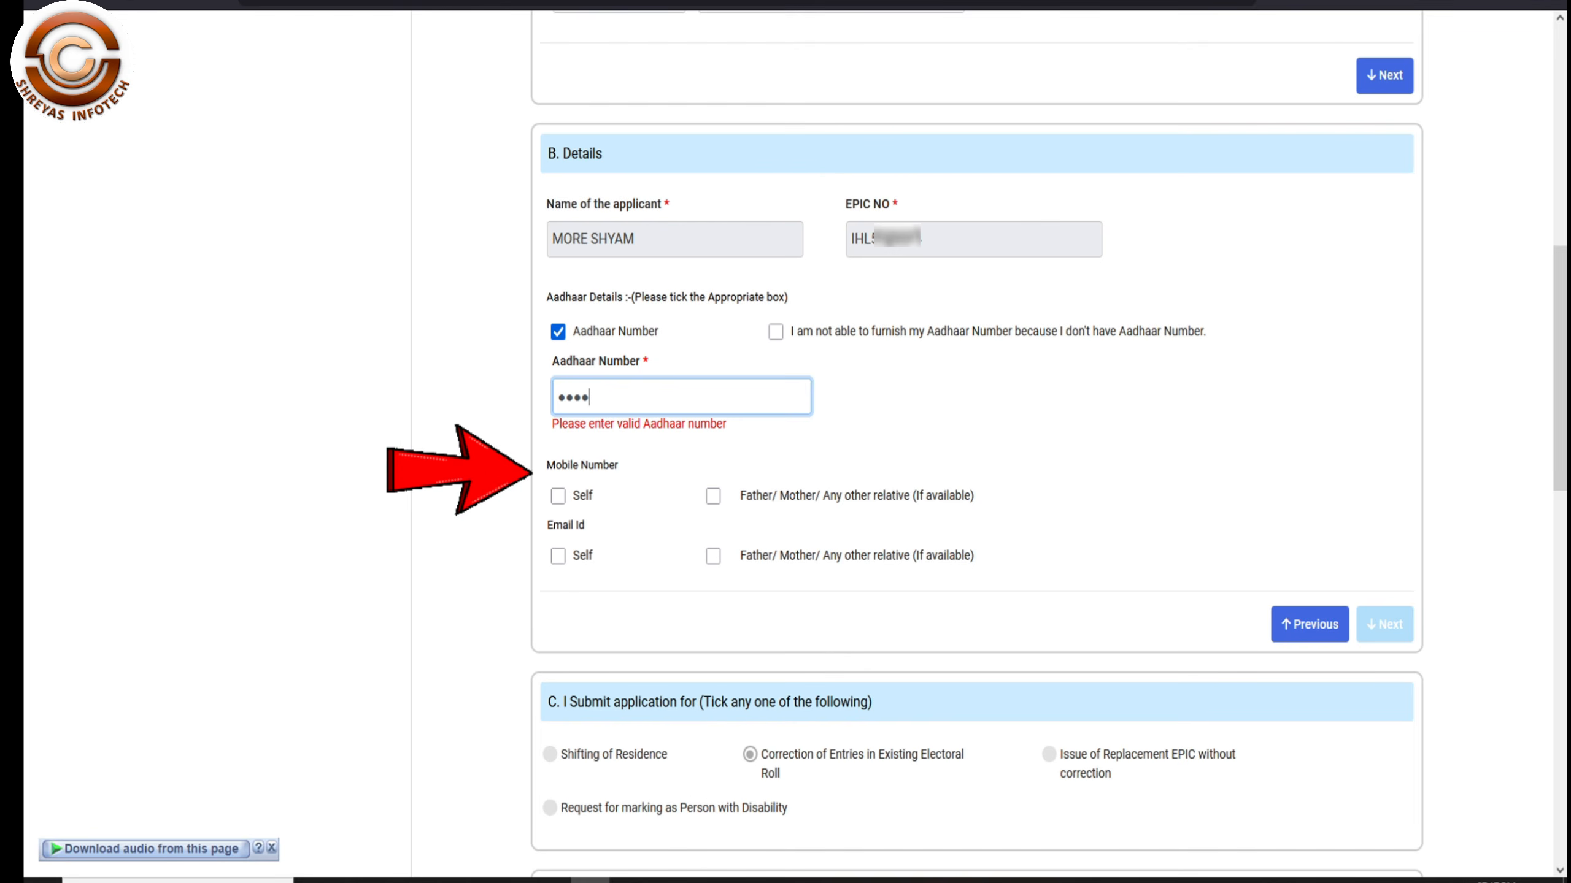
pyautogui.write('56789012')
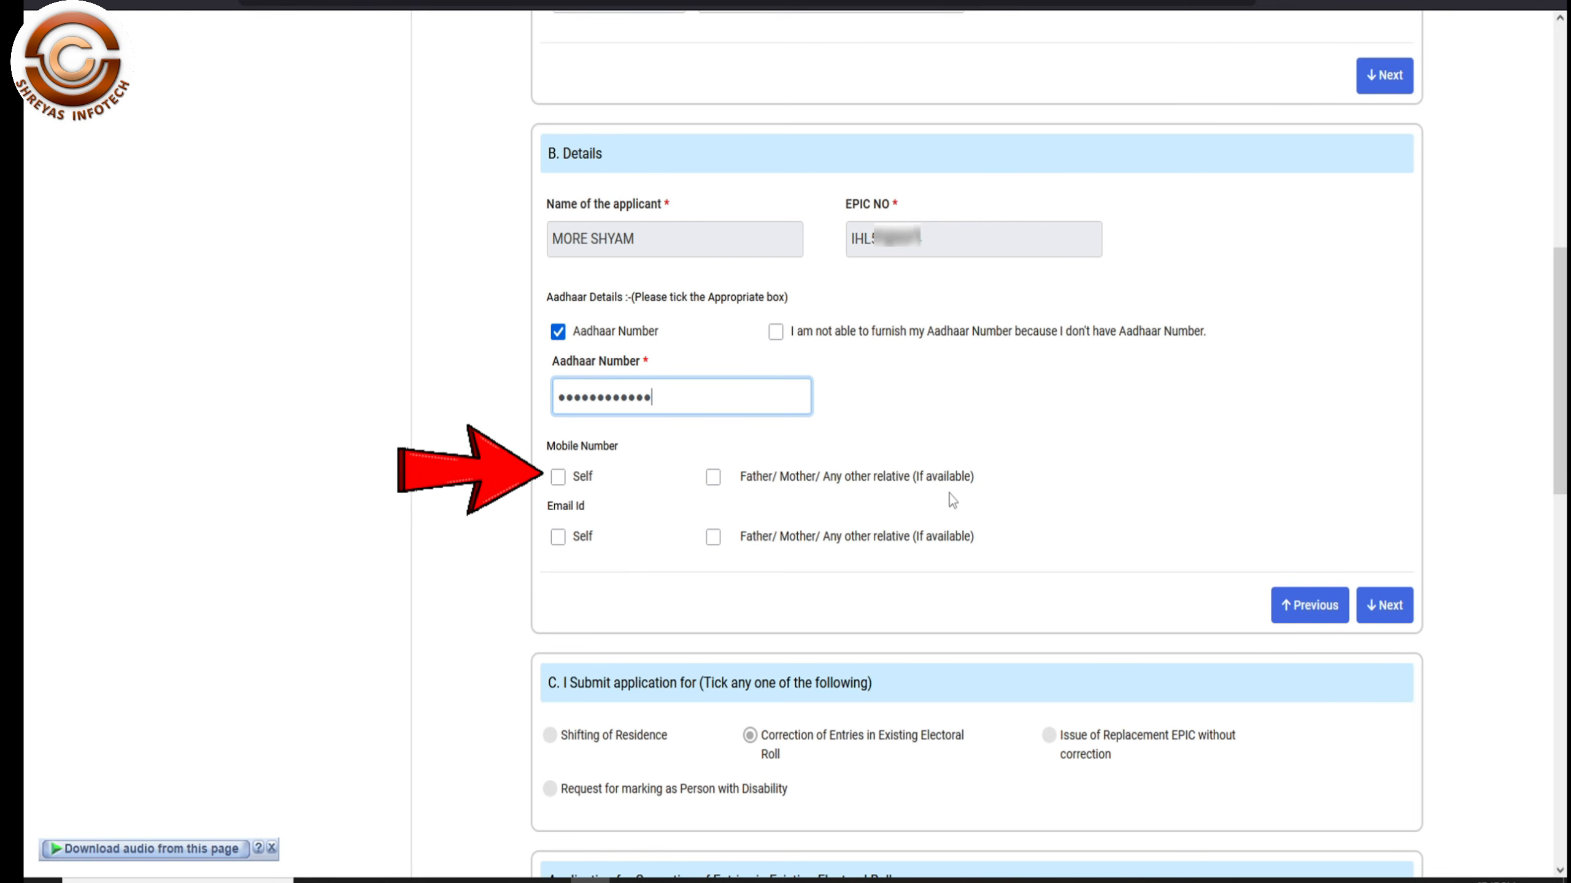
# - Give your own mobile number as the contact and continue to Section C
pyautogui.click(558, 476)
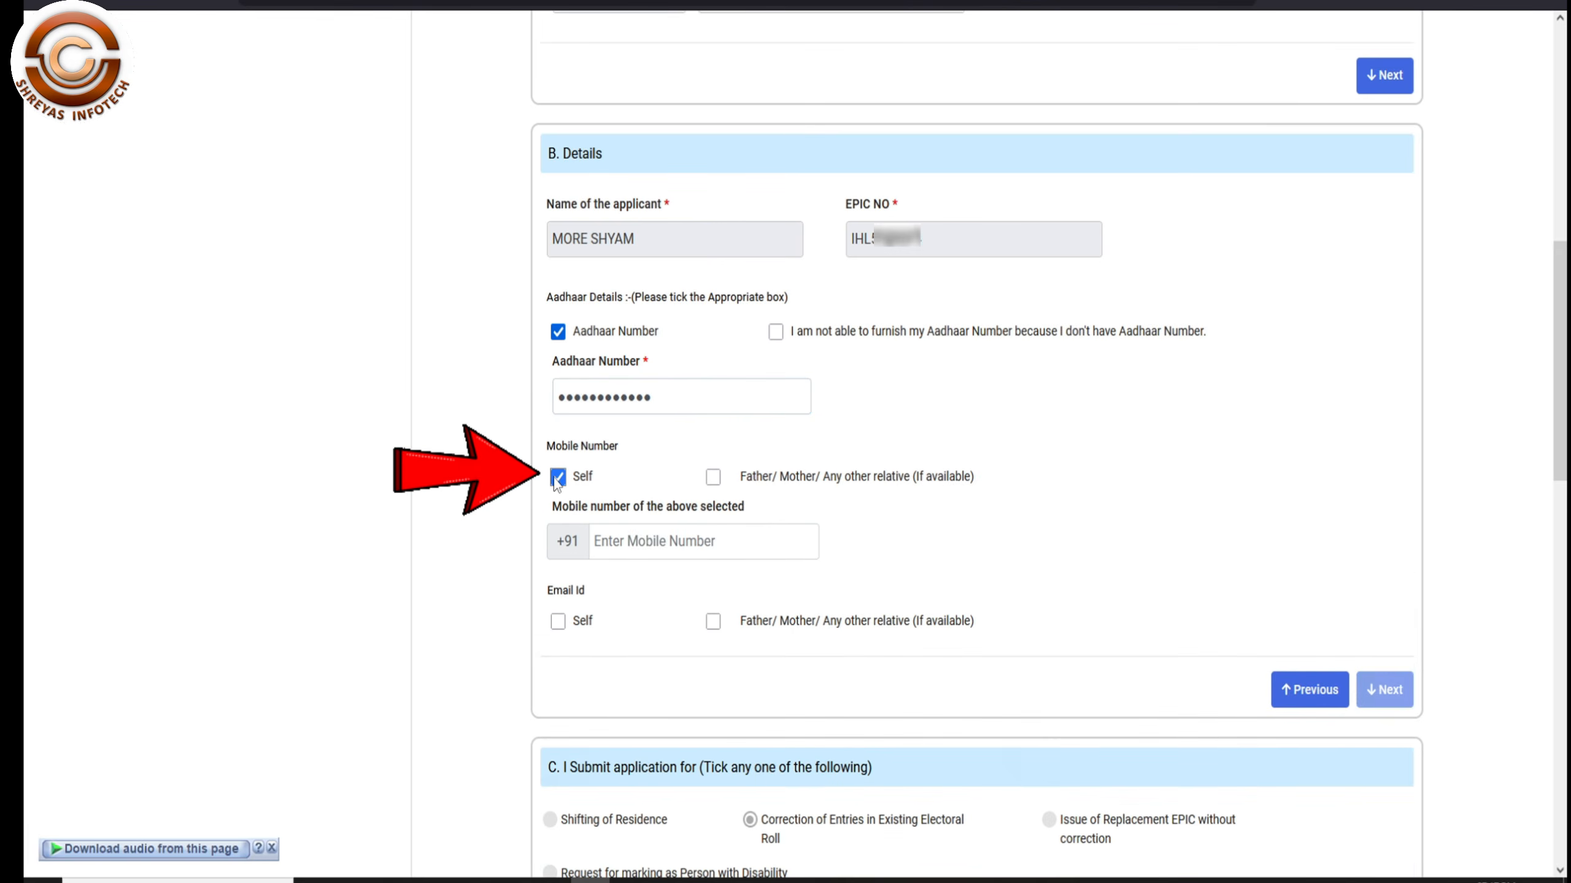
pyautogui.click(677, 551)
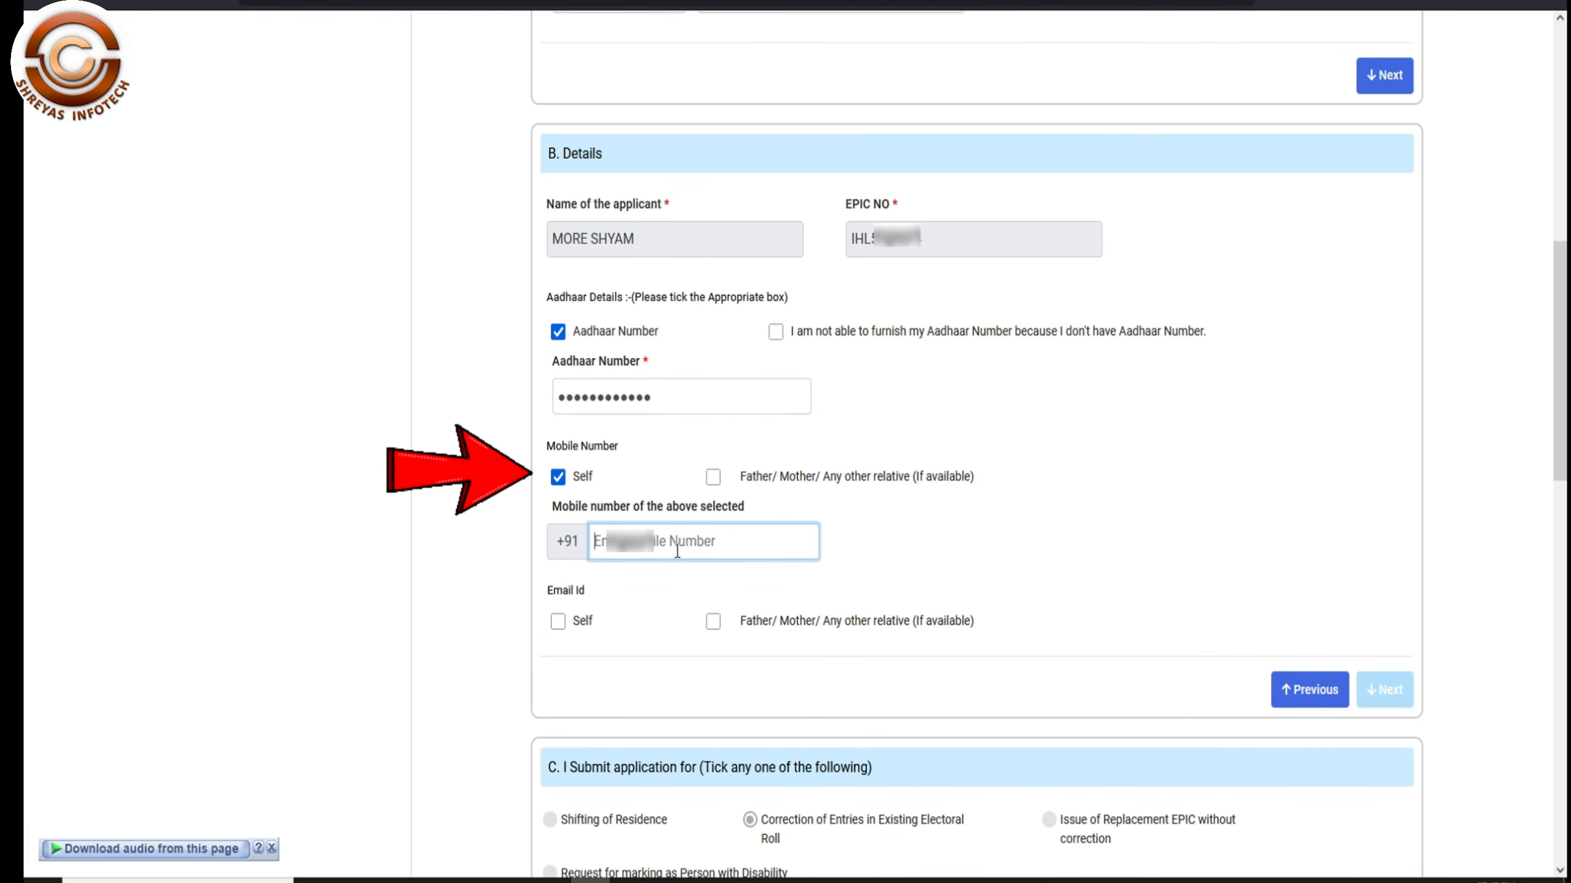
pyautogui.write('94')
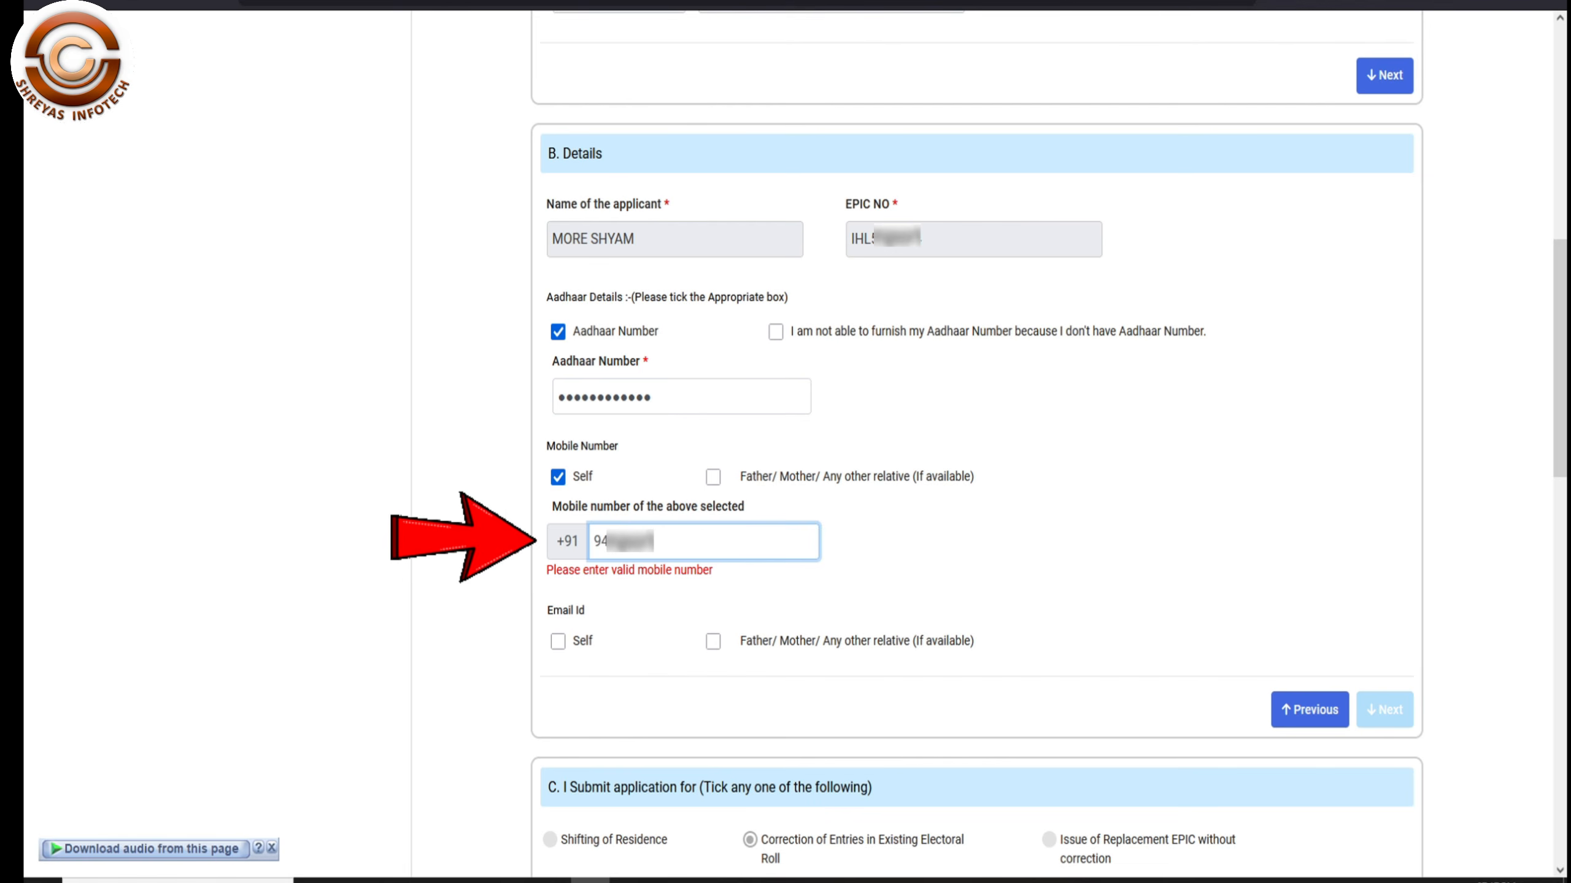
pyautogui.write('75')
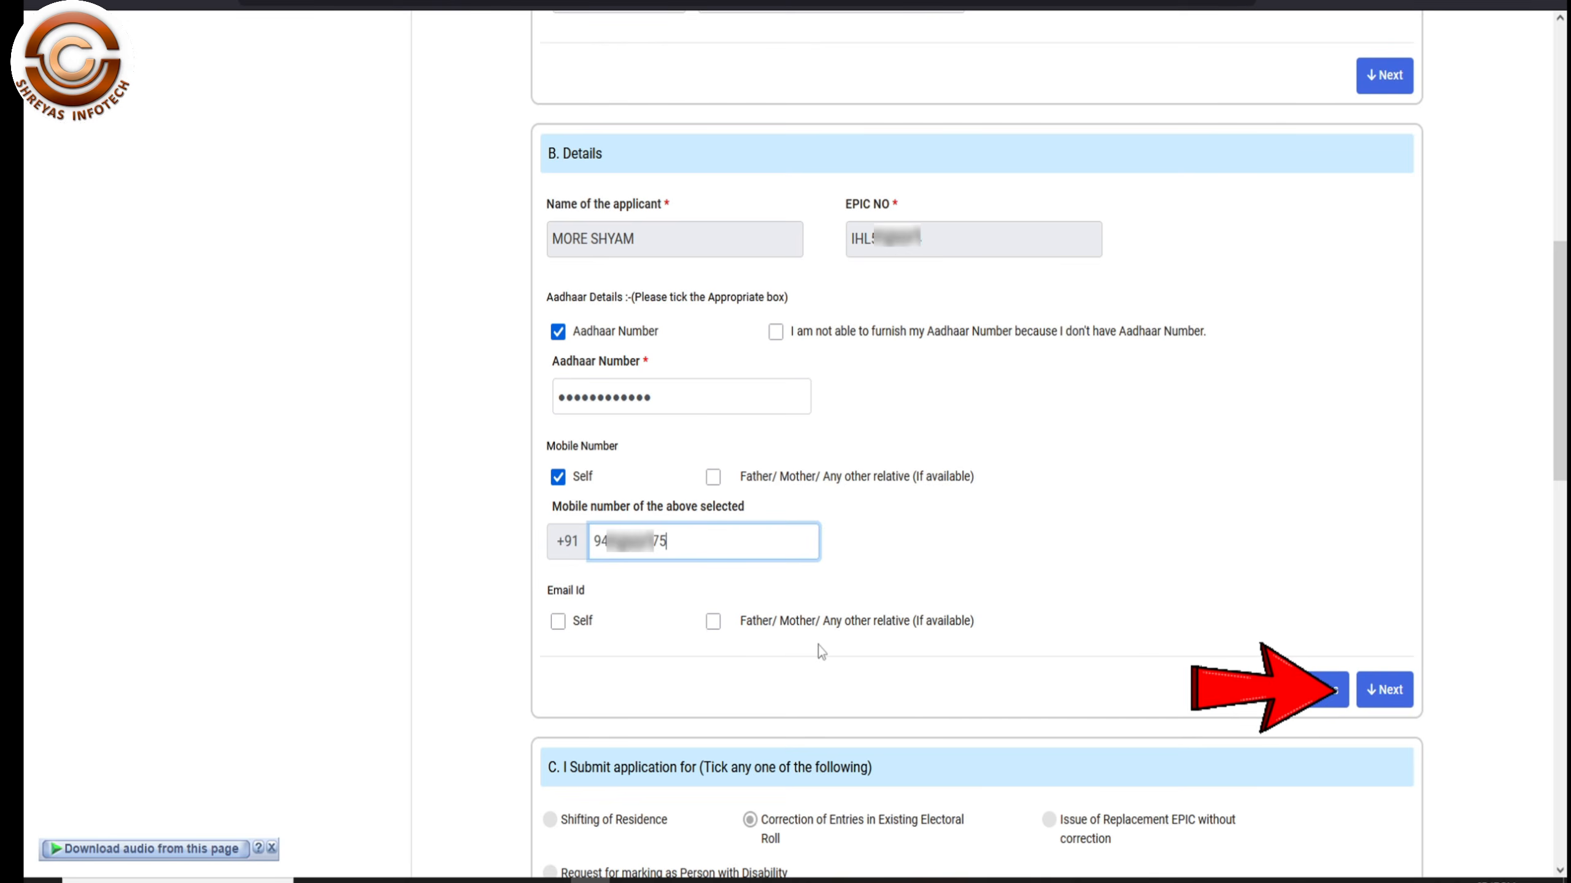
pyautogui.click(1386, 690)
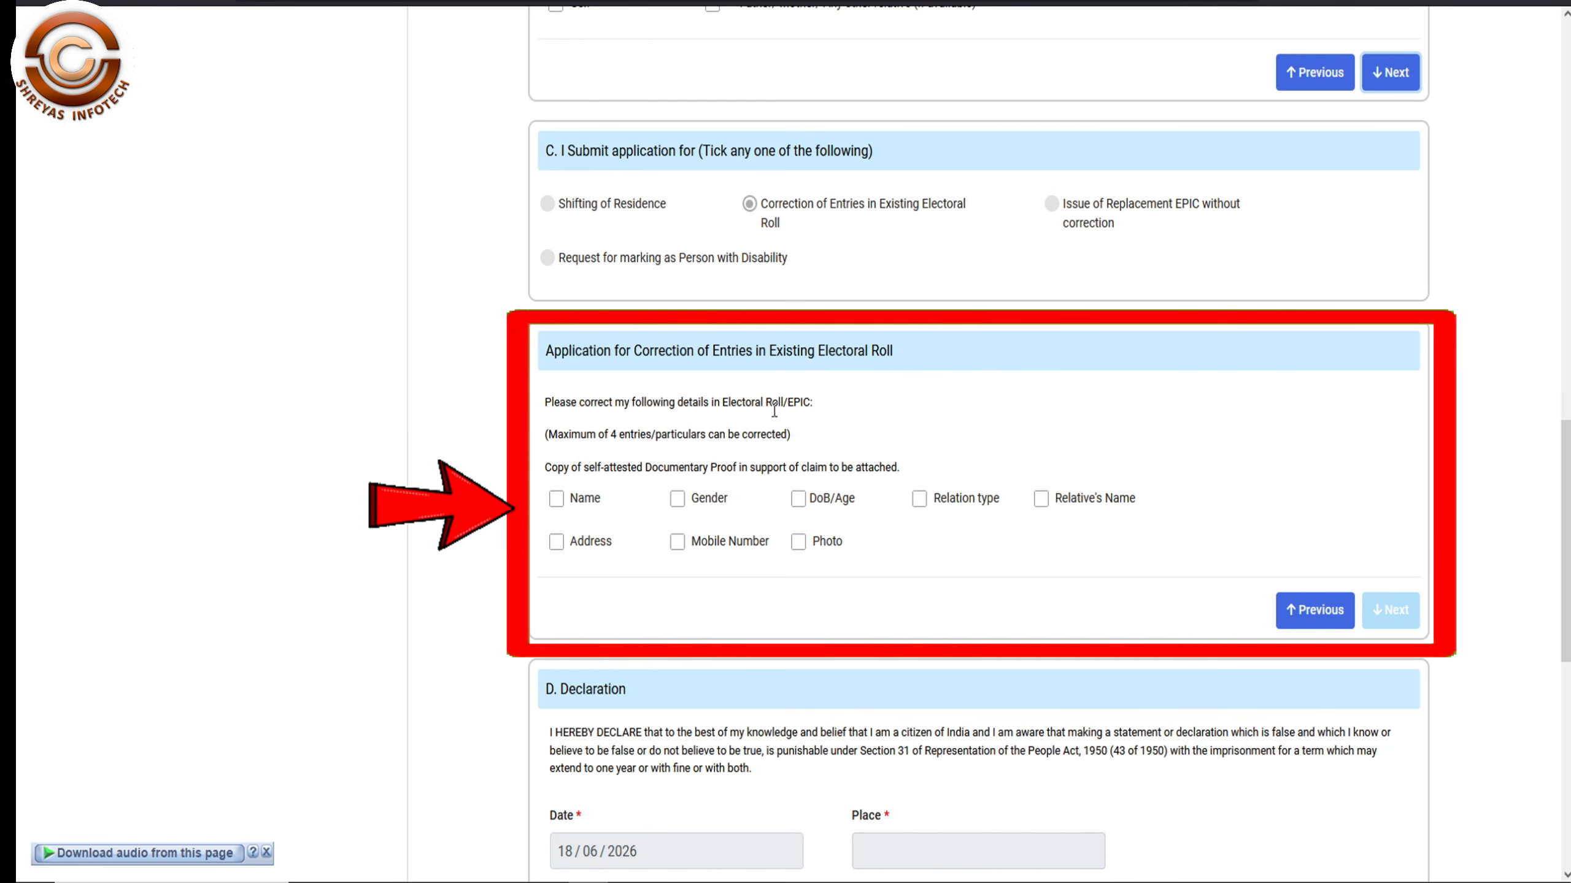
# - Tick Name, DoB/Age, Relation type and Relative's Name for correction, leaving Gender unticked
pyautogui.click(556, 498)
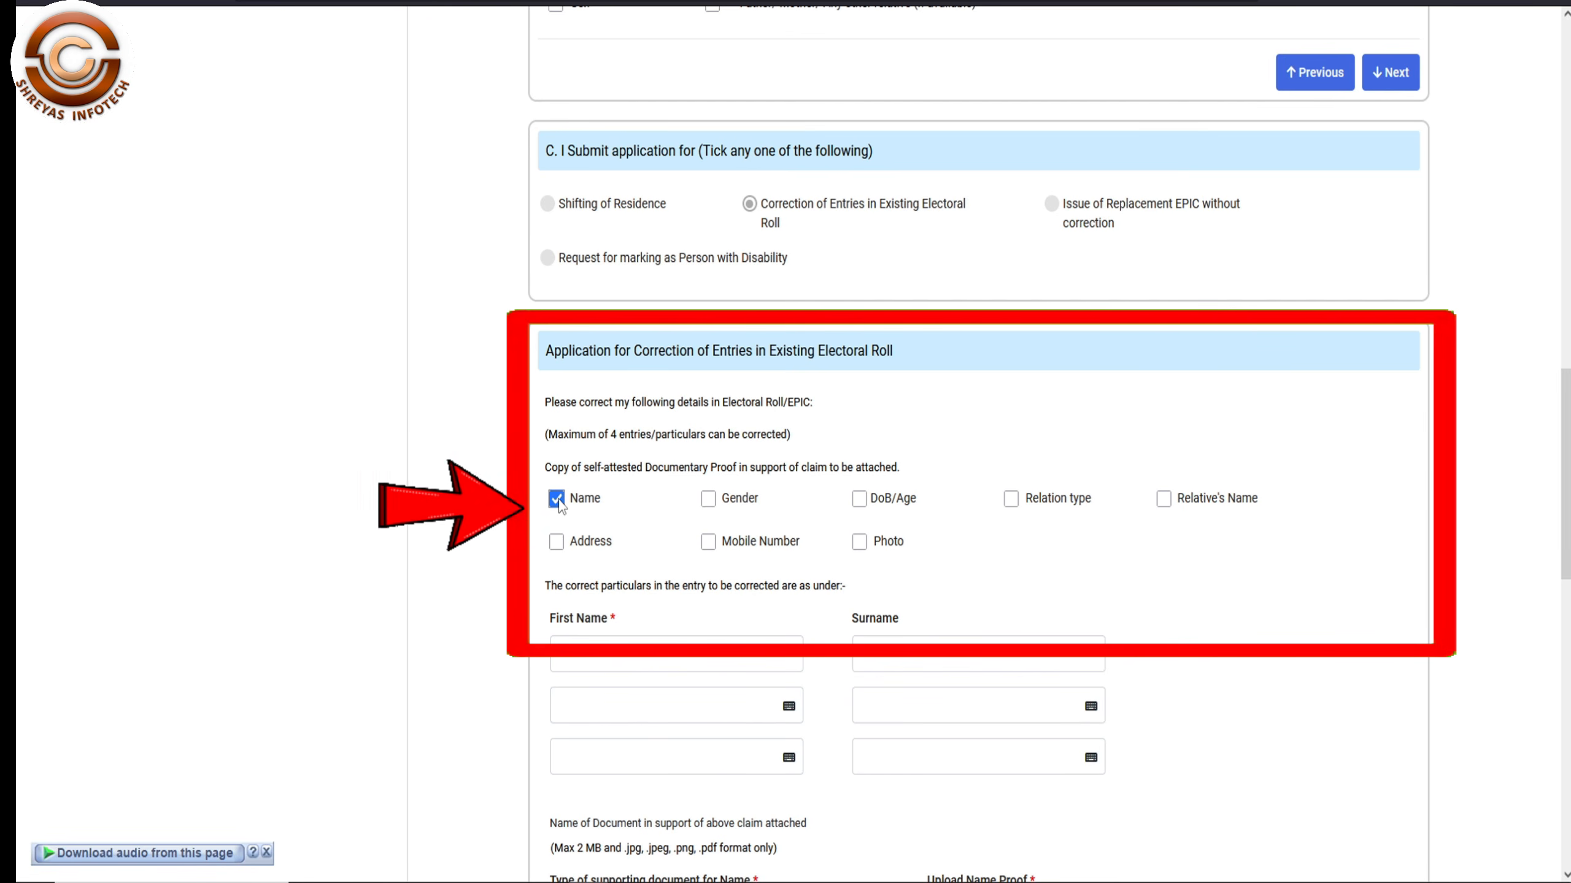
pyautogui.click(711, 501)
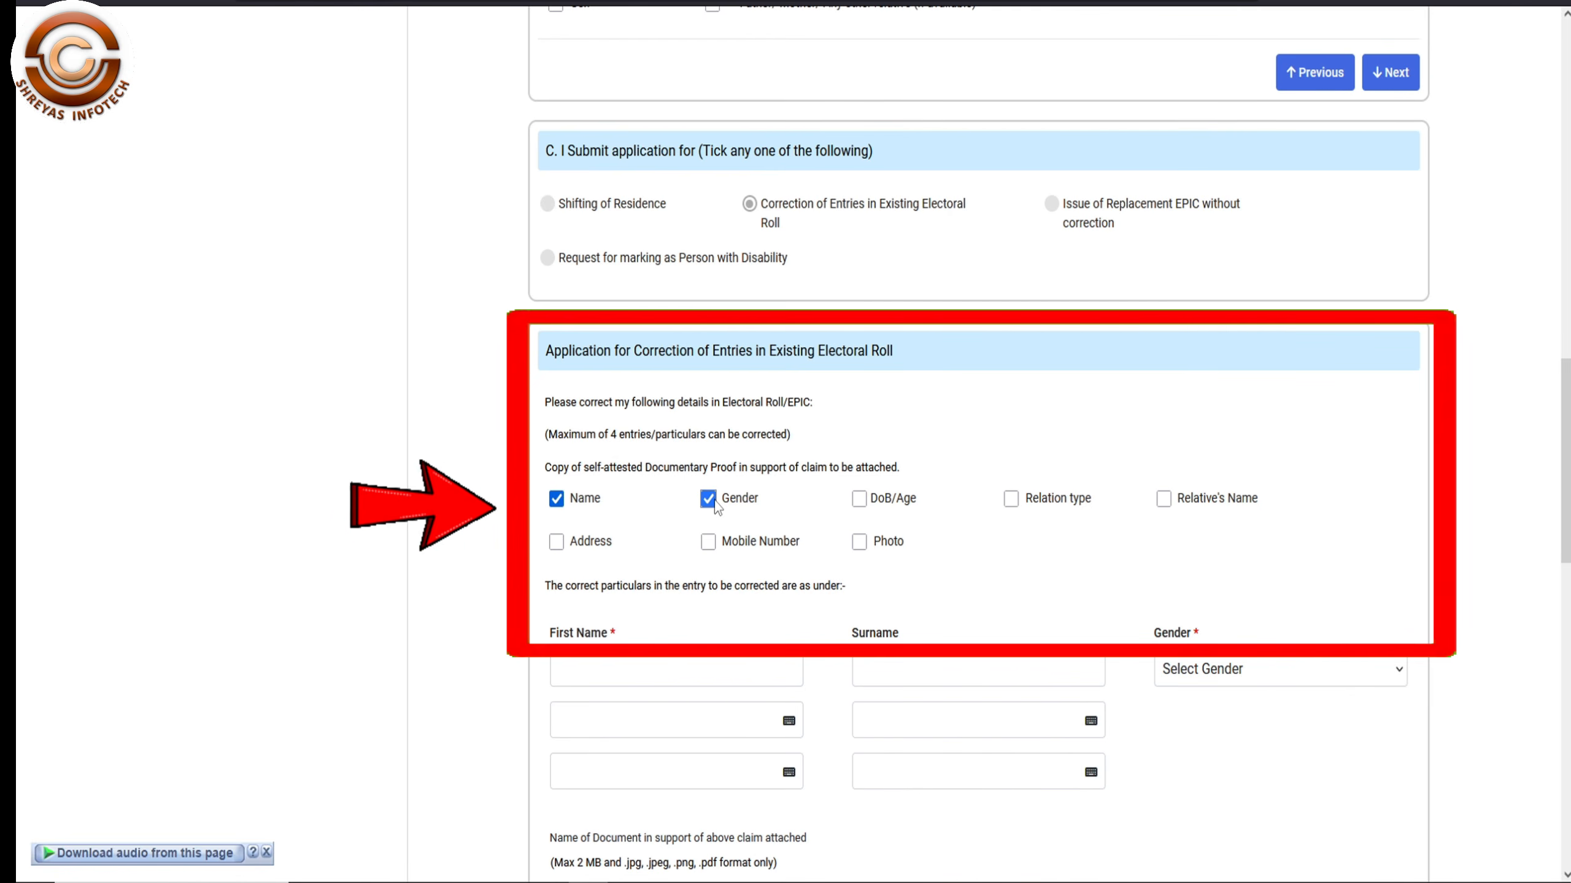
pyautogui.click(711, 501)
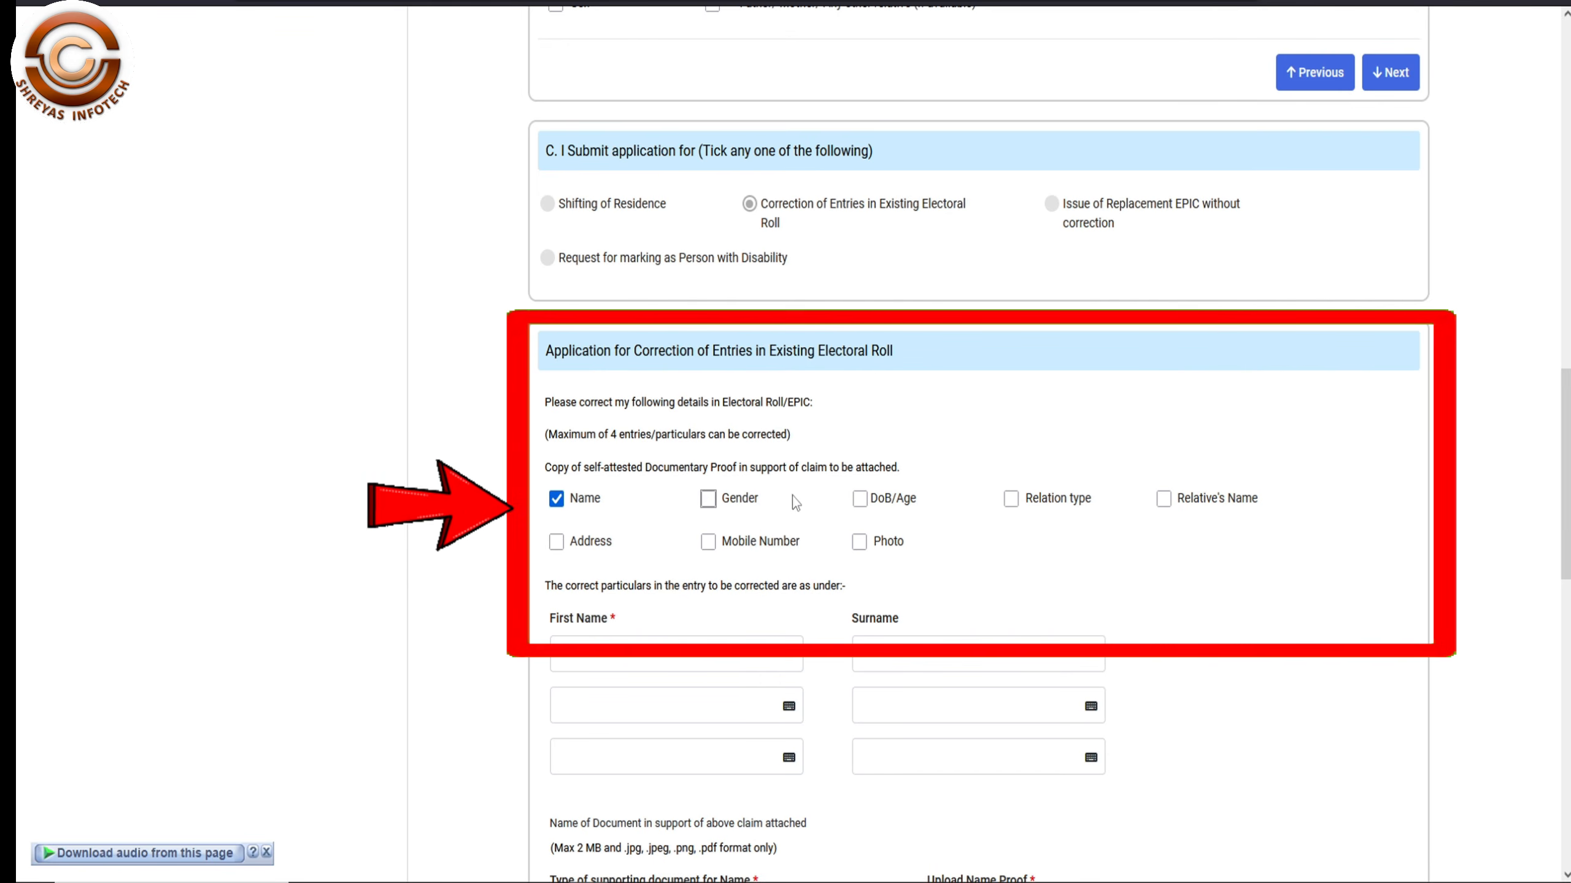
pyautogui.click(861, 501)
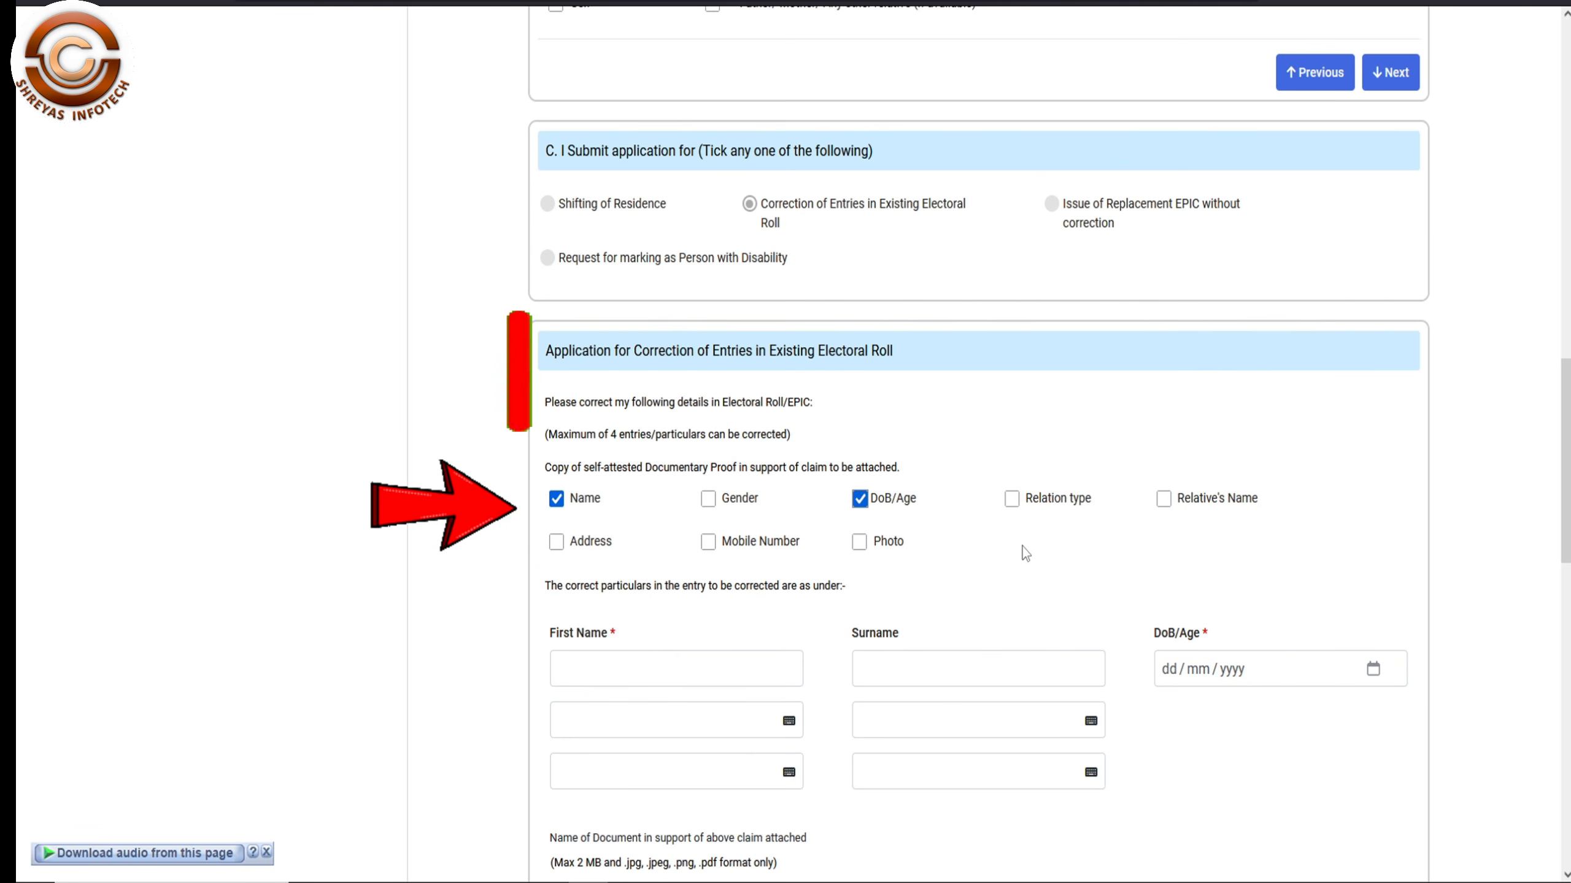
pyautogui.click(1013, 499)
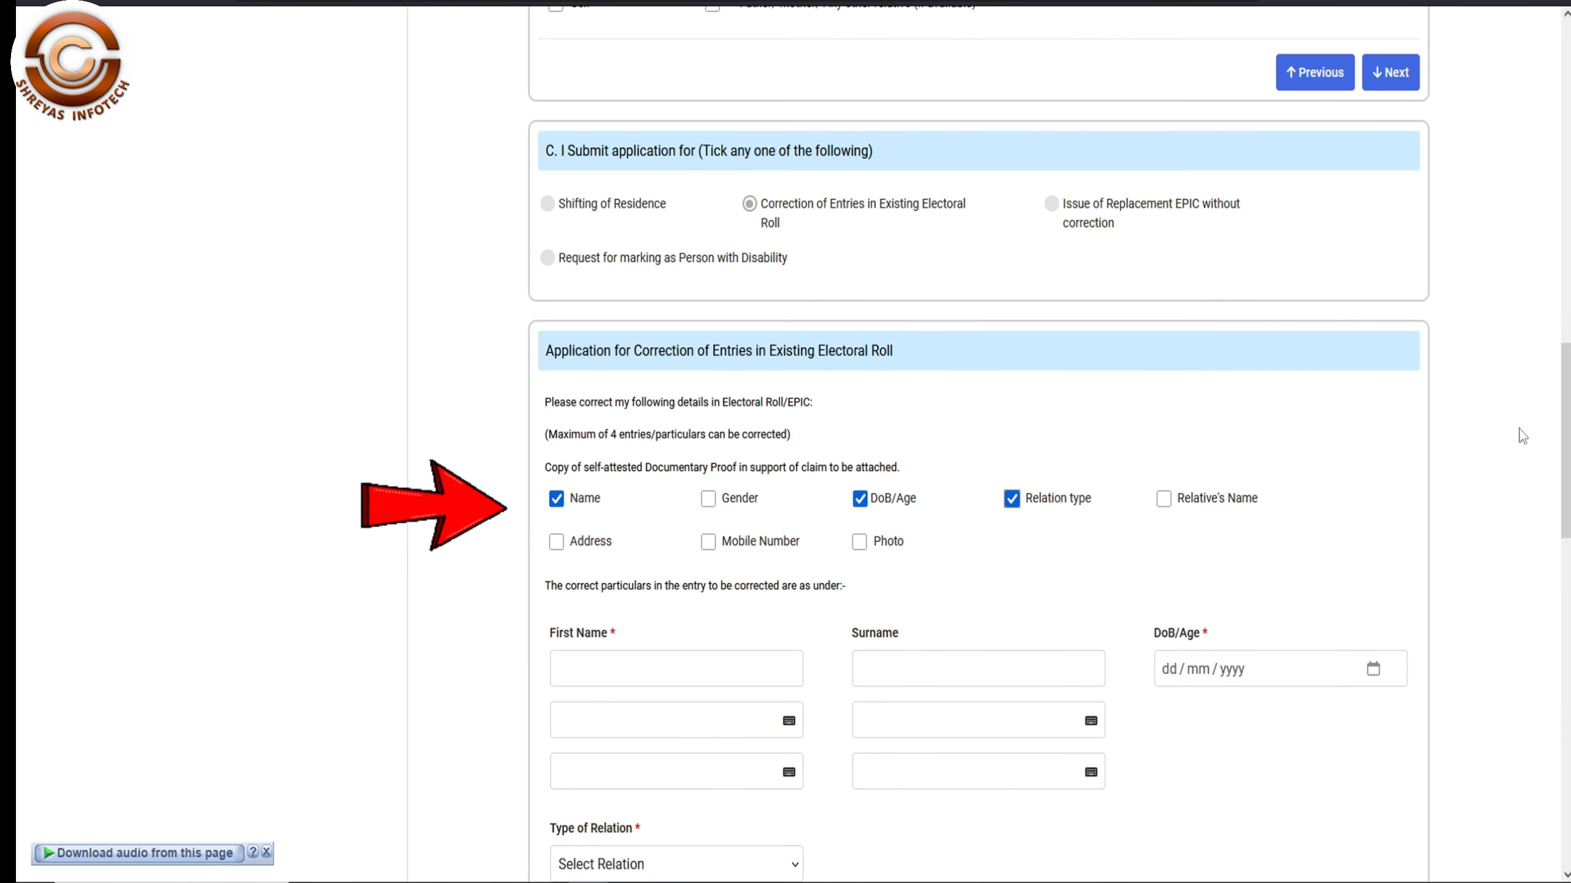
pyautogui.scroll(-3, 1564, 408)
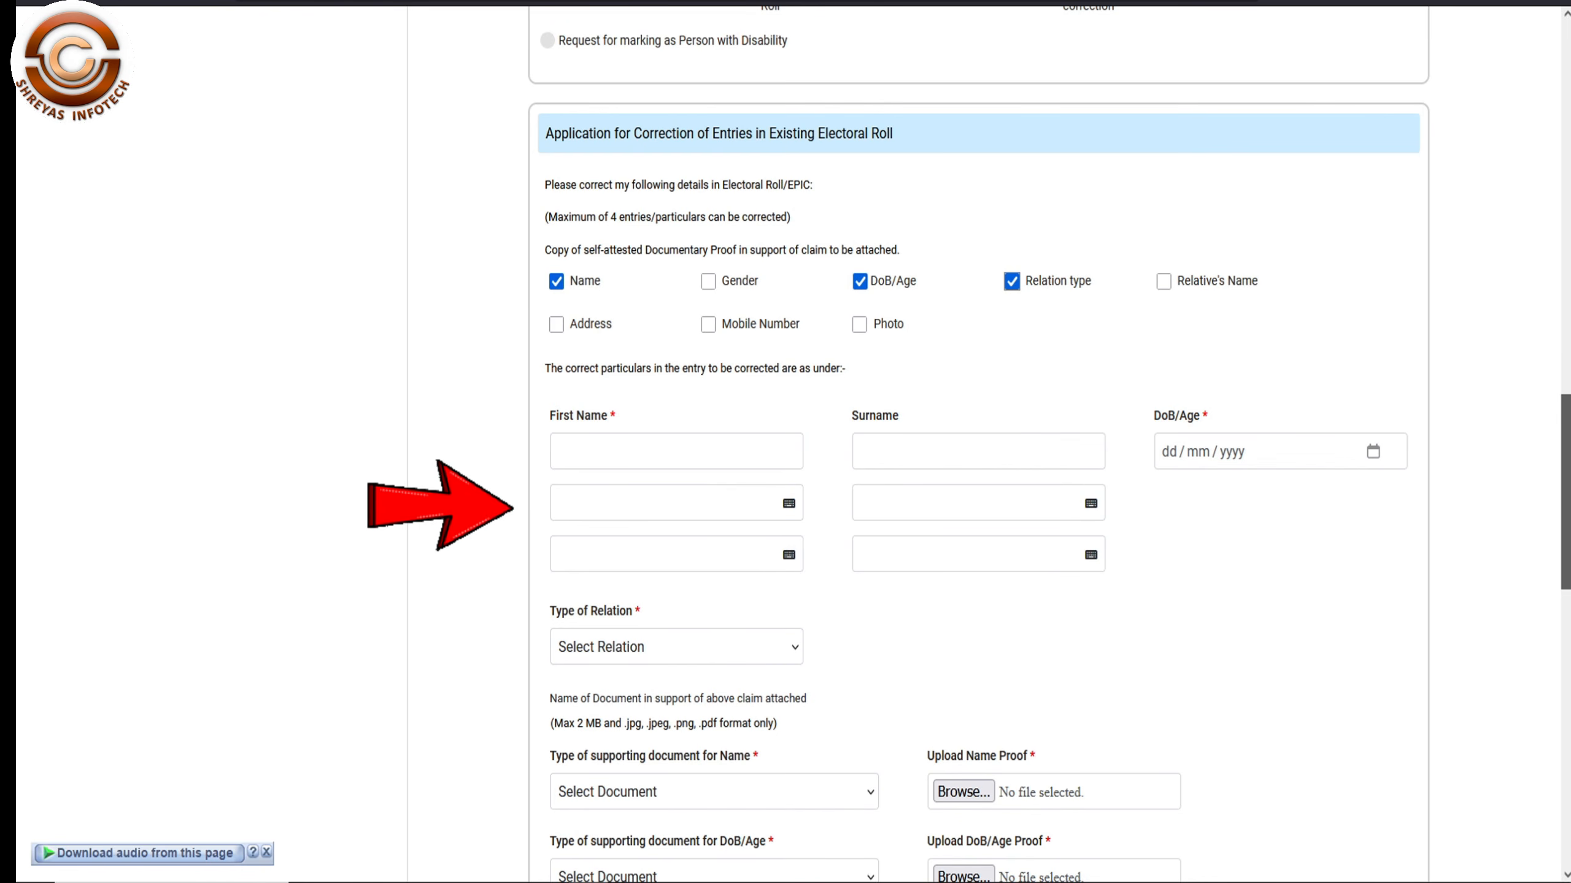
pyautogui.scroll(-1, 1048, 444)
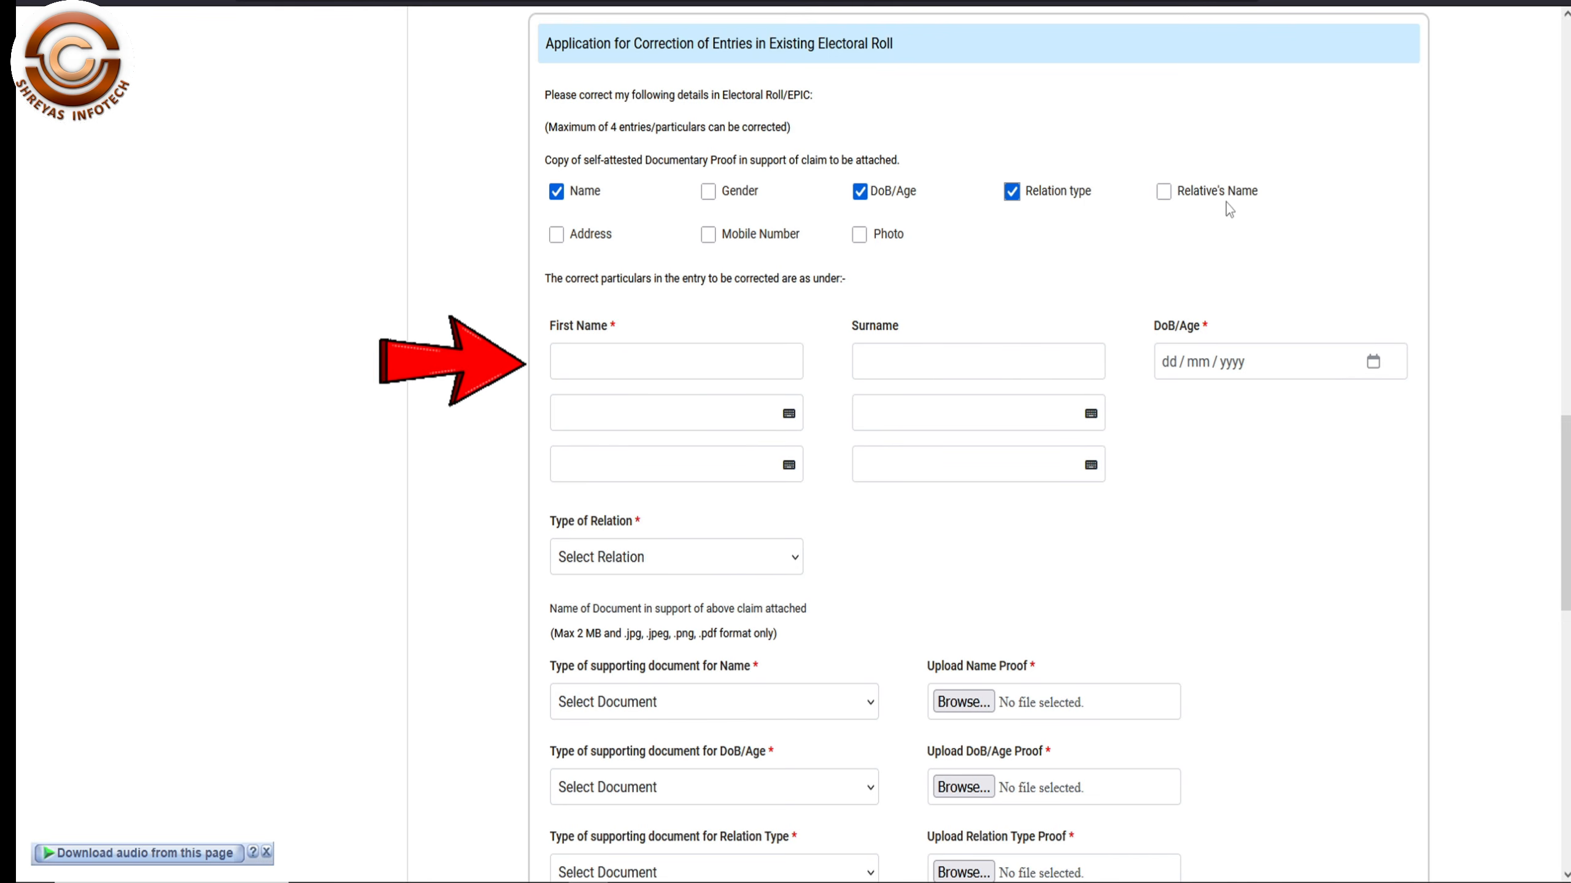
pyautogui.click(1163, 193)
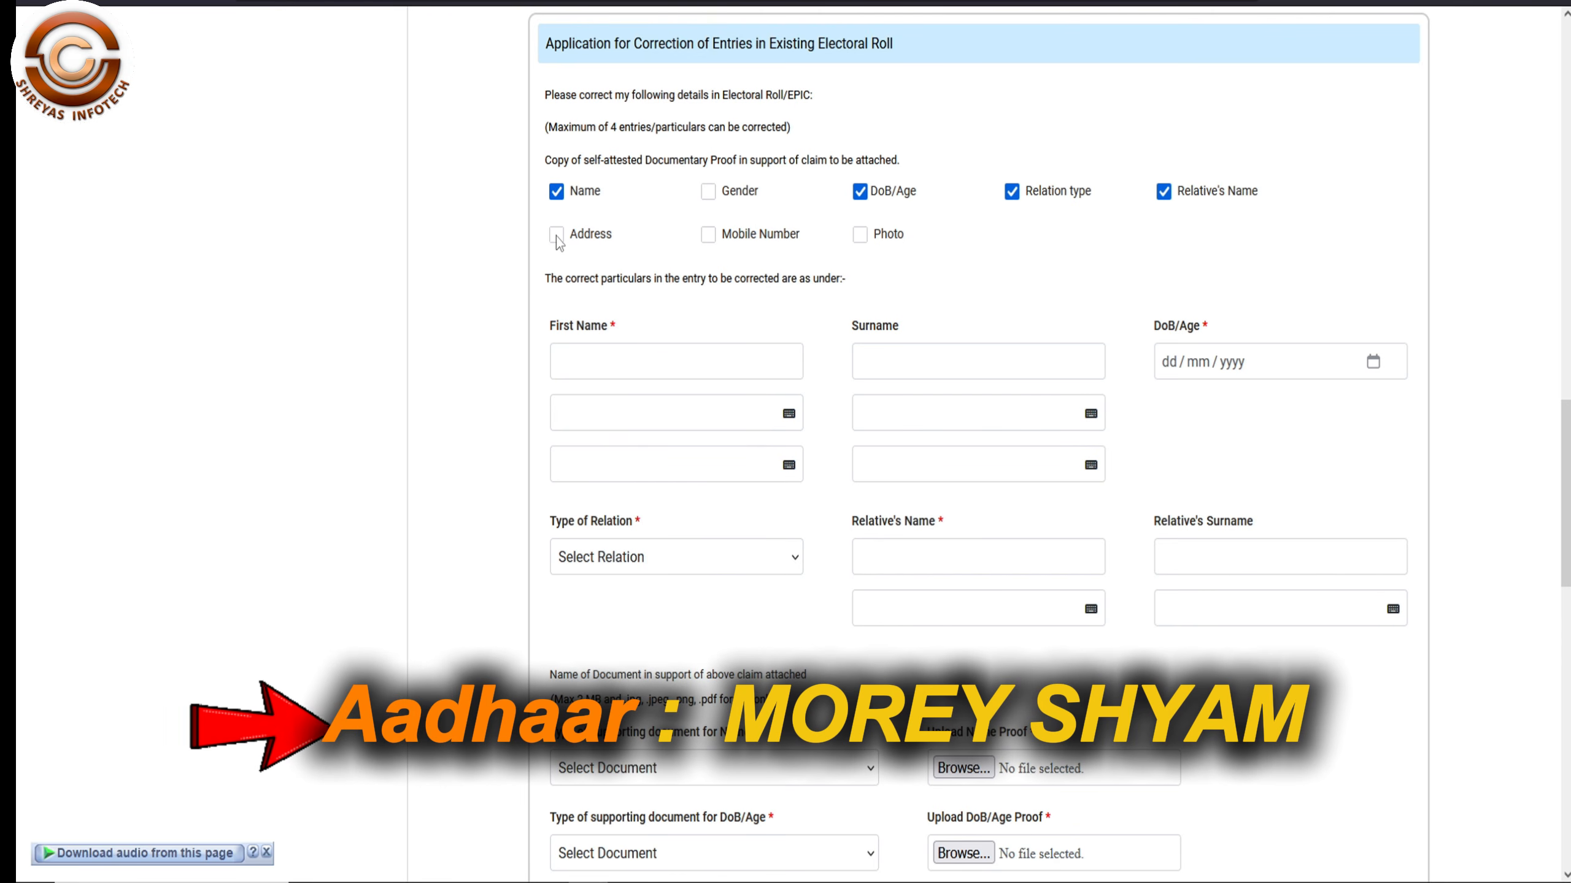
# - Untick Relation type and mark Address as an entry to correct
pyautogui.doubleClick(556, 235)
pyautogui.doubleClick(556, 235)
pyautogui.click(646, 226)
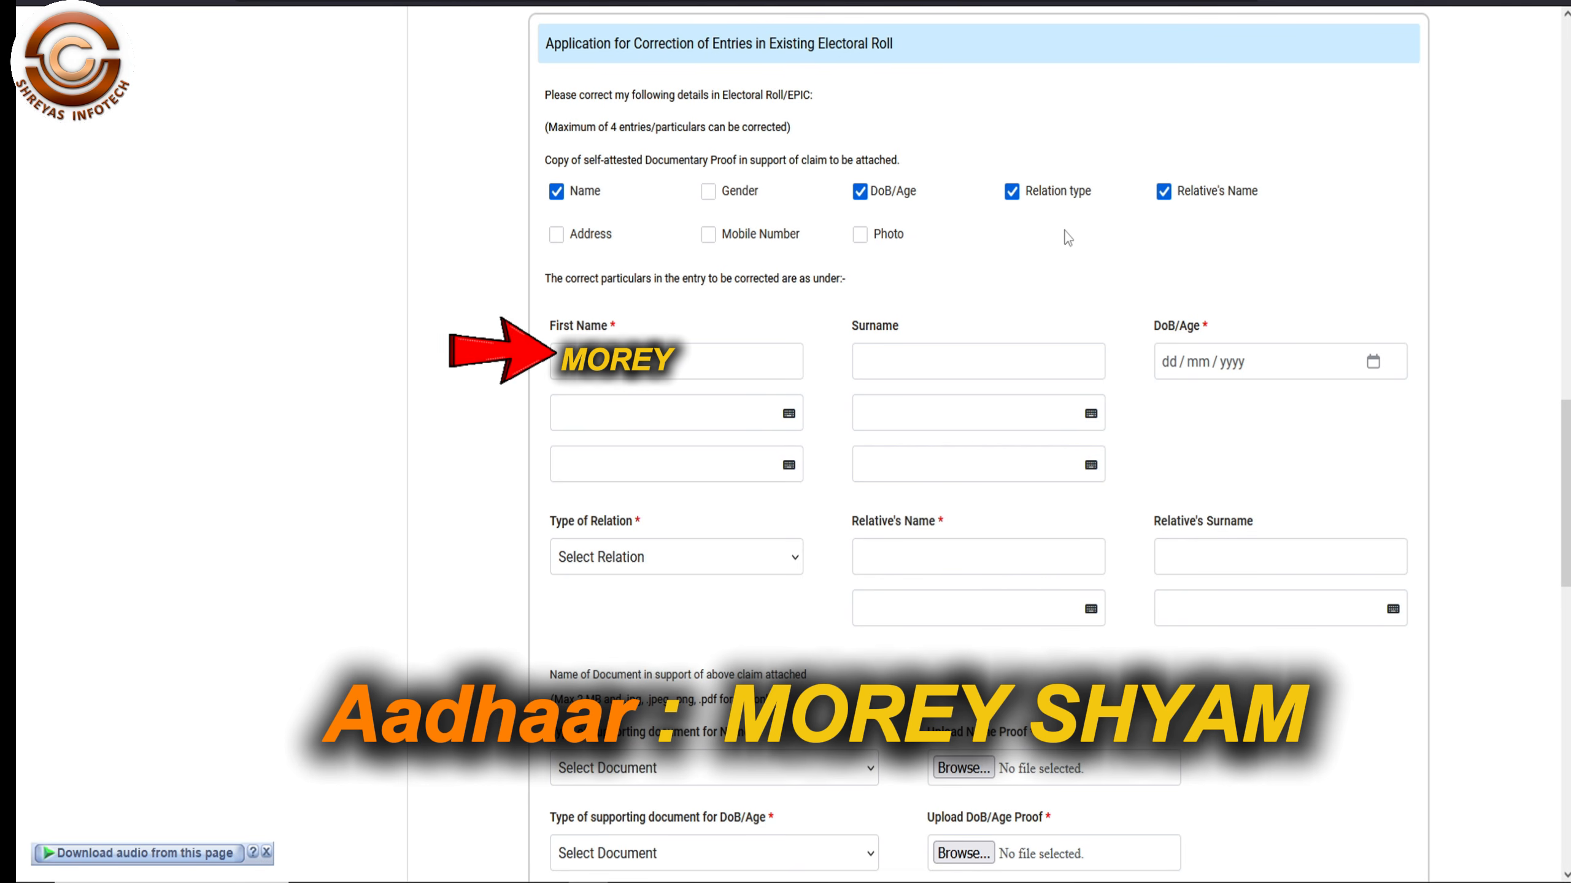
pyautogui.click(1013, 194)
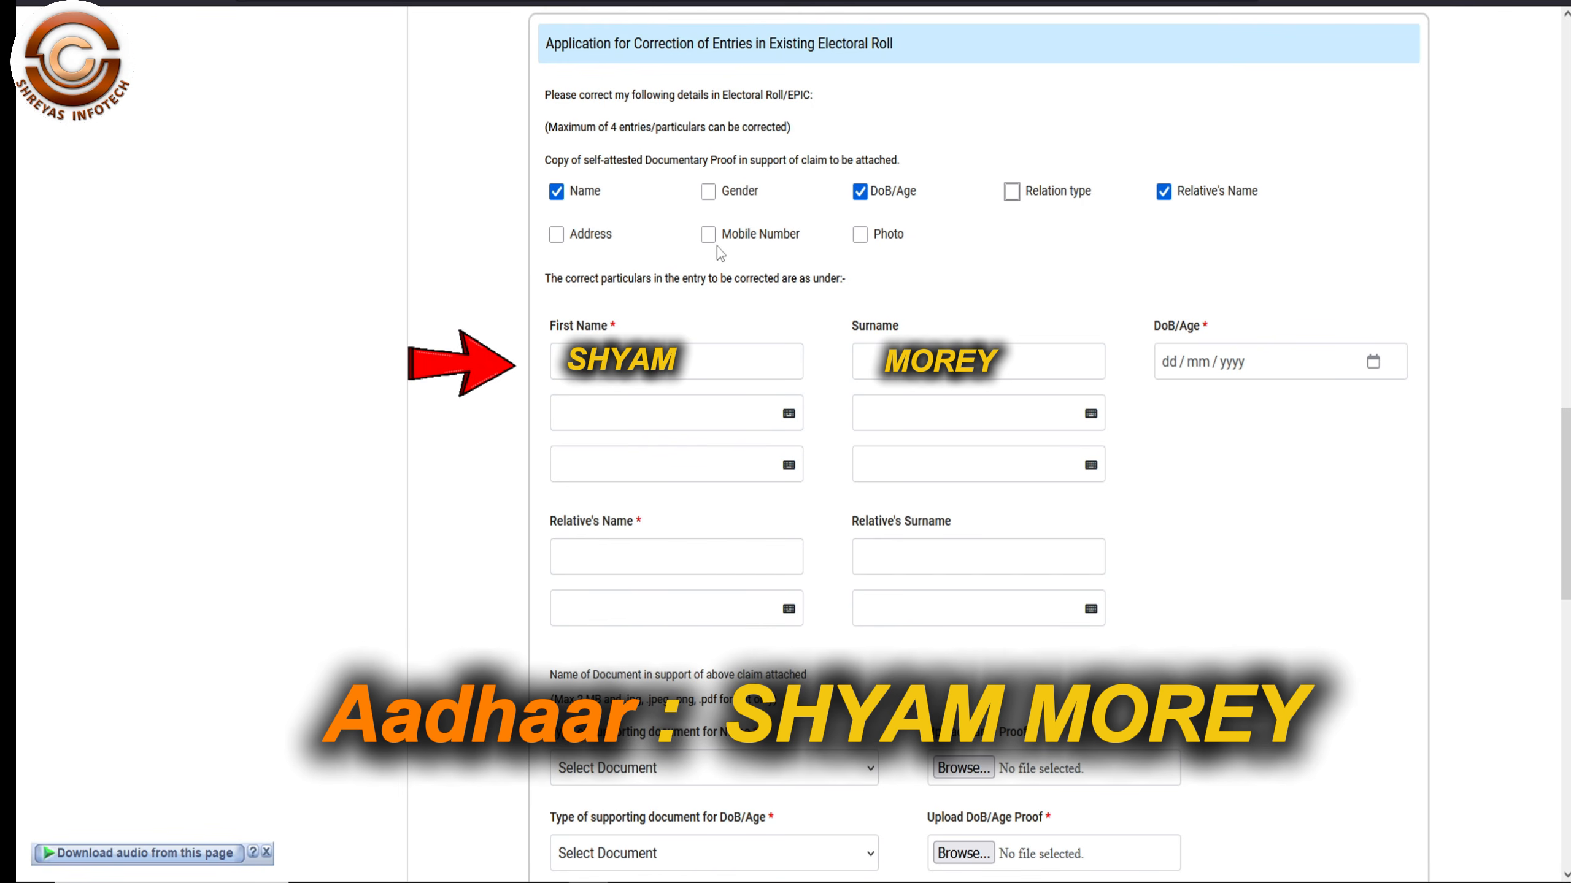
pyautogui.click(556, 235)
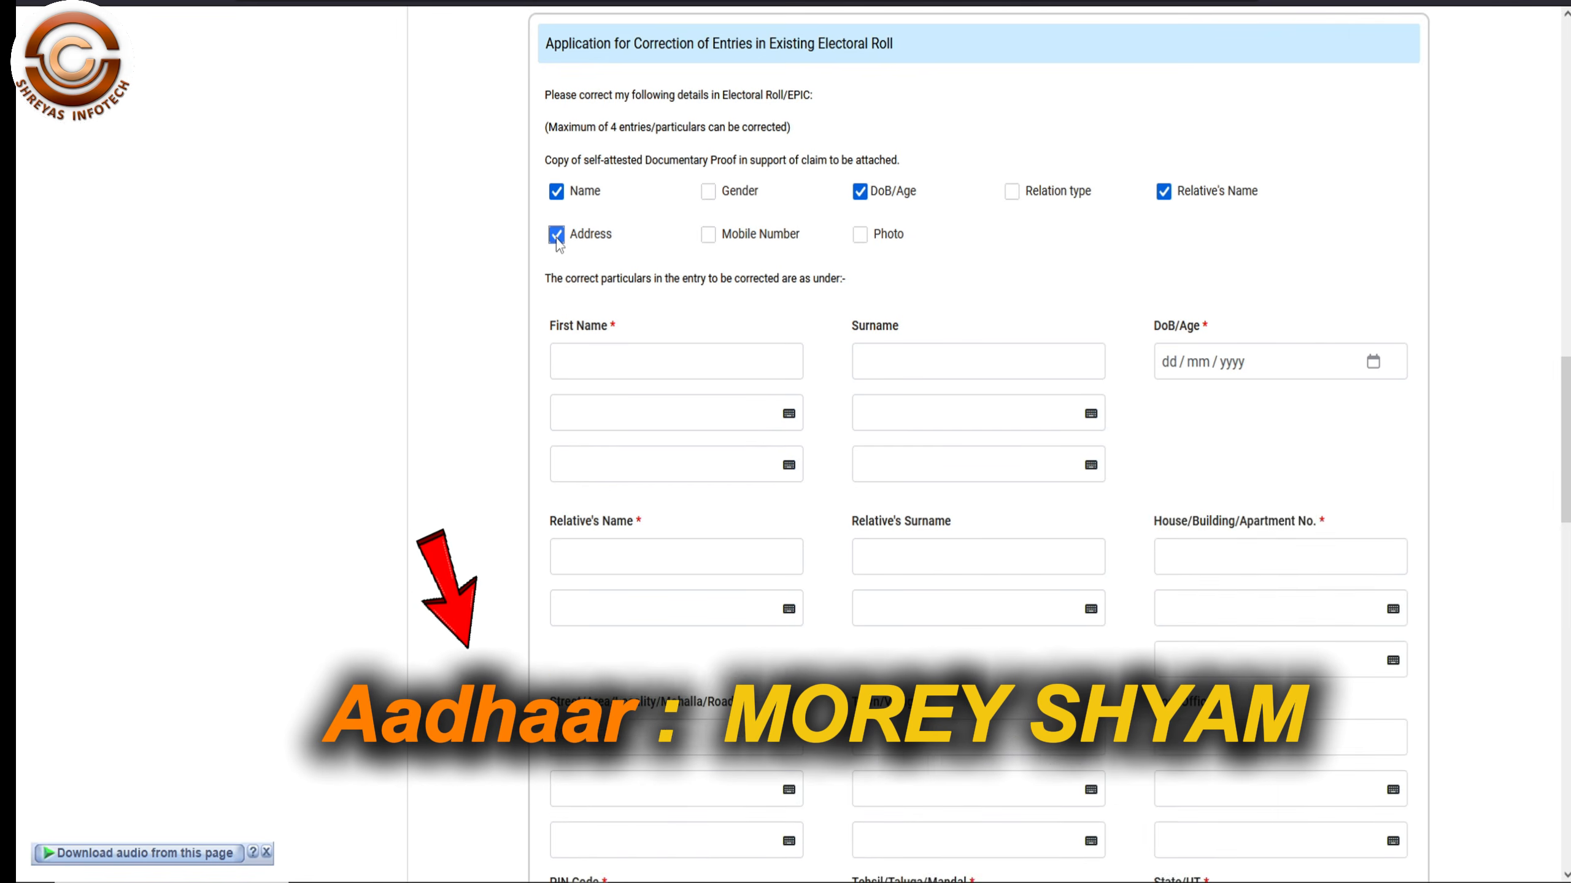
pyautogui.scroll(-3, 556, 242)
# - Enter the applicant's first name and pick its correct Telugu spelling
pyautogui.click(618, 189)
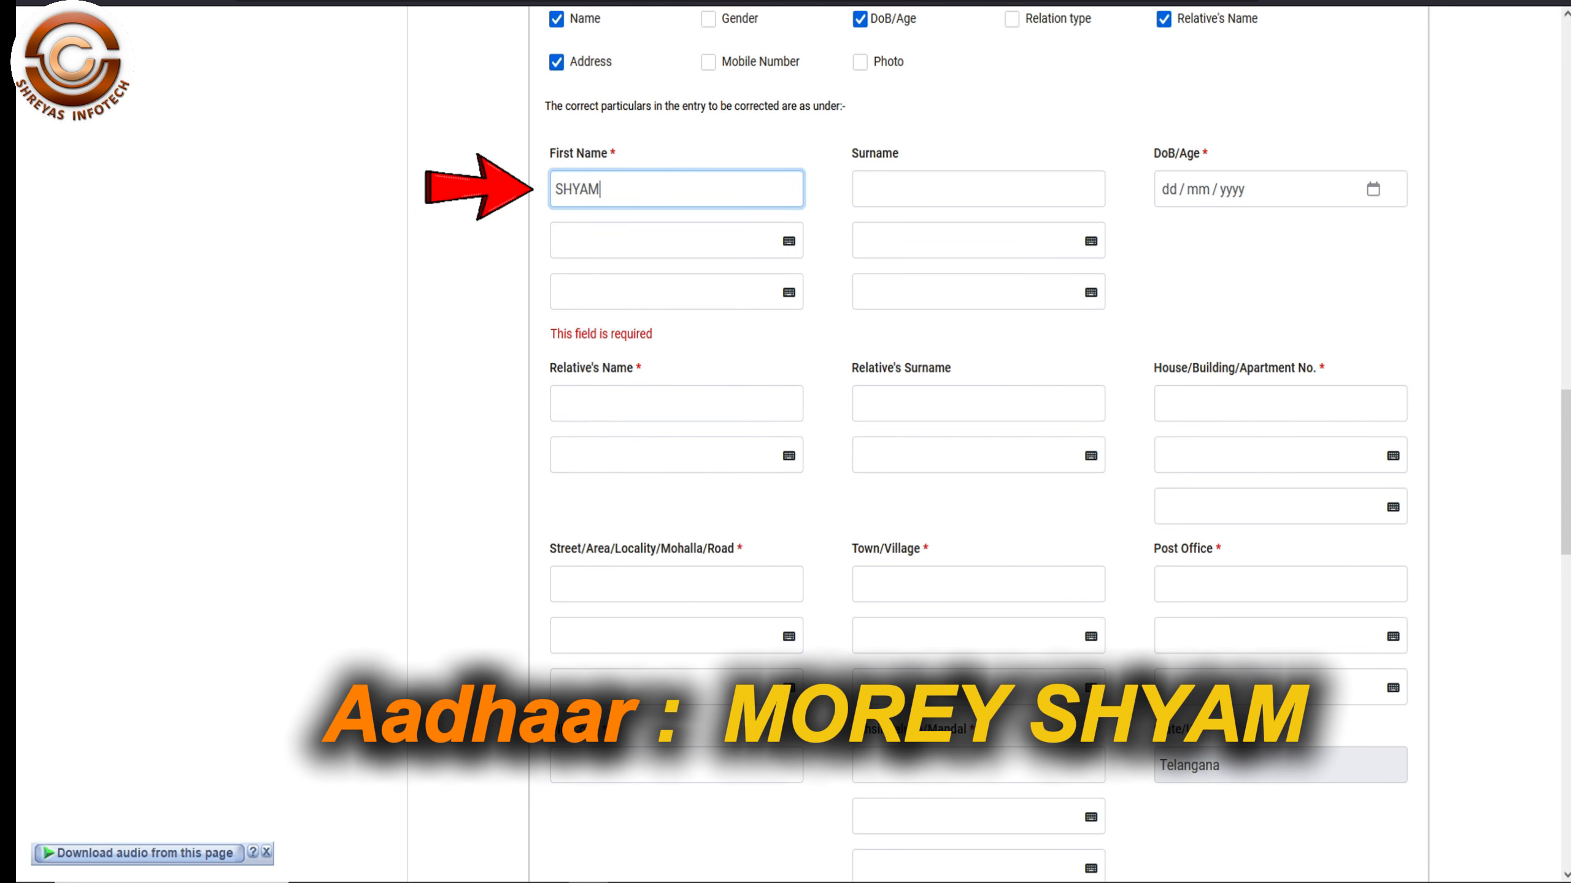
pyautogui.press('Tab')
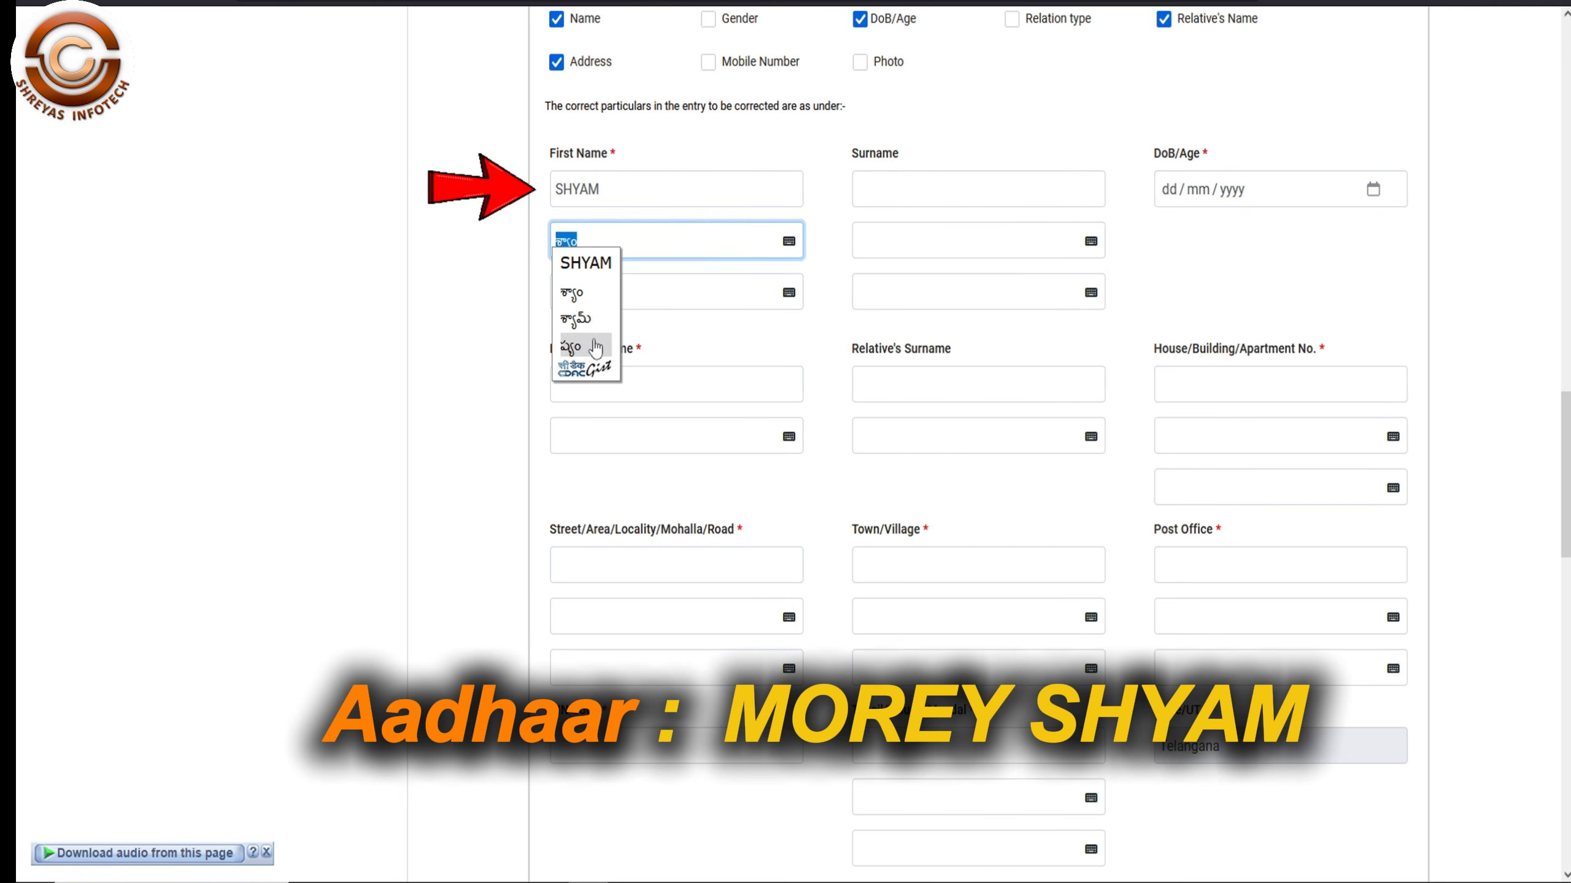
pyautogui.click(578, 319)
# - Enter the surname, reject the shown order, and accept the name printed surname first
pyautogui.click(913, 191)
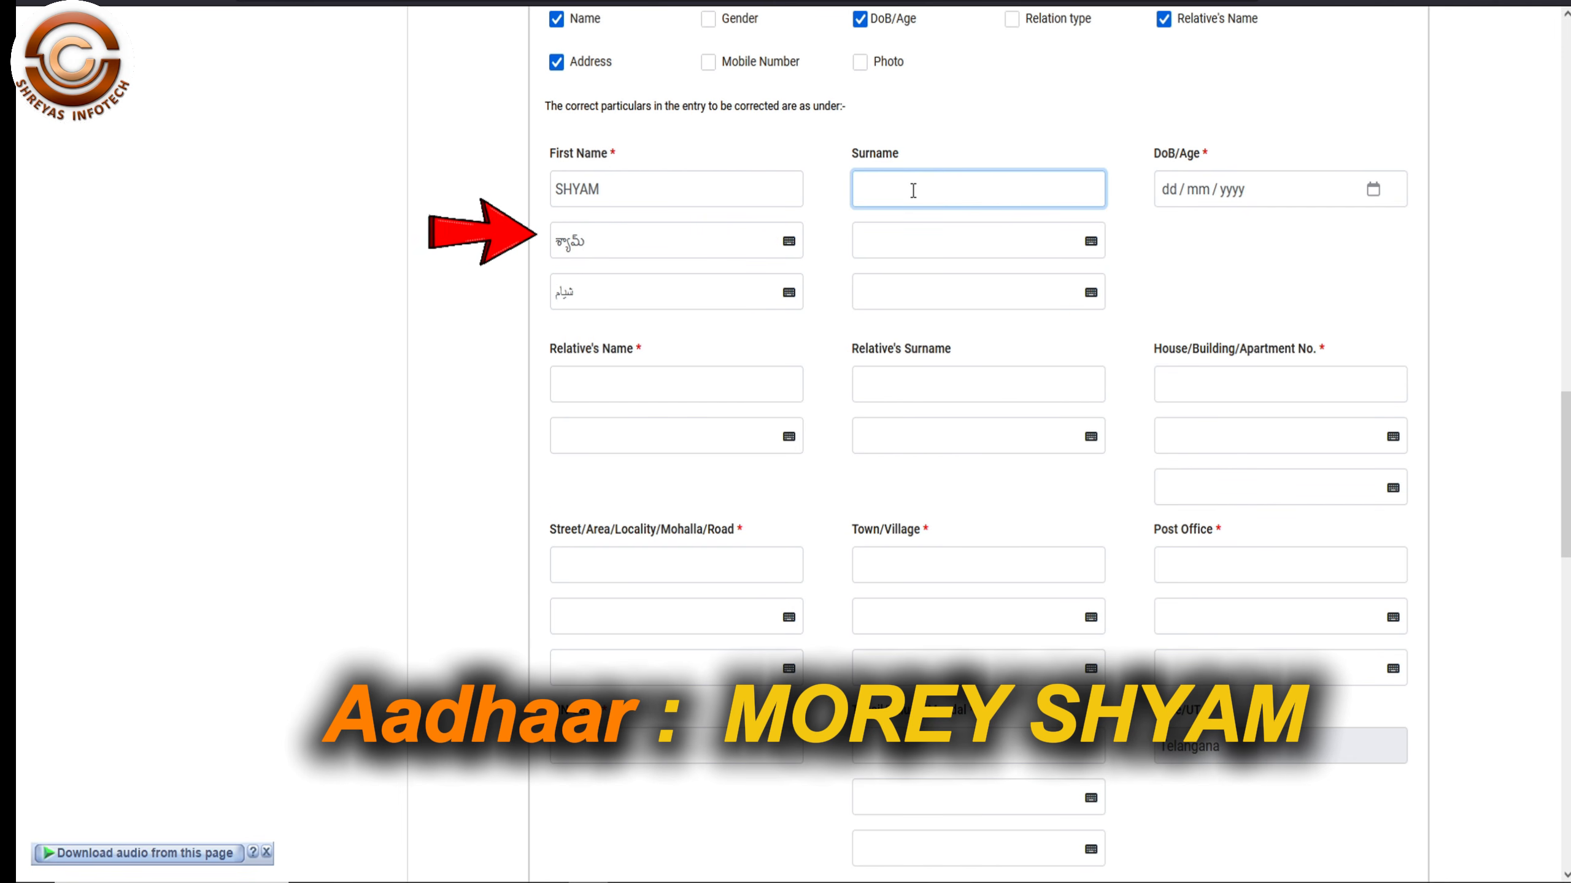
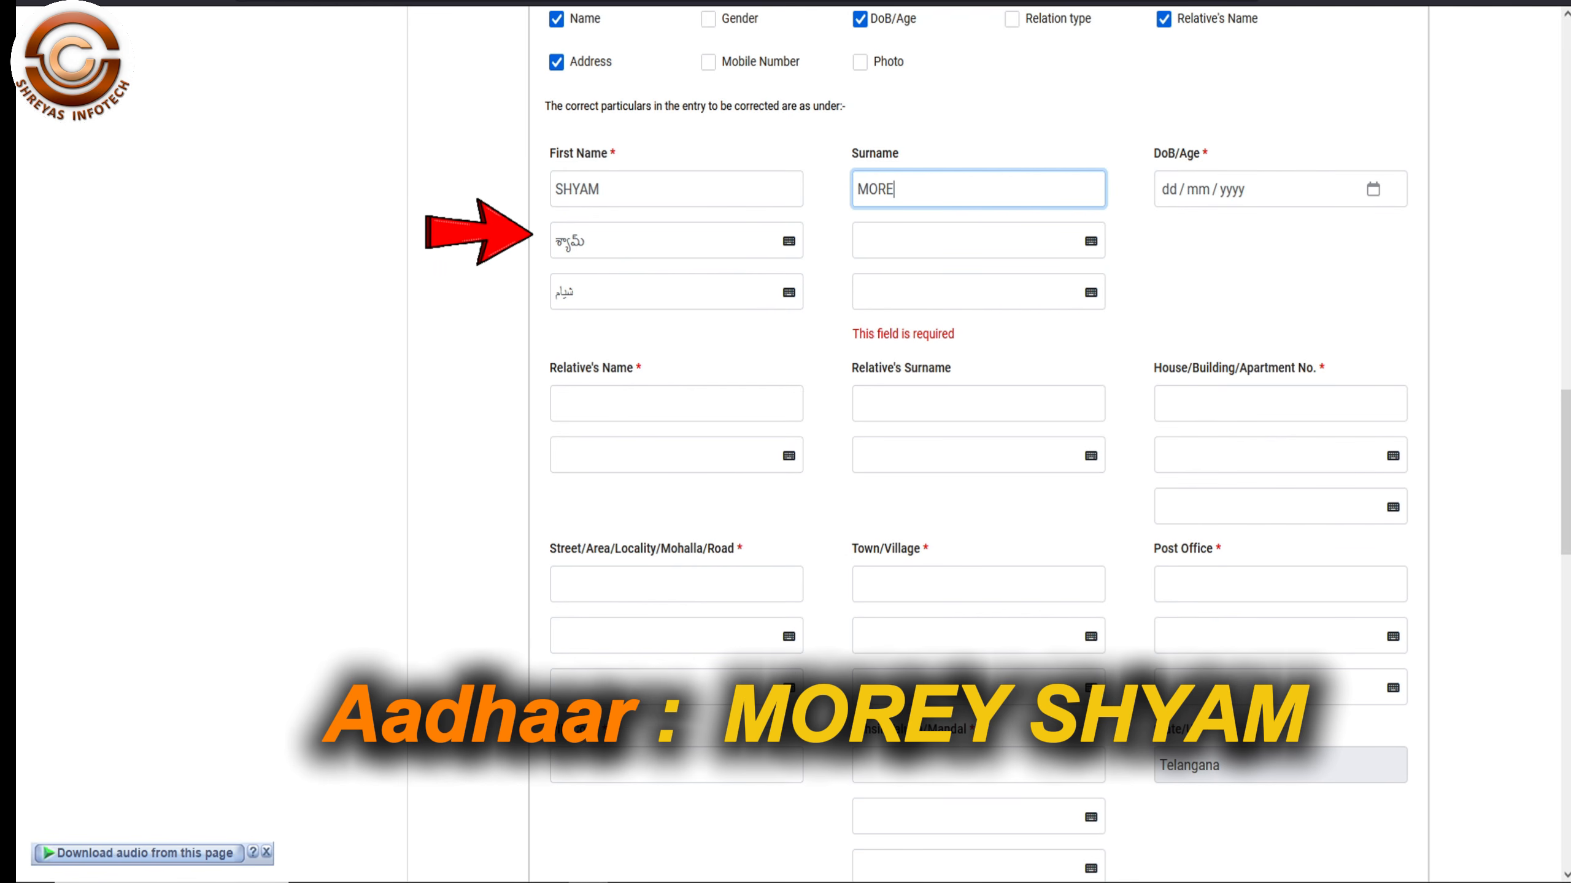
pyautogui.press('Tab')
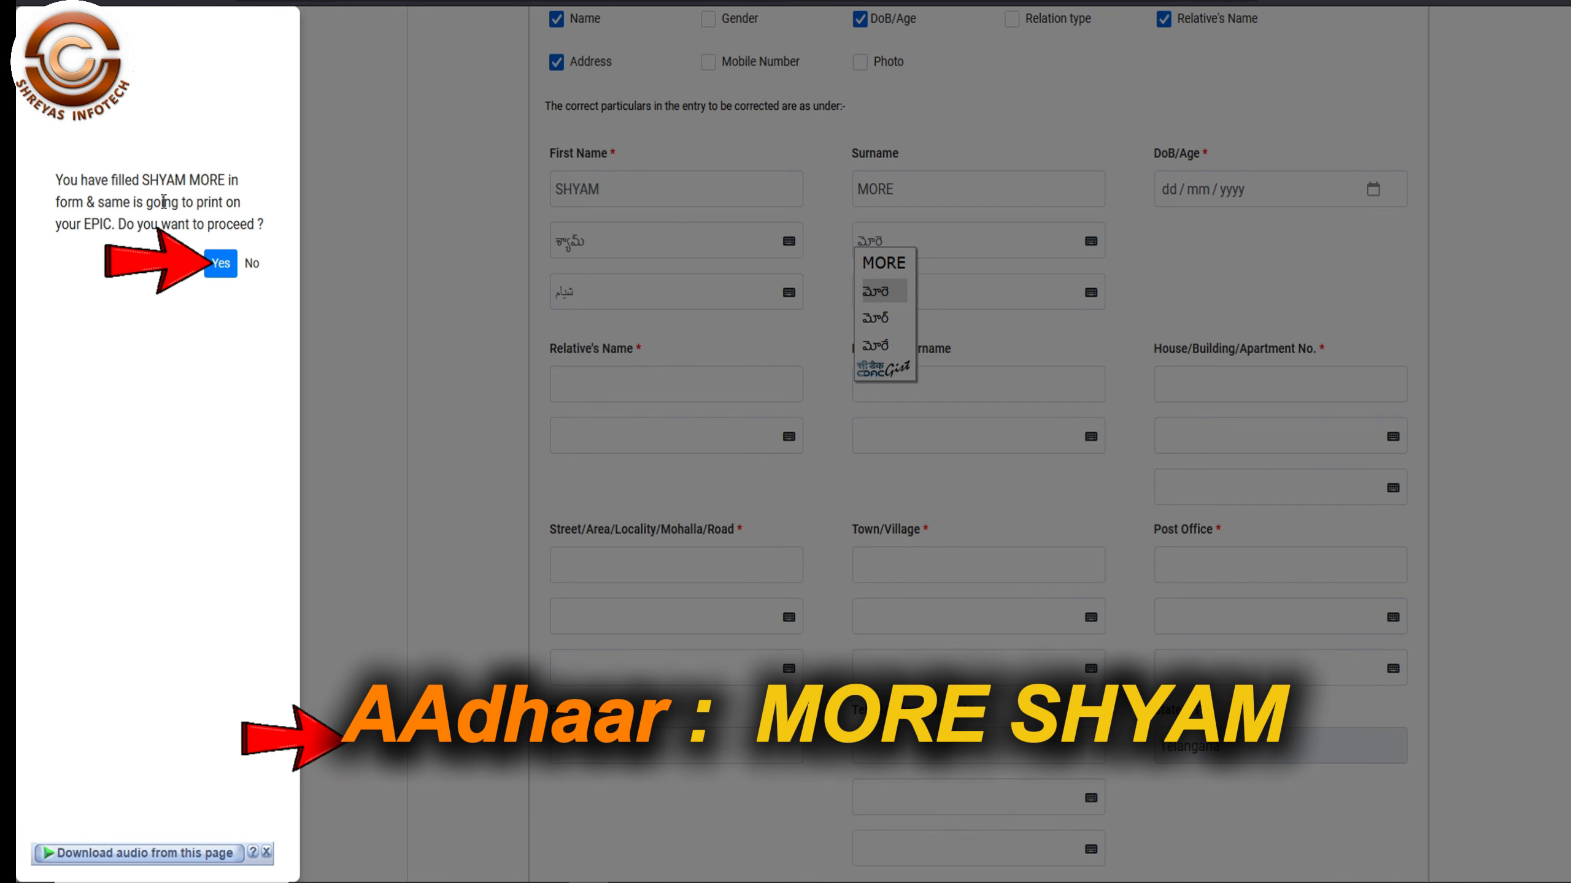
pyautogui.click(257, 268)
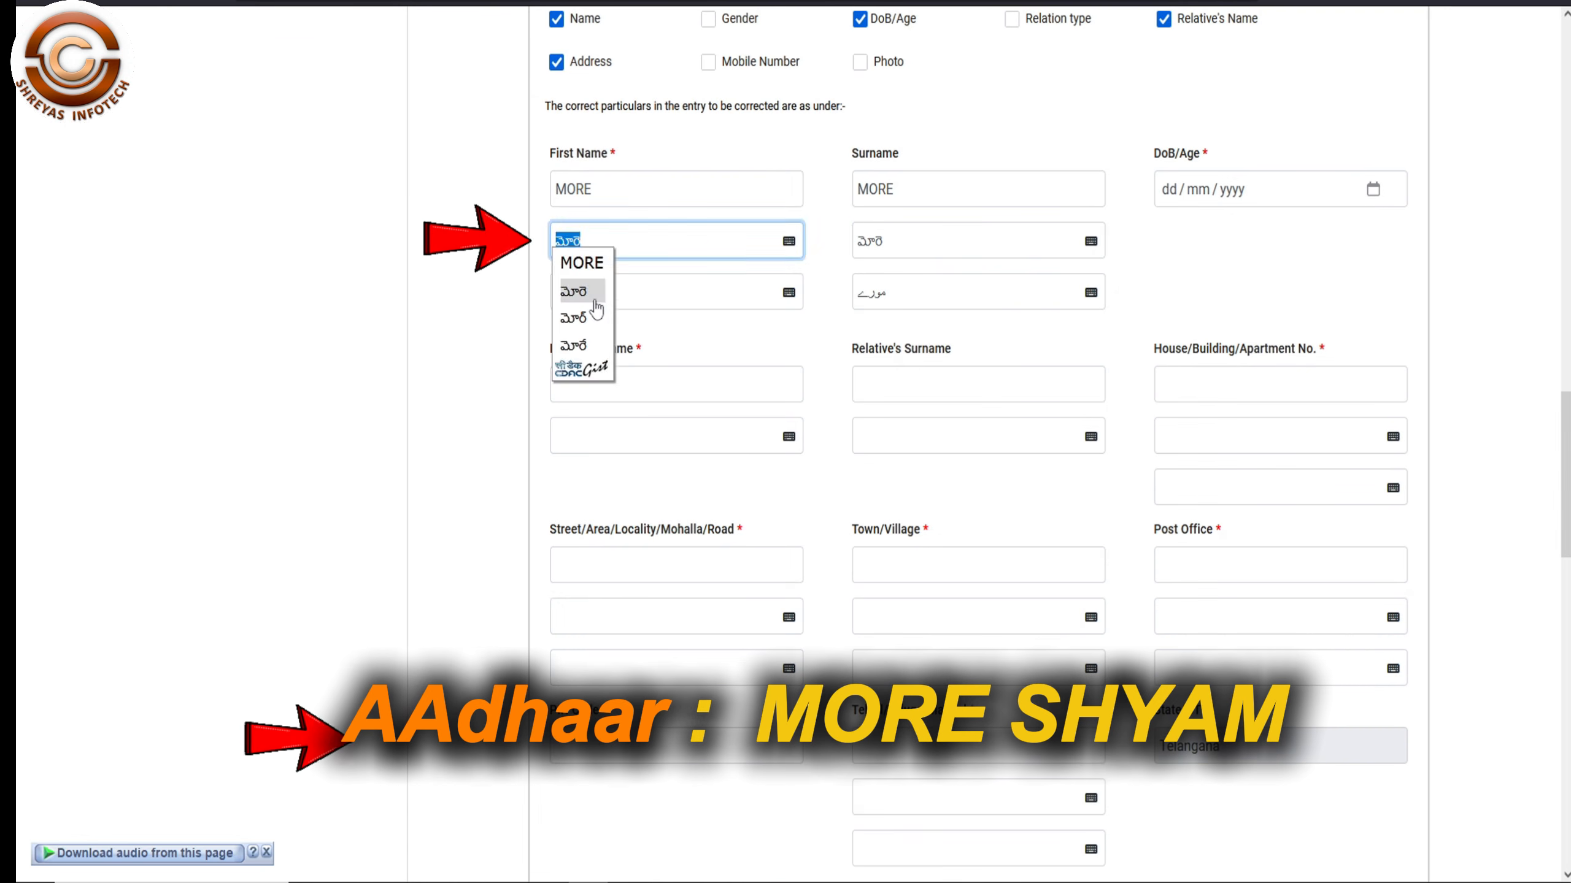
pyautogui.click(596, 305)
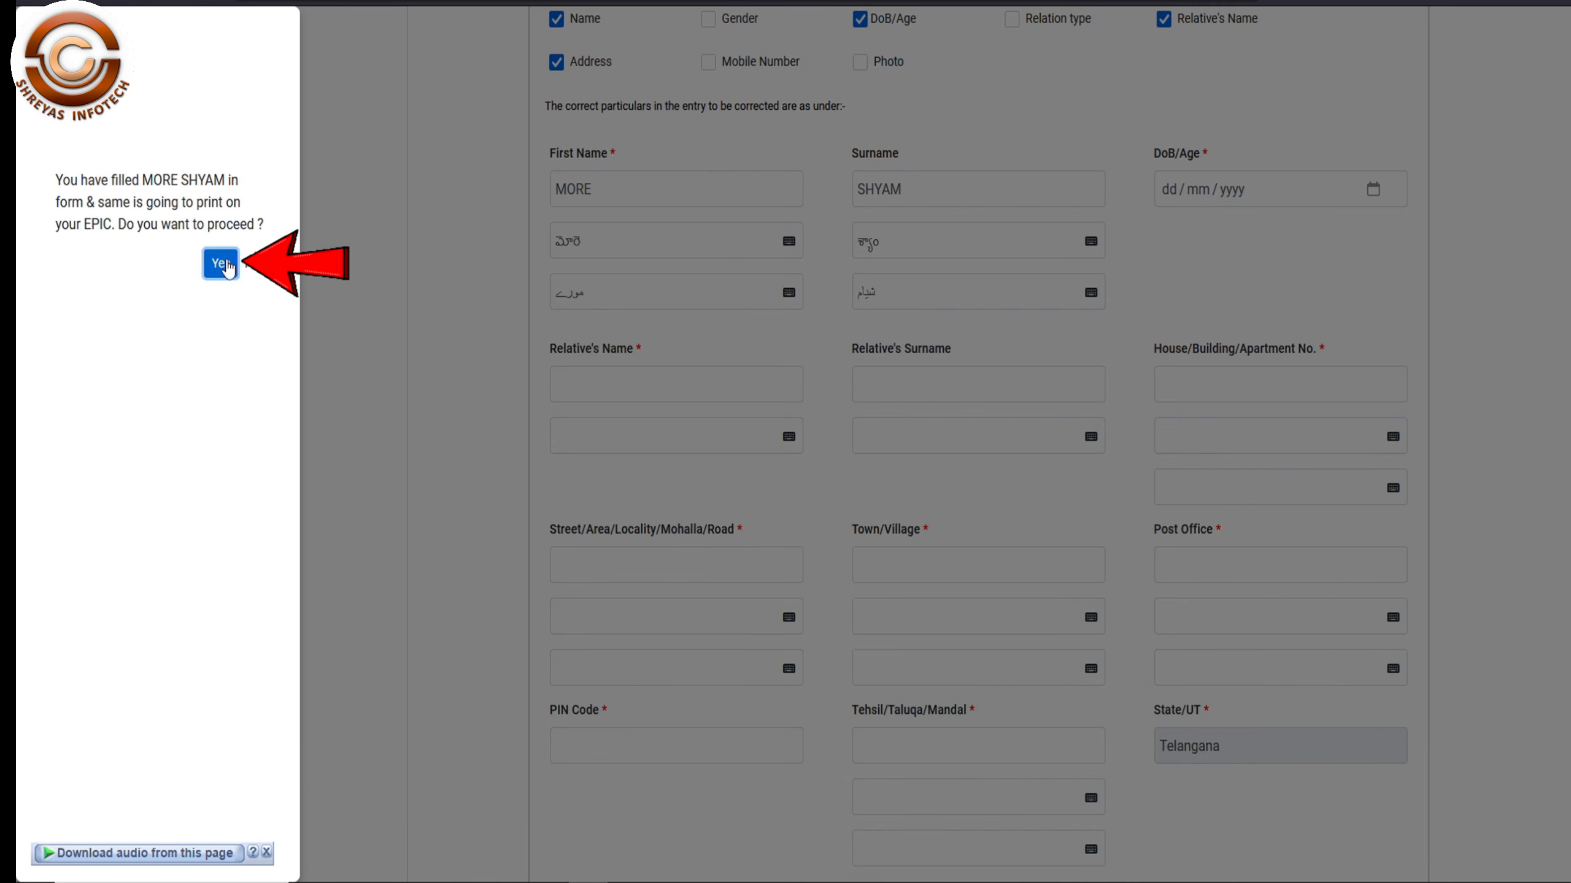
pyautogui.click(227, 267)
pyautogui.click(1255, 202)
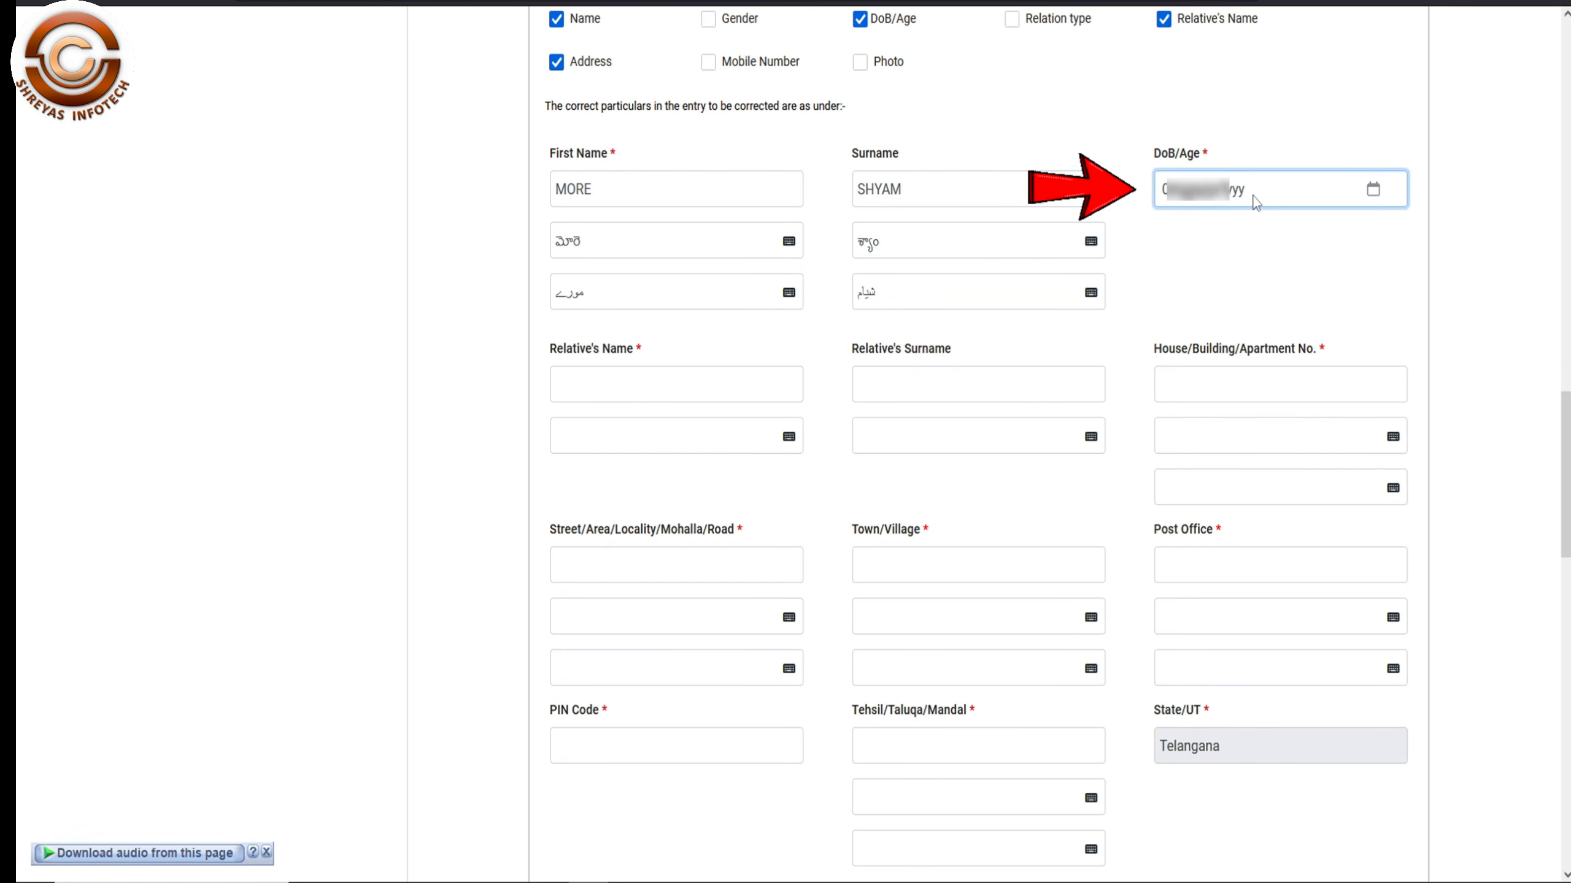
# - Enter the date of birth, fix the relative's name with its Telugu version, and accept it
pyautogui.write('19')
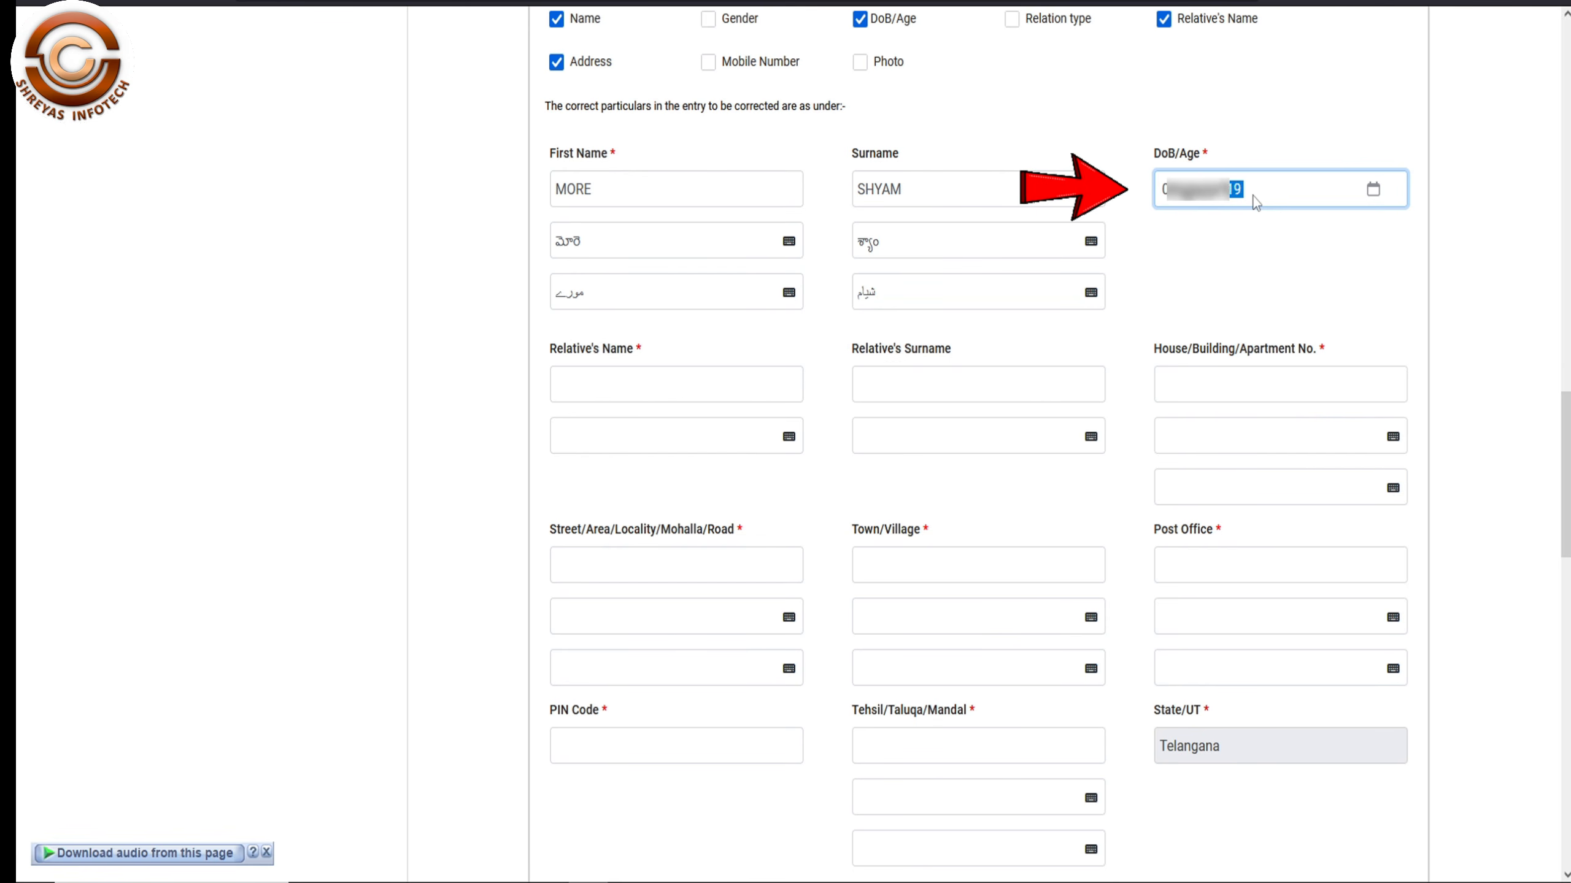
pyautogui.write('81')
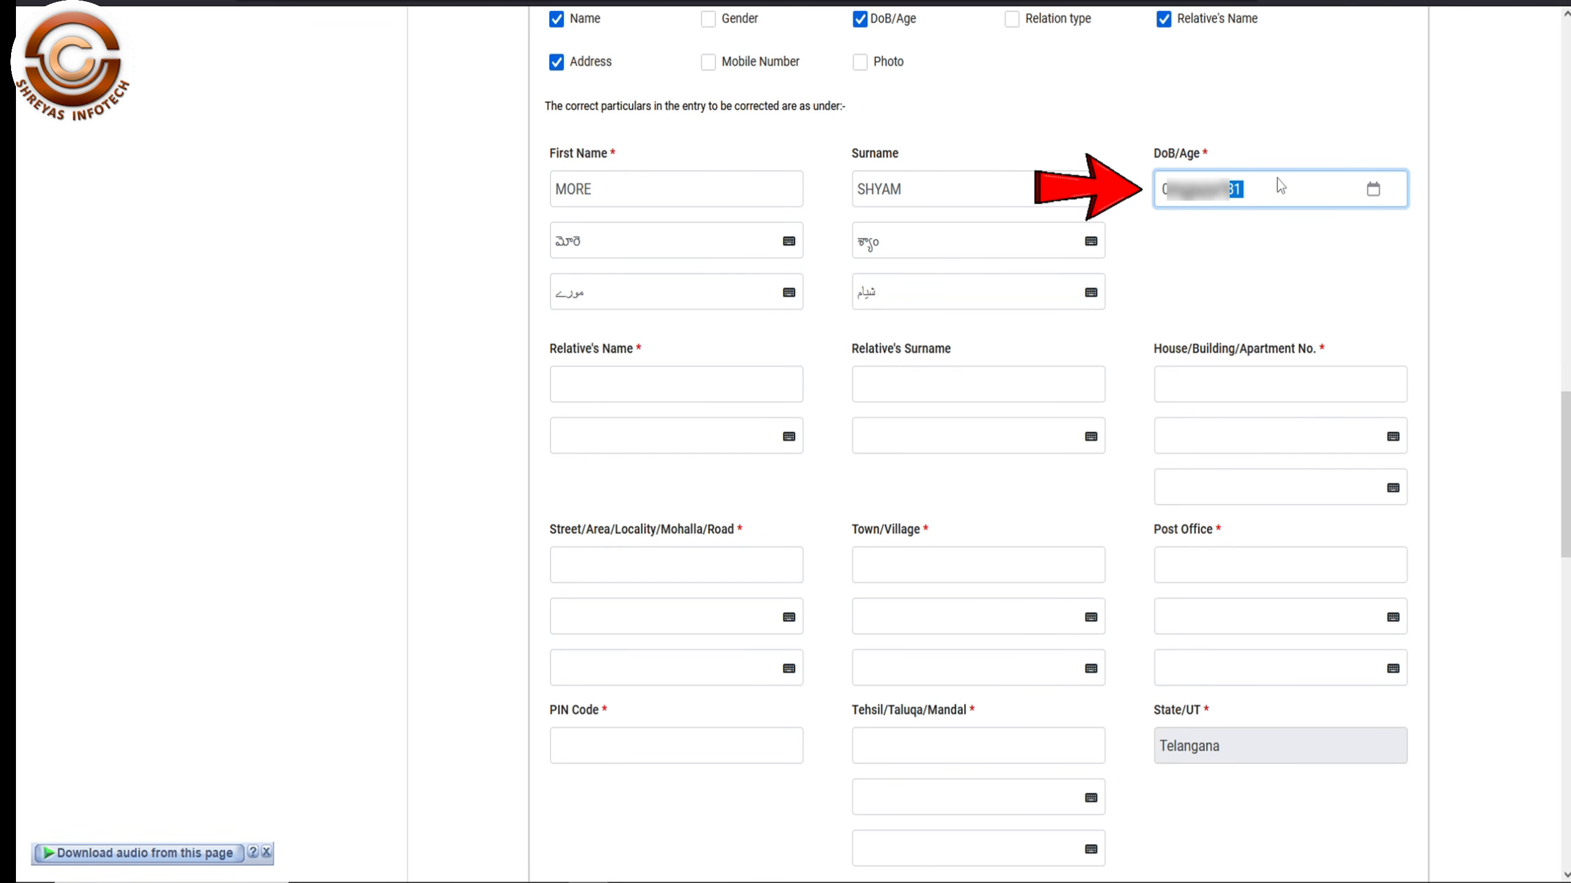
pyautogui.click(1279, 185)
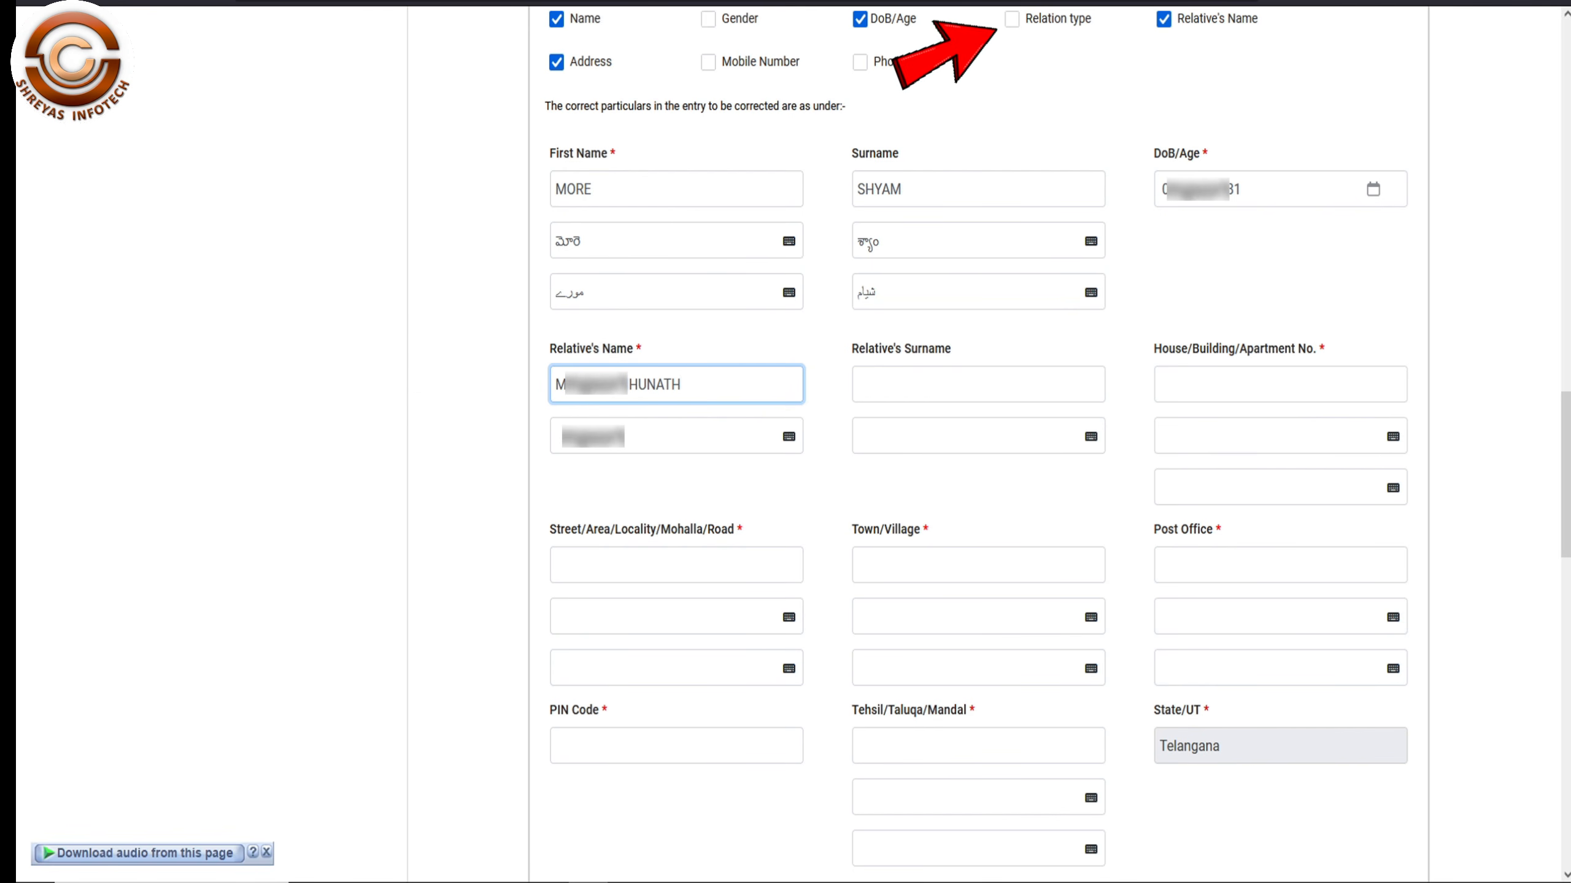
pyautogui.press('BackSpace')
pyautogui.press('BackSpace')
pyautogui.press('BackSpace')
pyautogui.press('BackSpace')
pyautogui.press('BackSpace')
pyautogui.press('BackSpace')
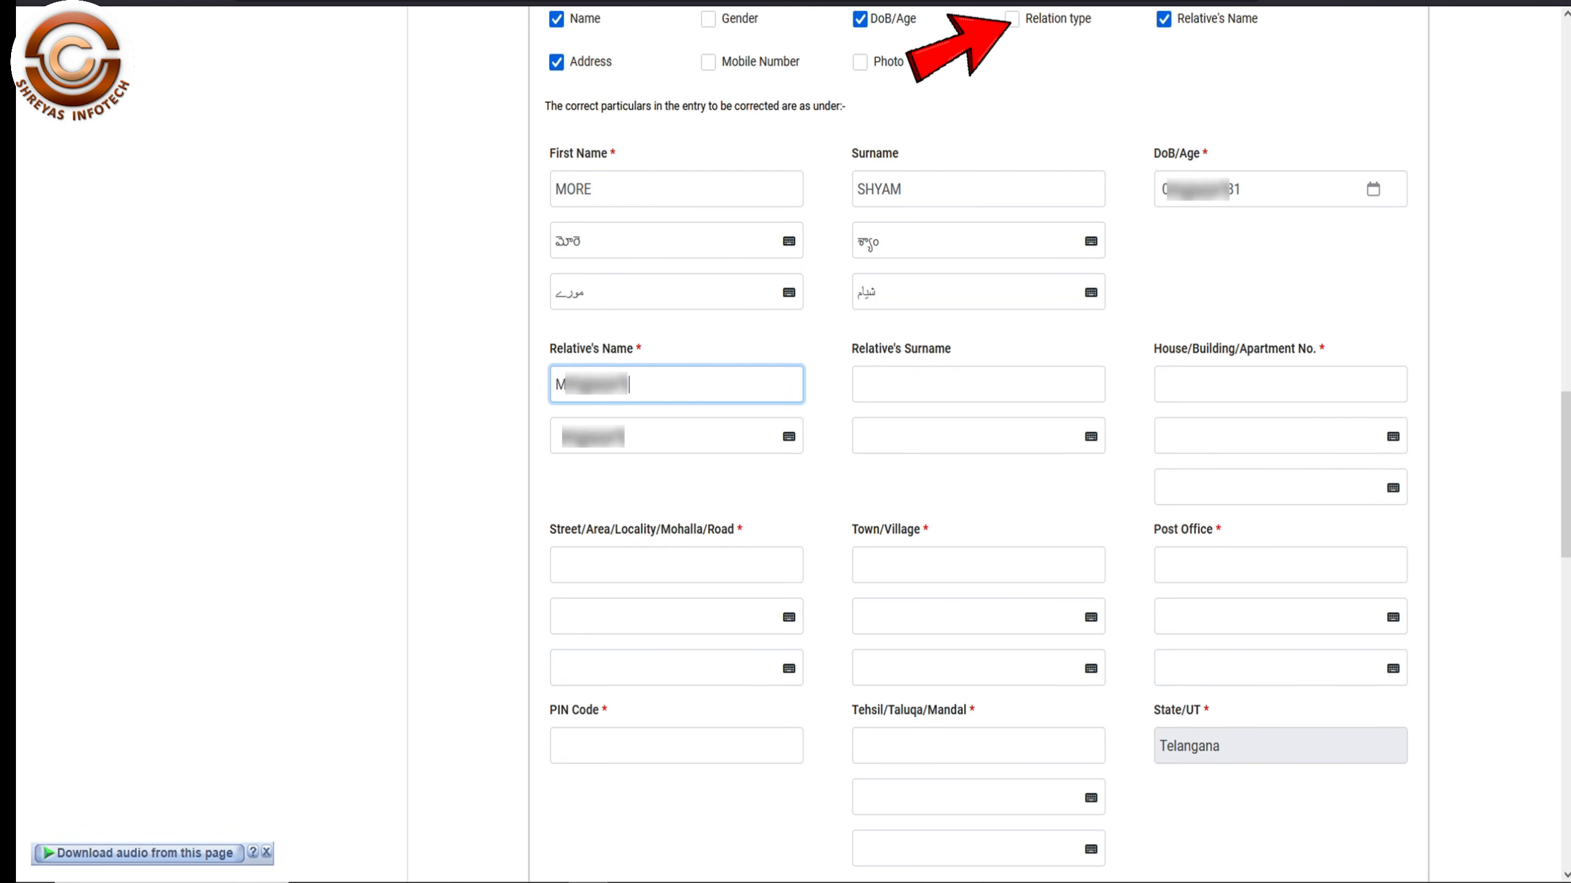
pyautogui.write('UNATH')
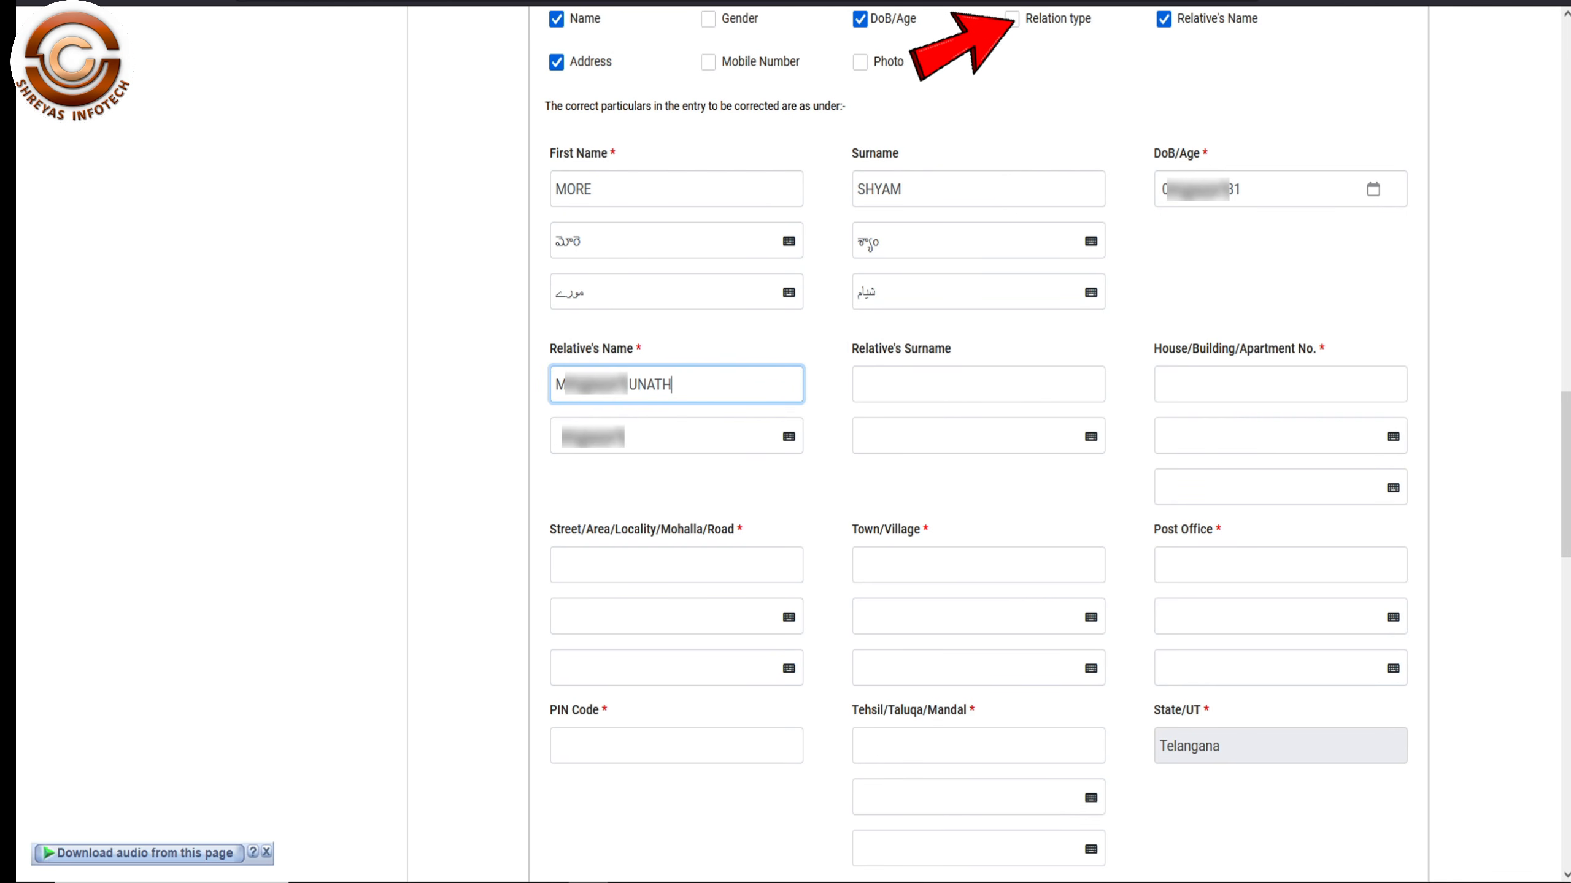
pyautogui.press('Tab')
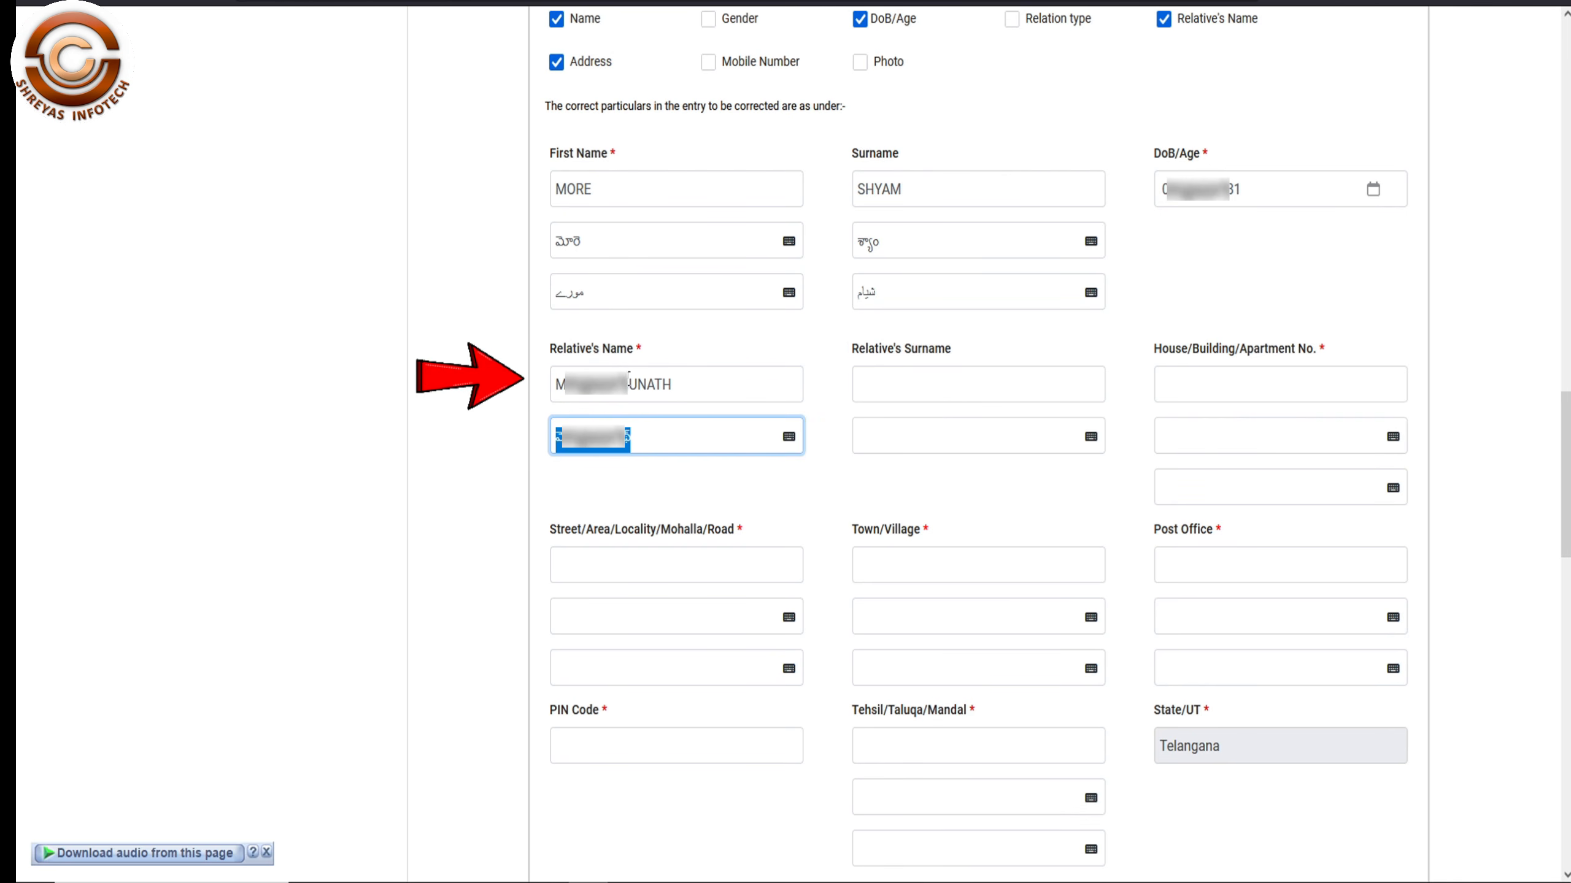
pyautogui.click(986, 383)
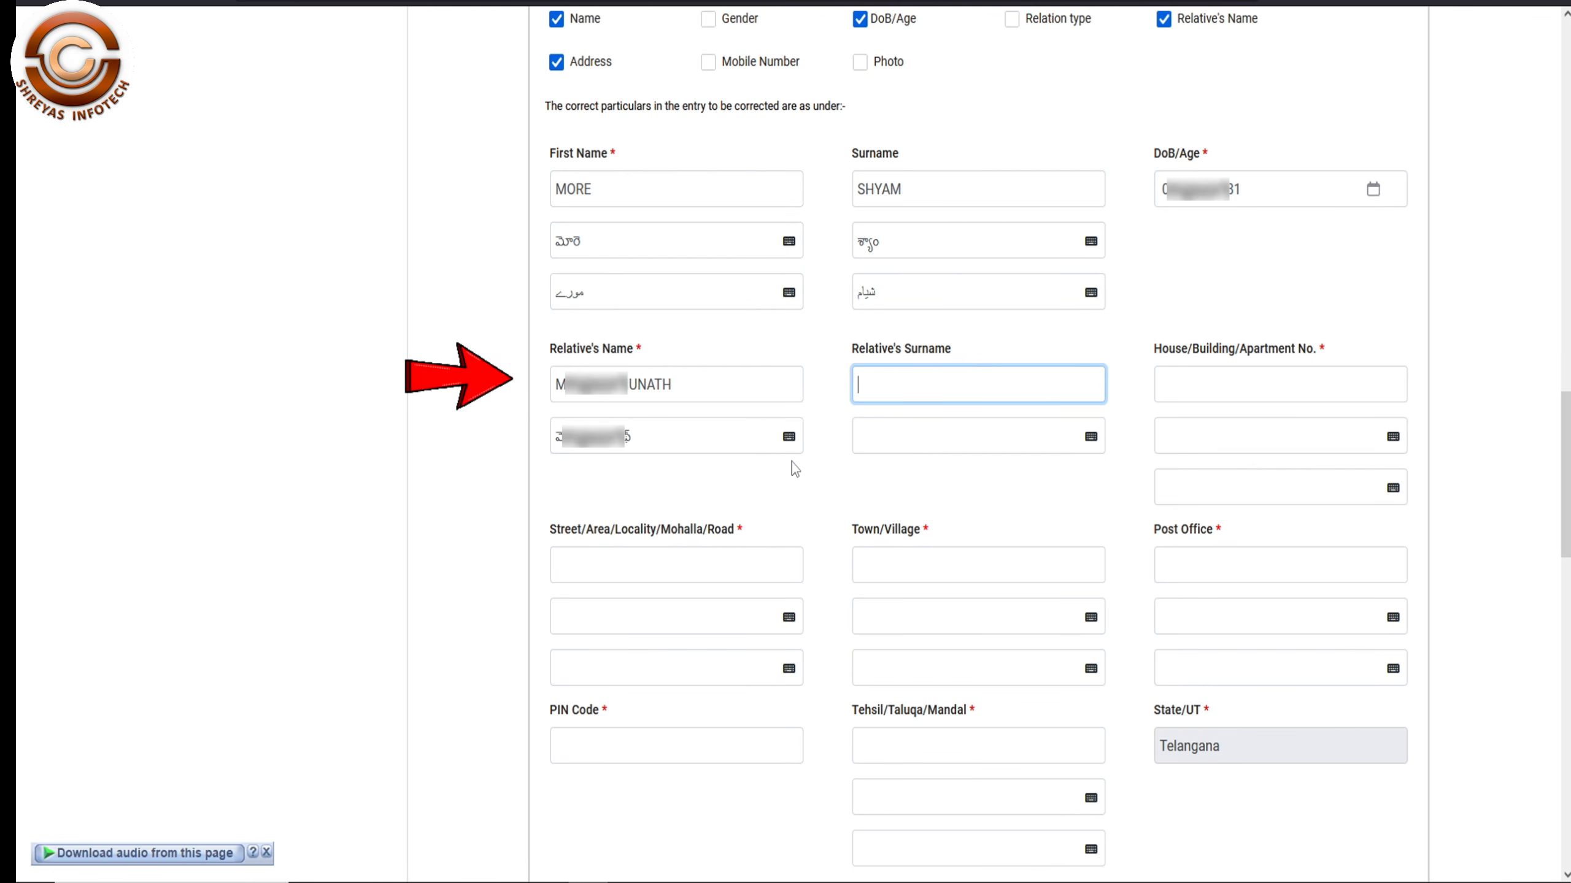
pyautogui.click(1302, 388)
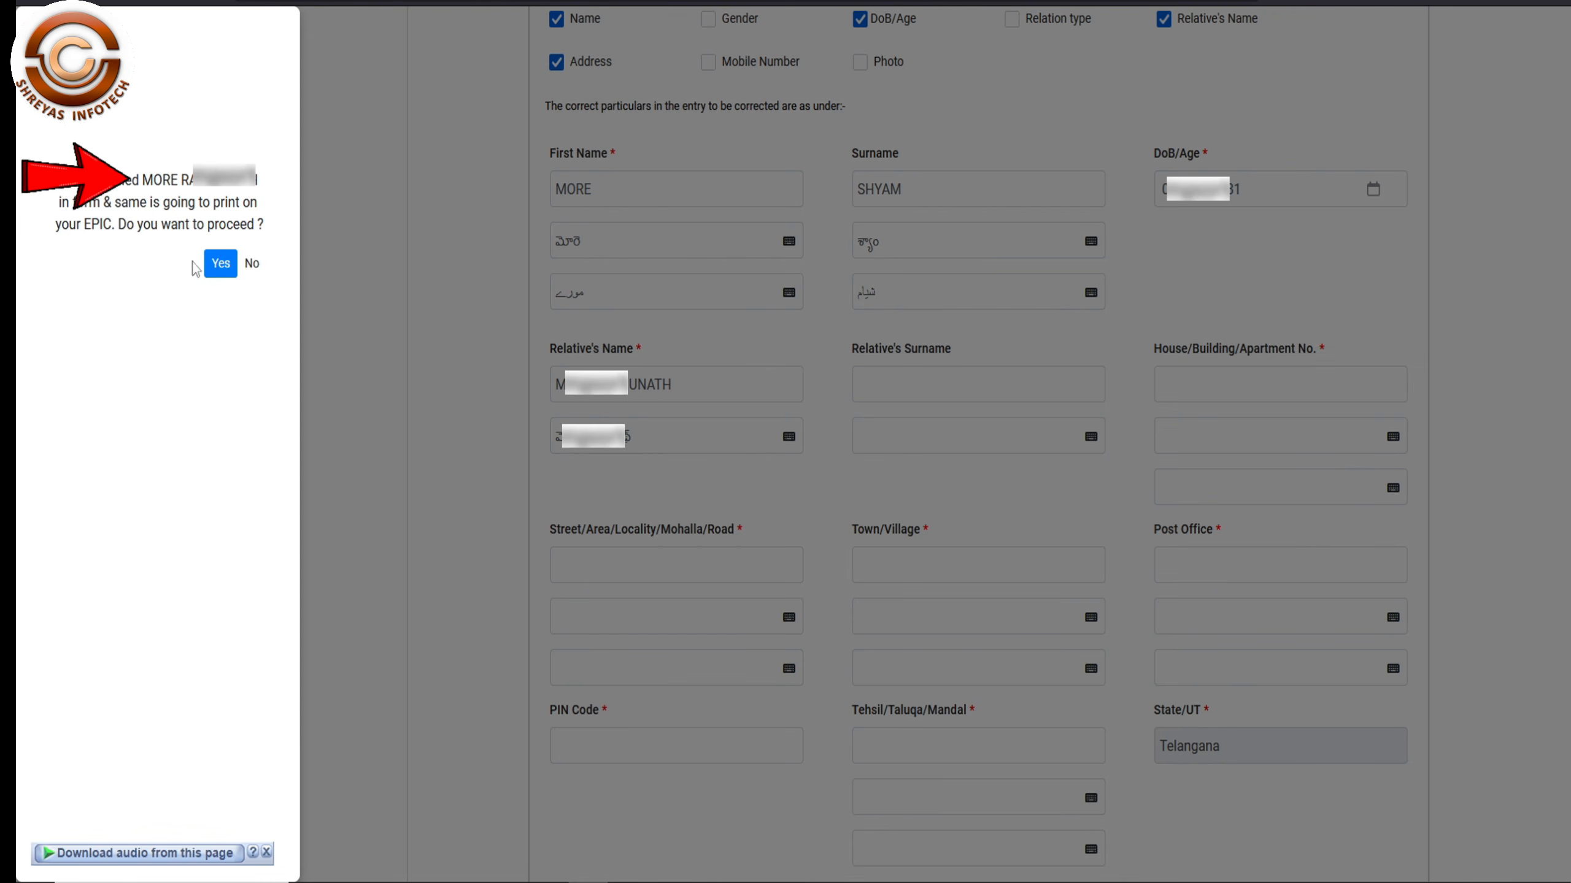
pyautogui.click(220, 264)
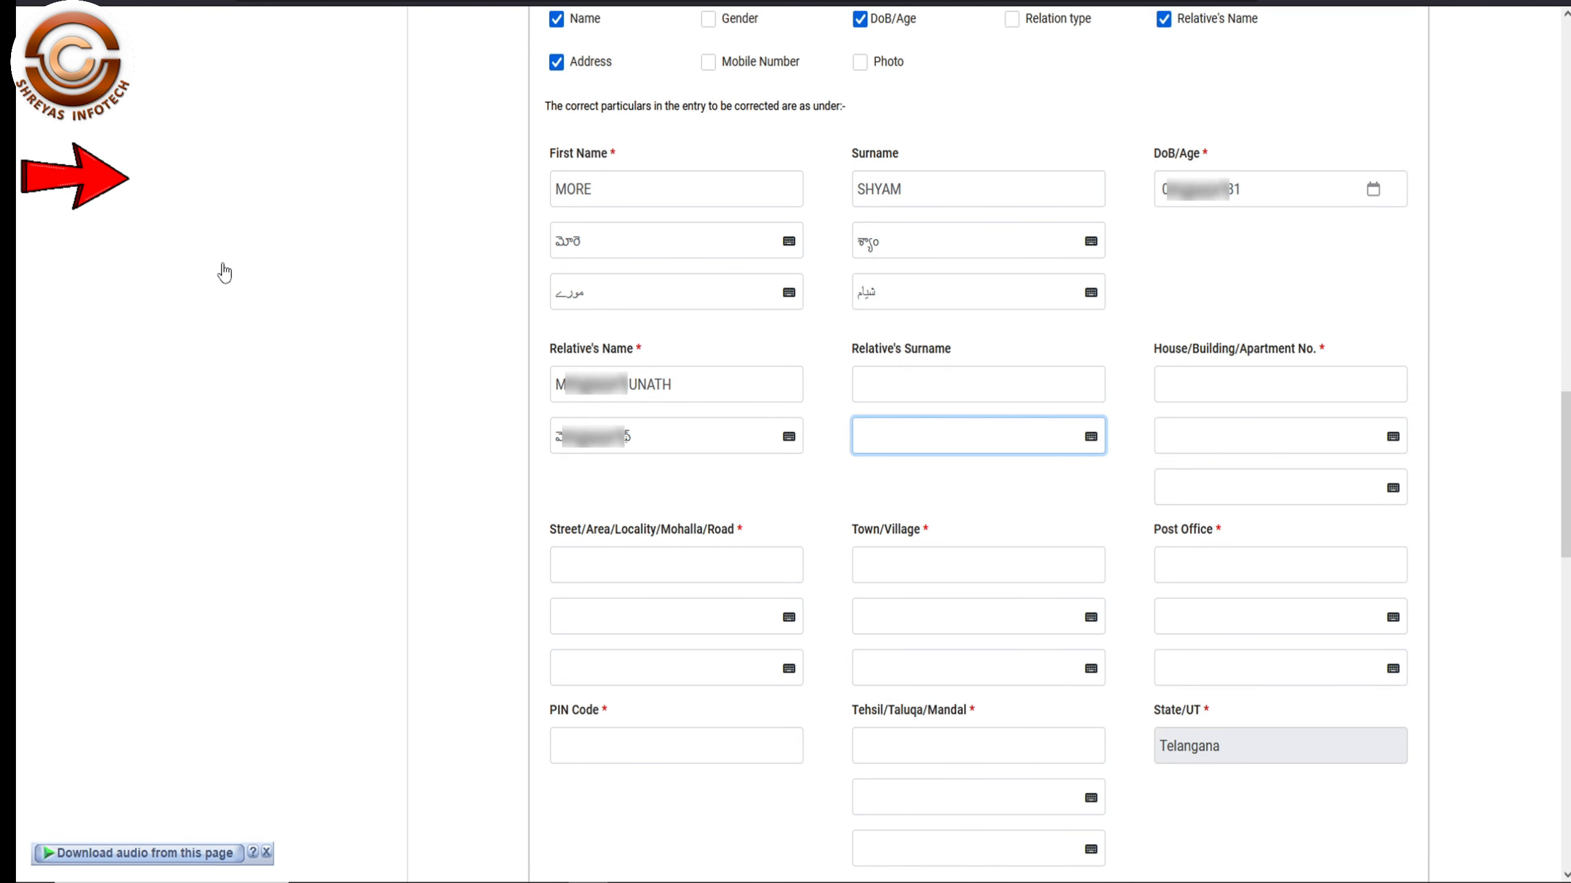
# - Enter the house number, street and town NIZAMABAD with their transliterations
pyautogui.click(1251, 391)
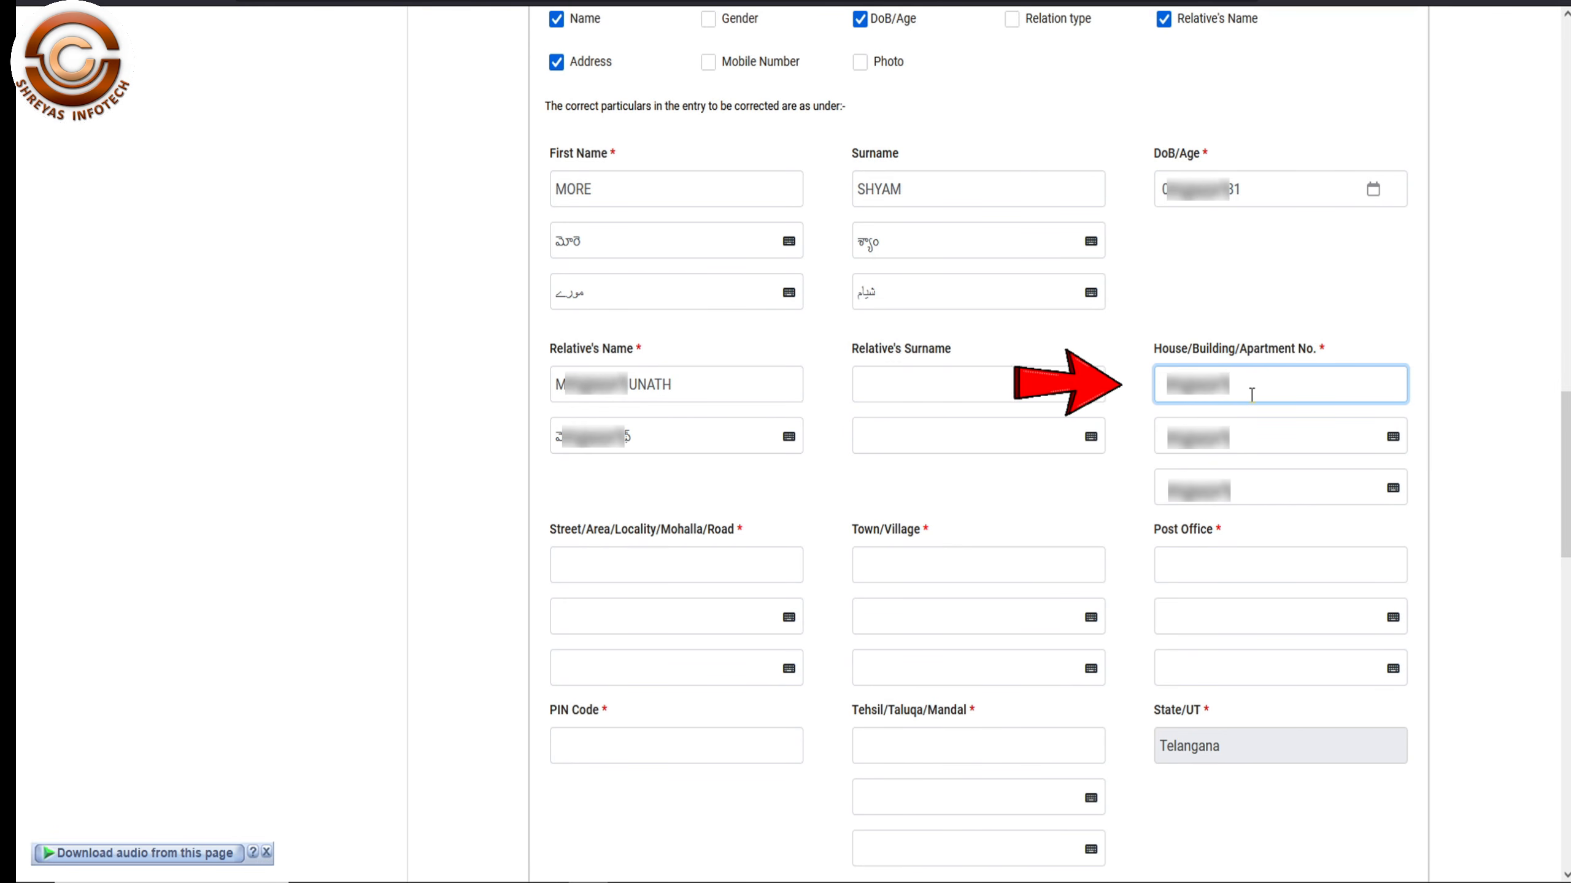
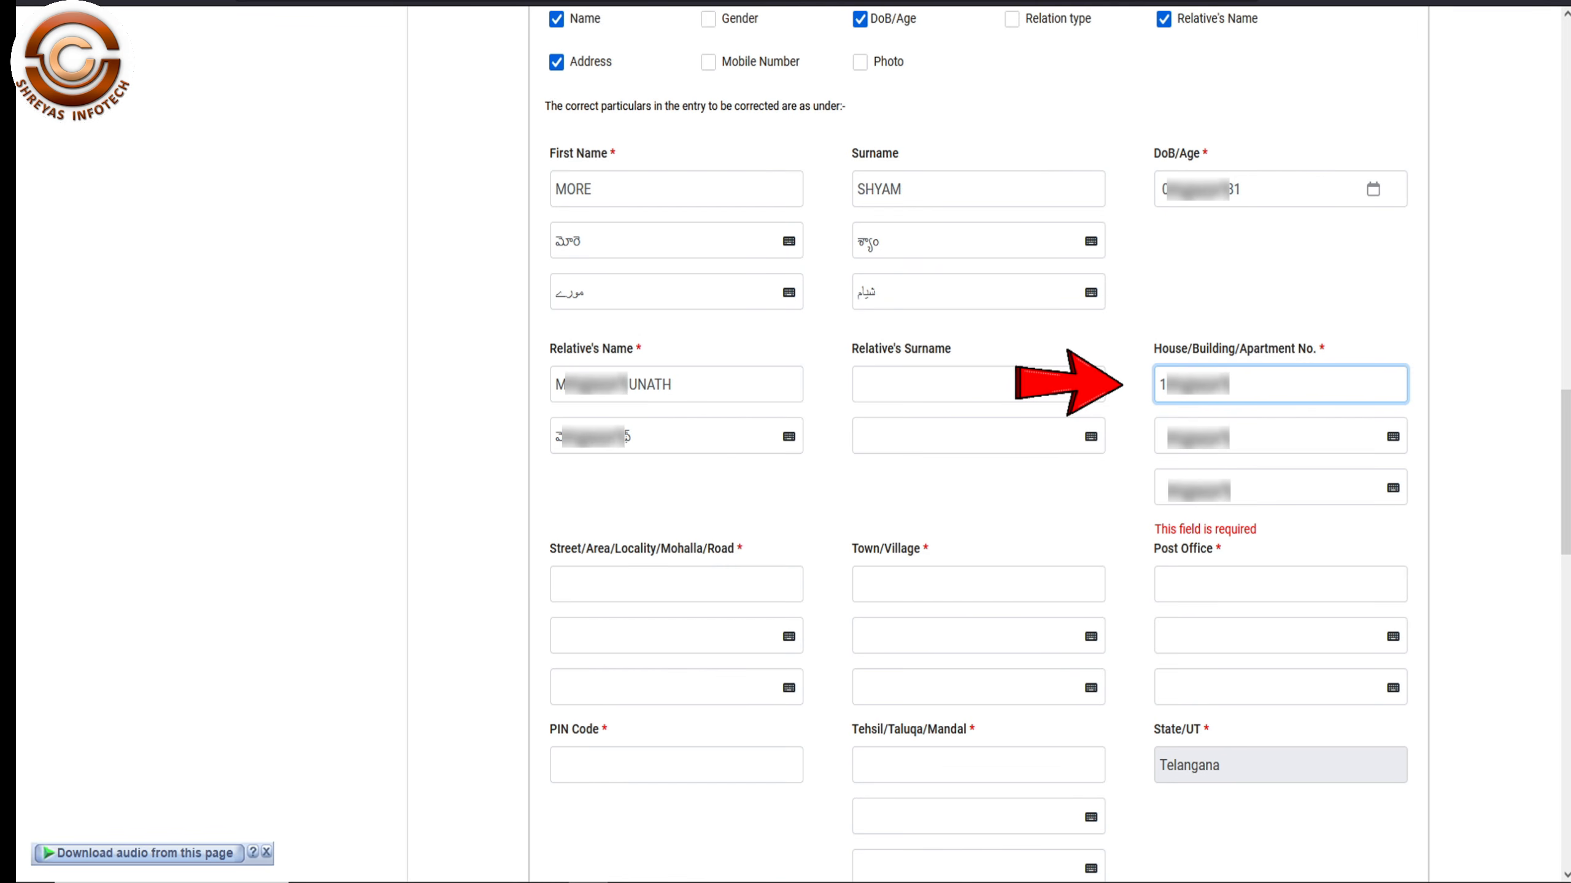
pyautogui.click(1252, 421)
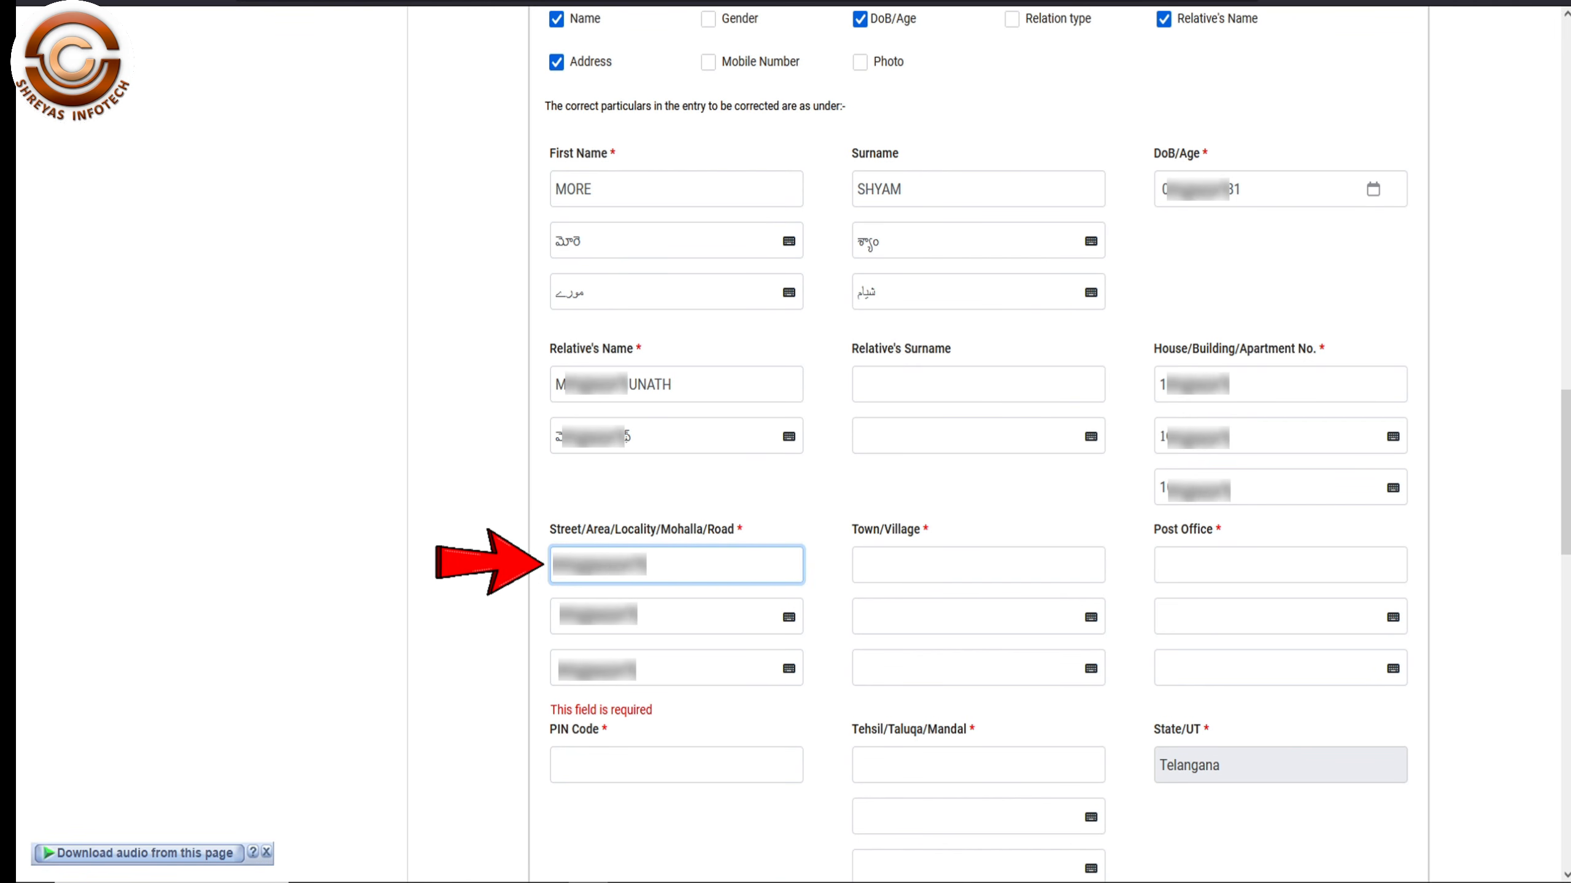
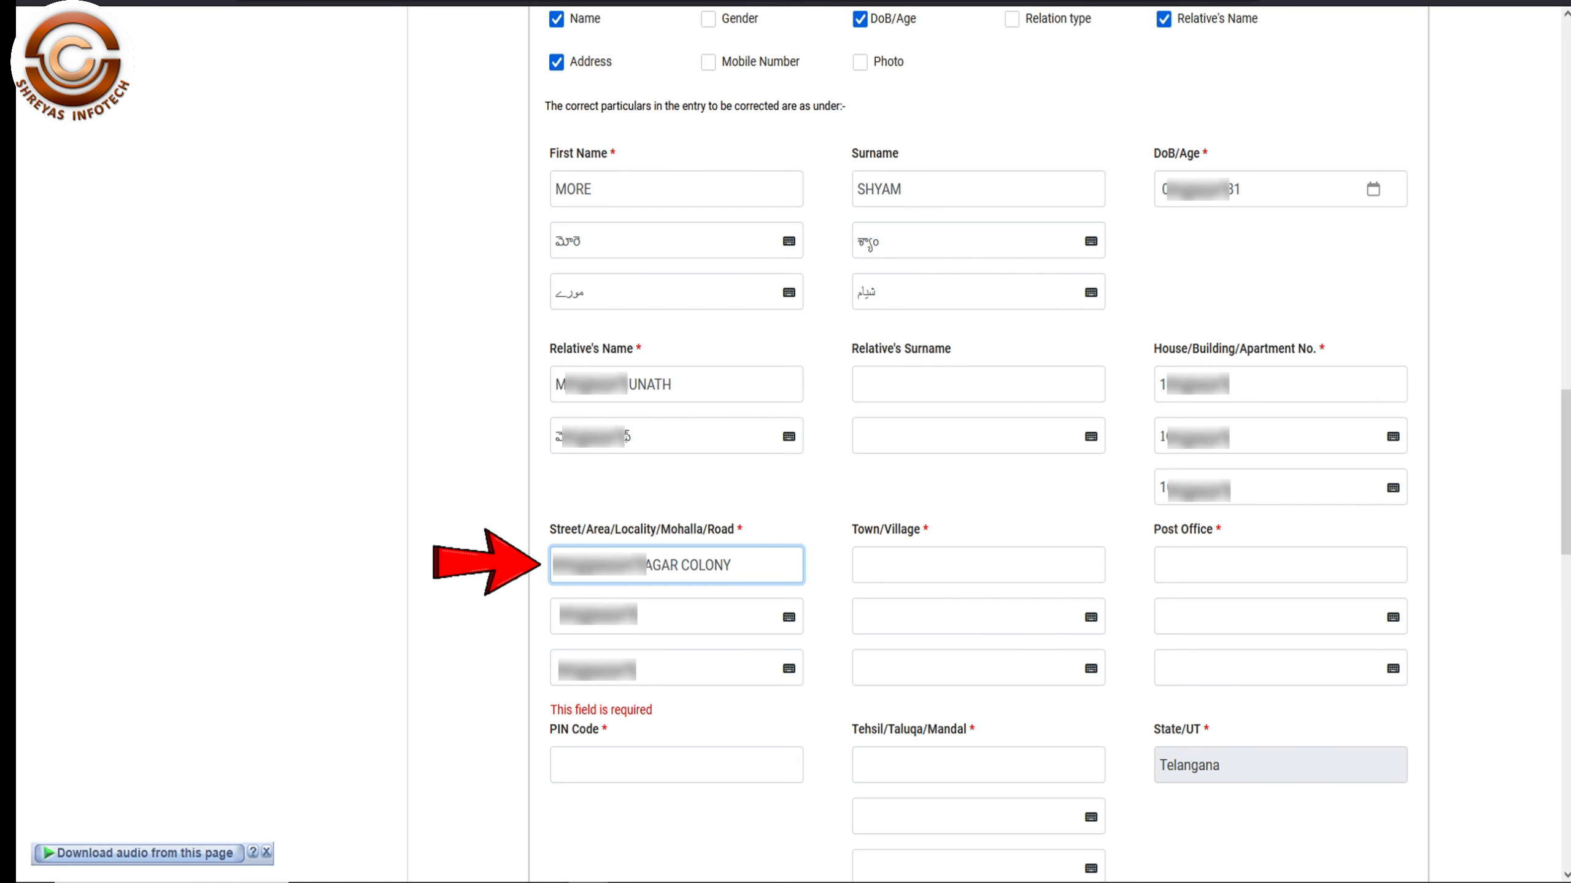
pyautogui.press('Tab')
pyautogui.write('NIZAMABAD')
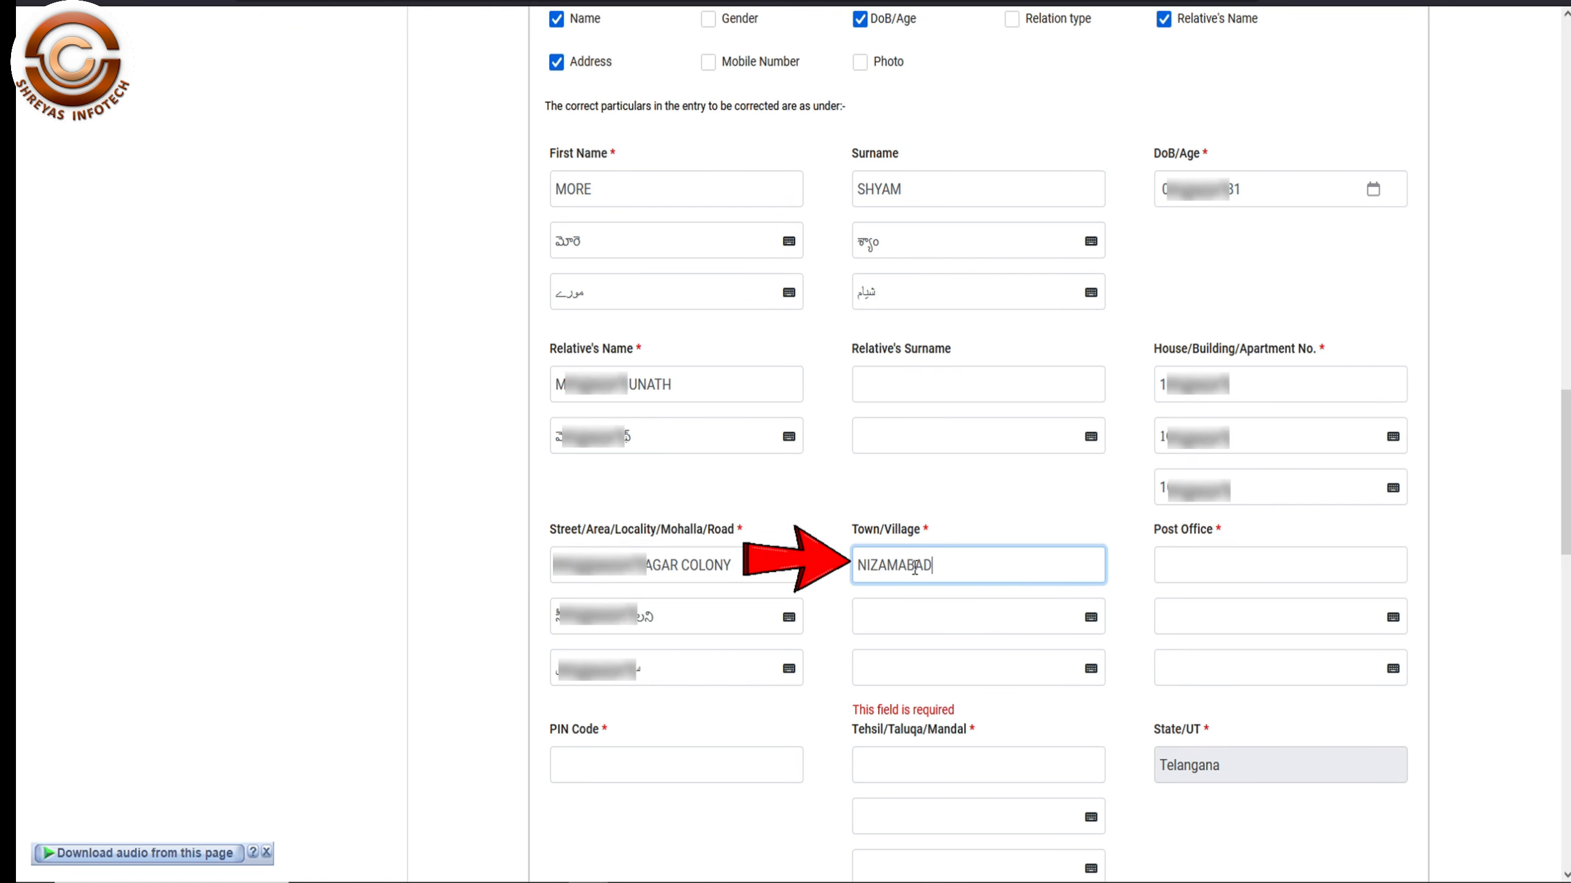
pyautogui.press('Tab')
# - Enter the post office and PIN code, and set Tehsil/Taluqa/Mandal to NIZAMABAD
pyautogui.click(1243, 570)
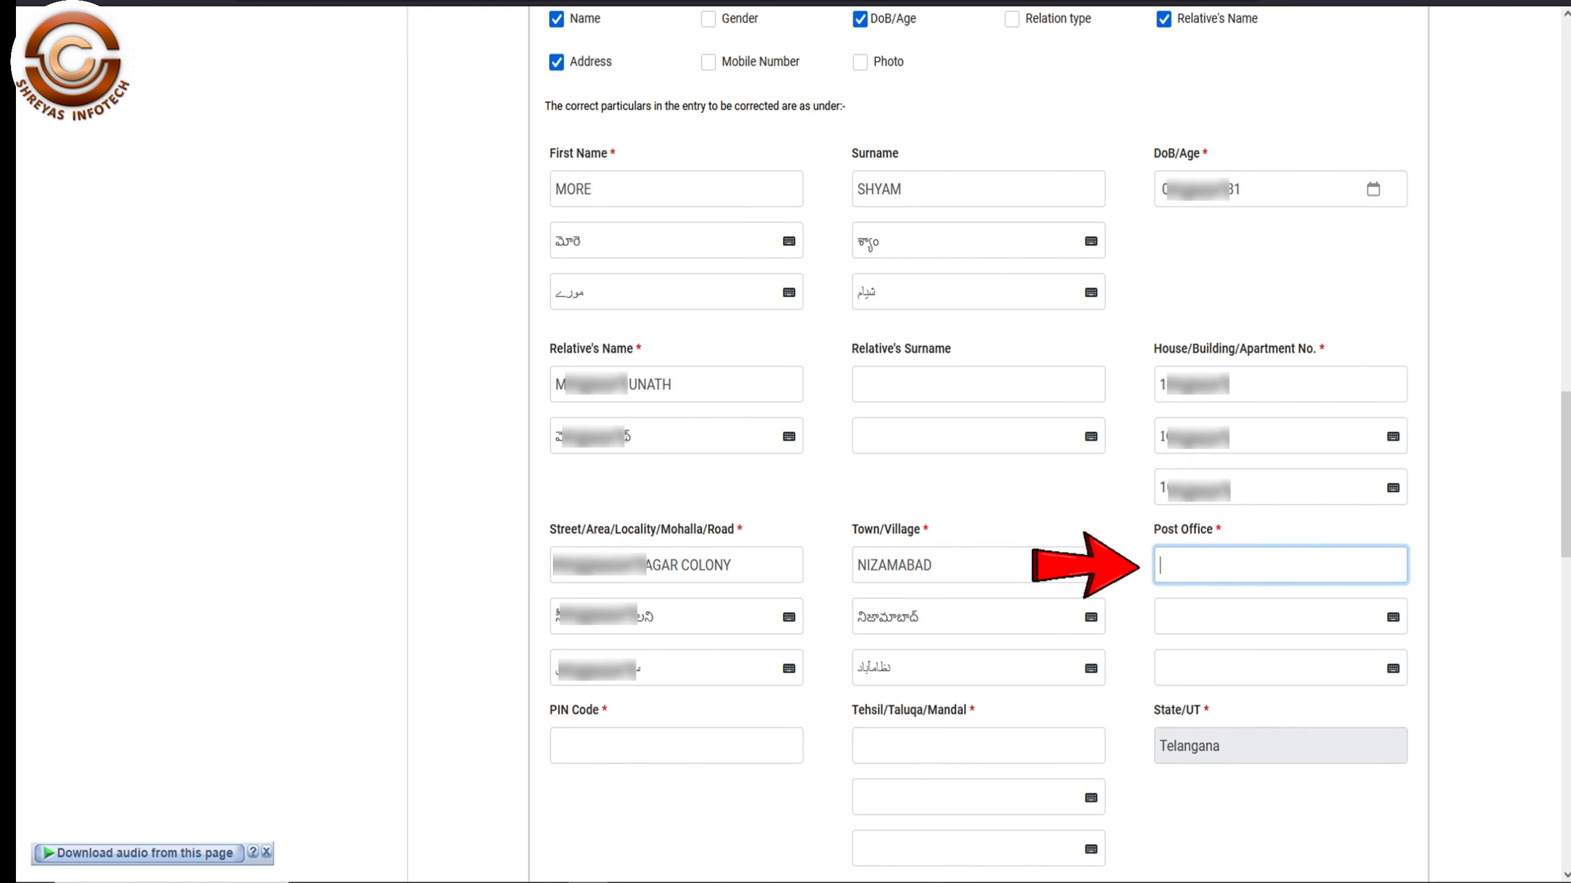
pyautogui.write('SEETAHRAM')
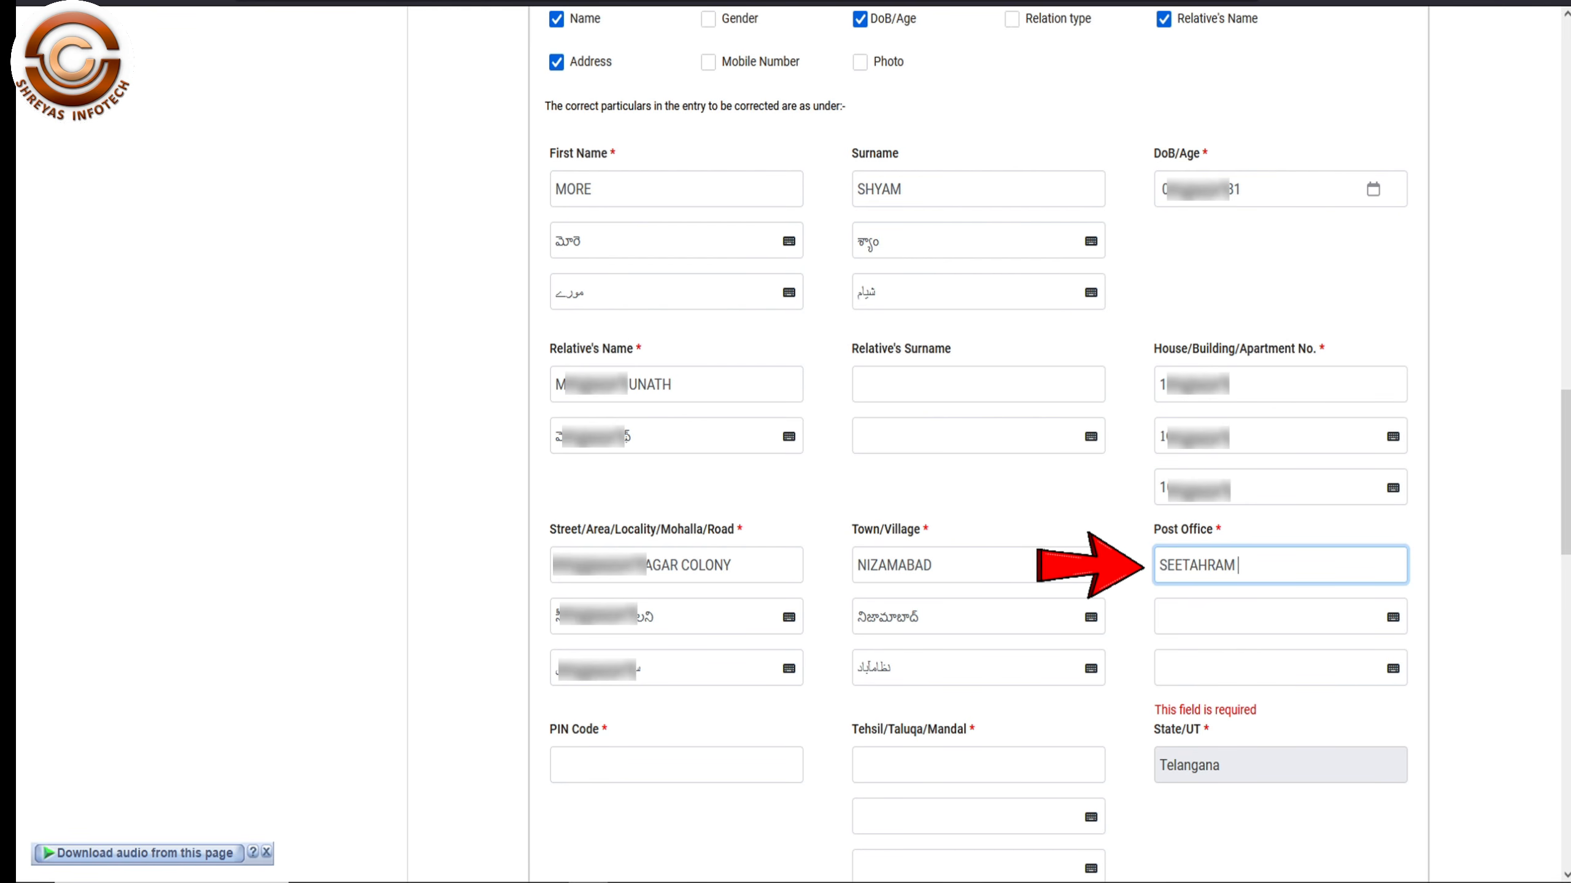
pyautogui.write(' NAGAR')
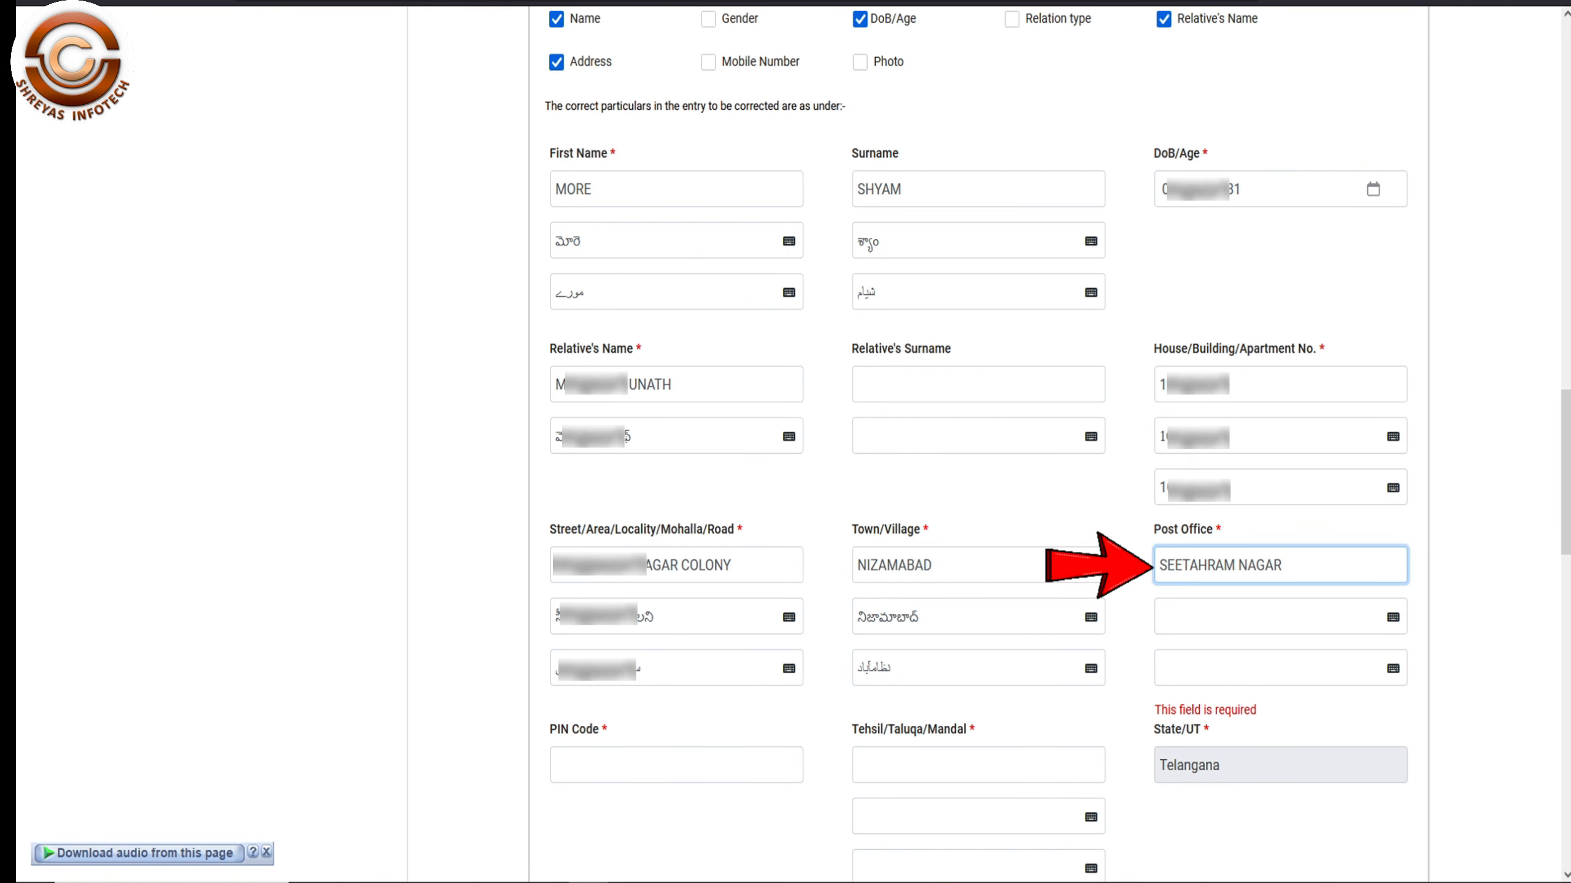
pyautogui.press('Tab')
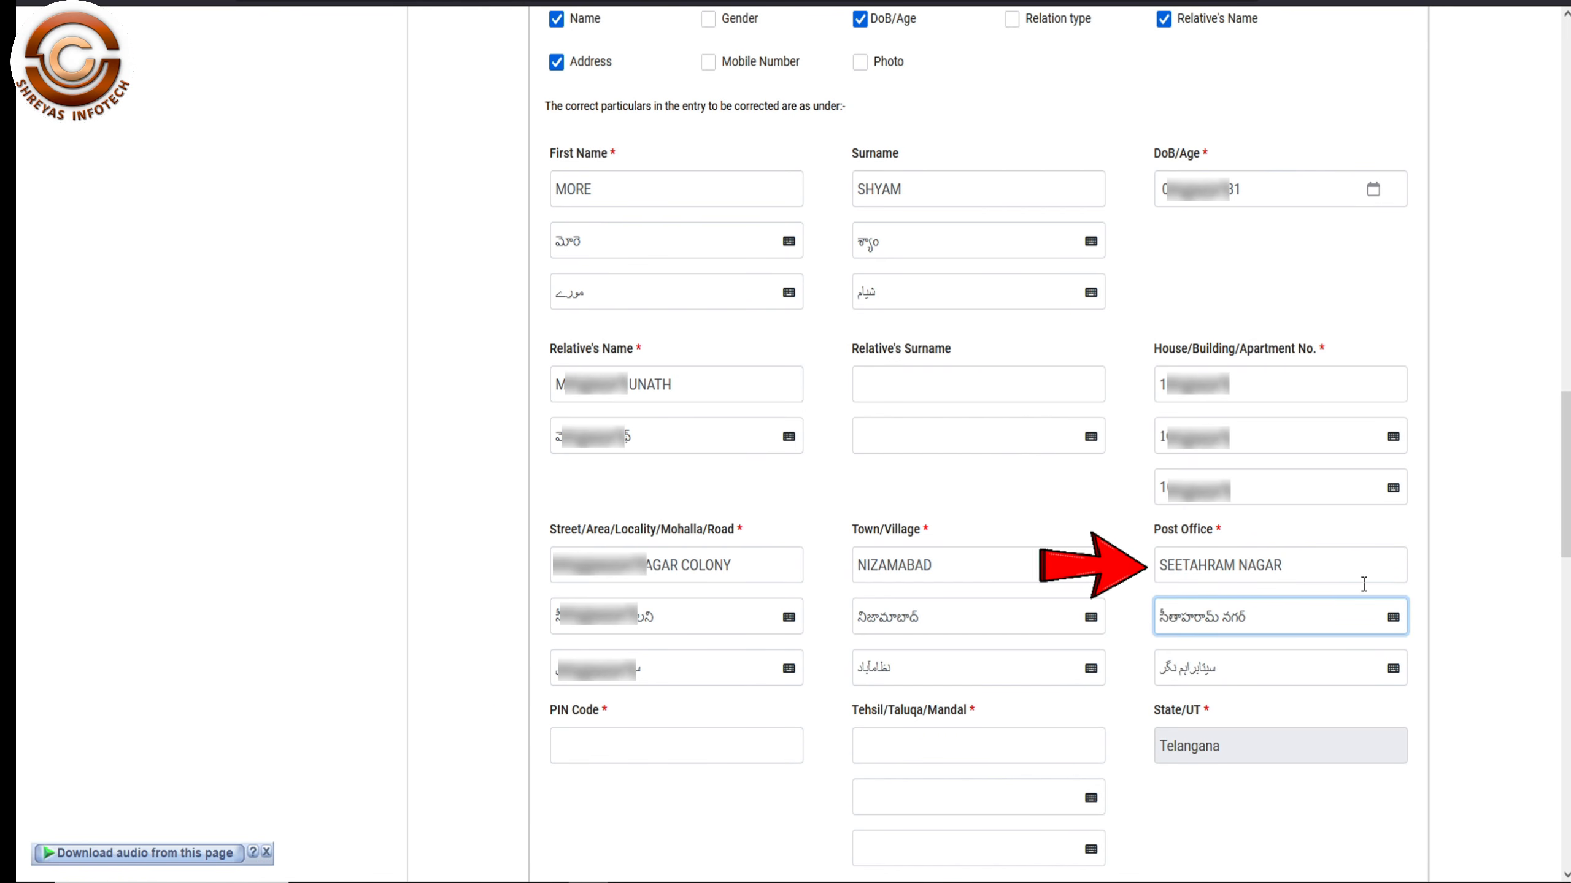
pyautogui.click(610, 746)
pyautogui.write('503001')
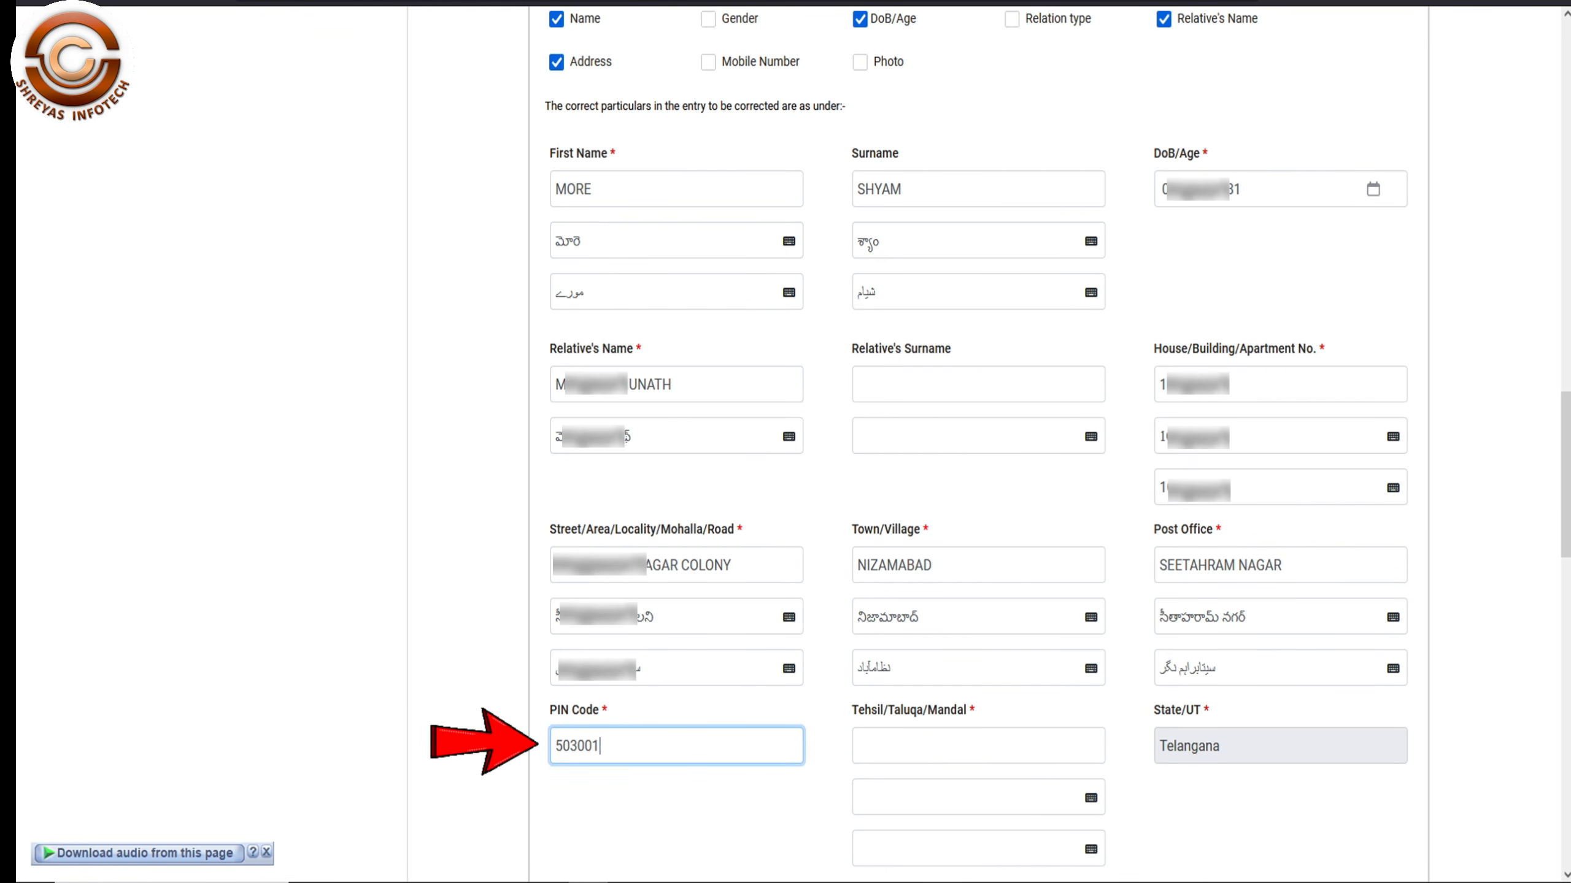
pyautogui.click(919, 753)
pyautogui.write('NIZAMABAD')
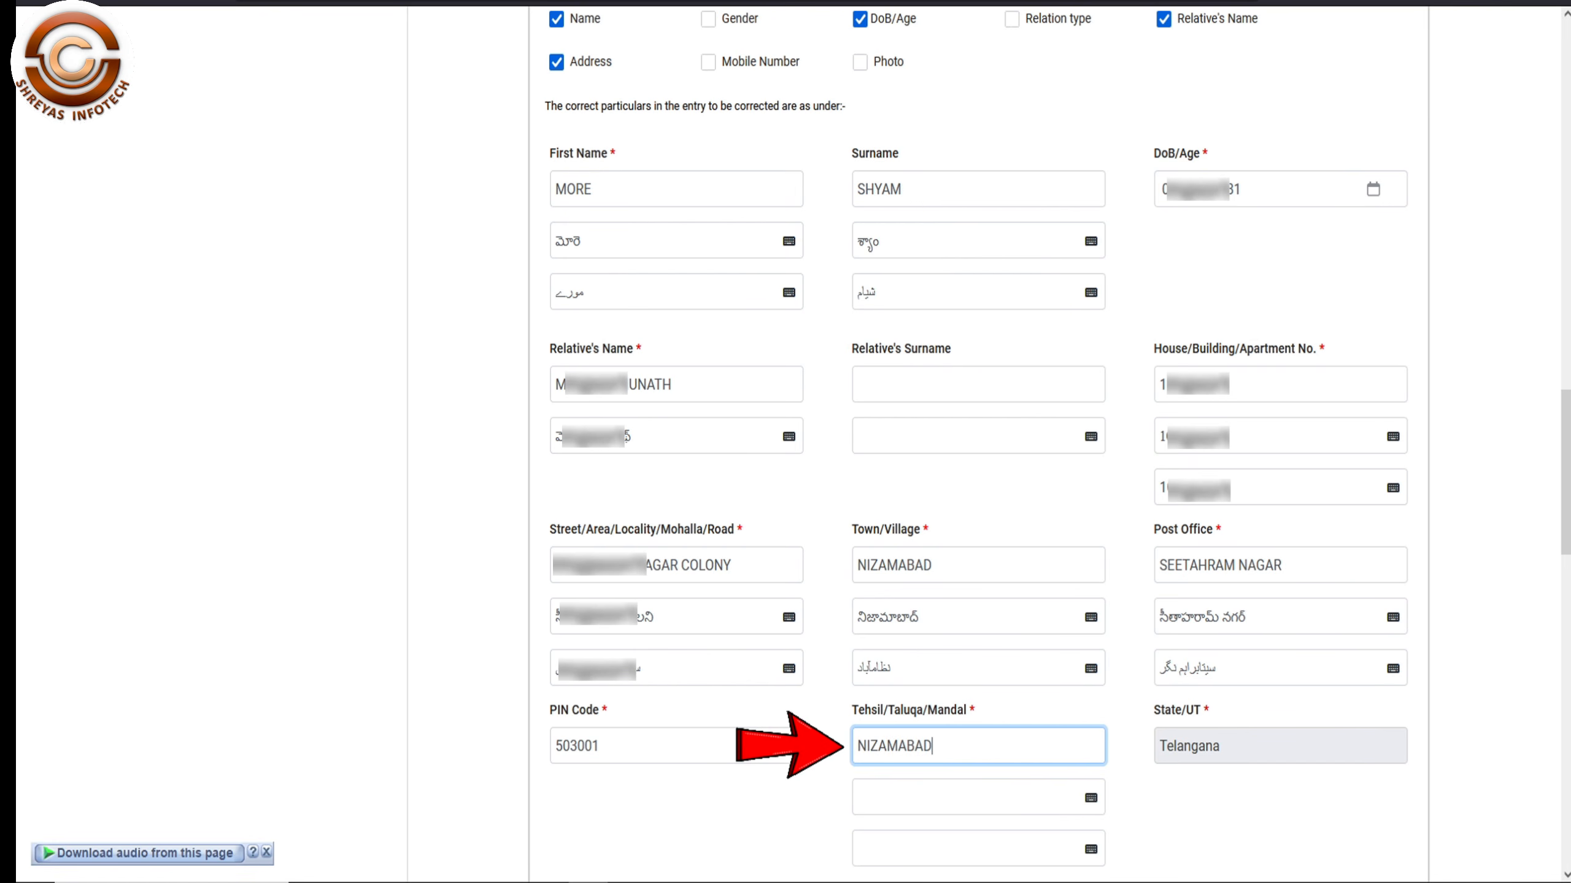
pyautogui.press('Tab')
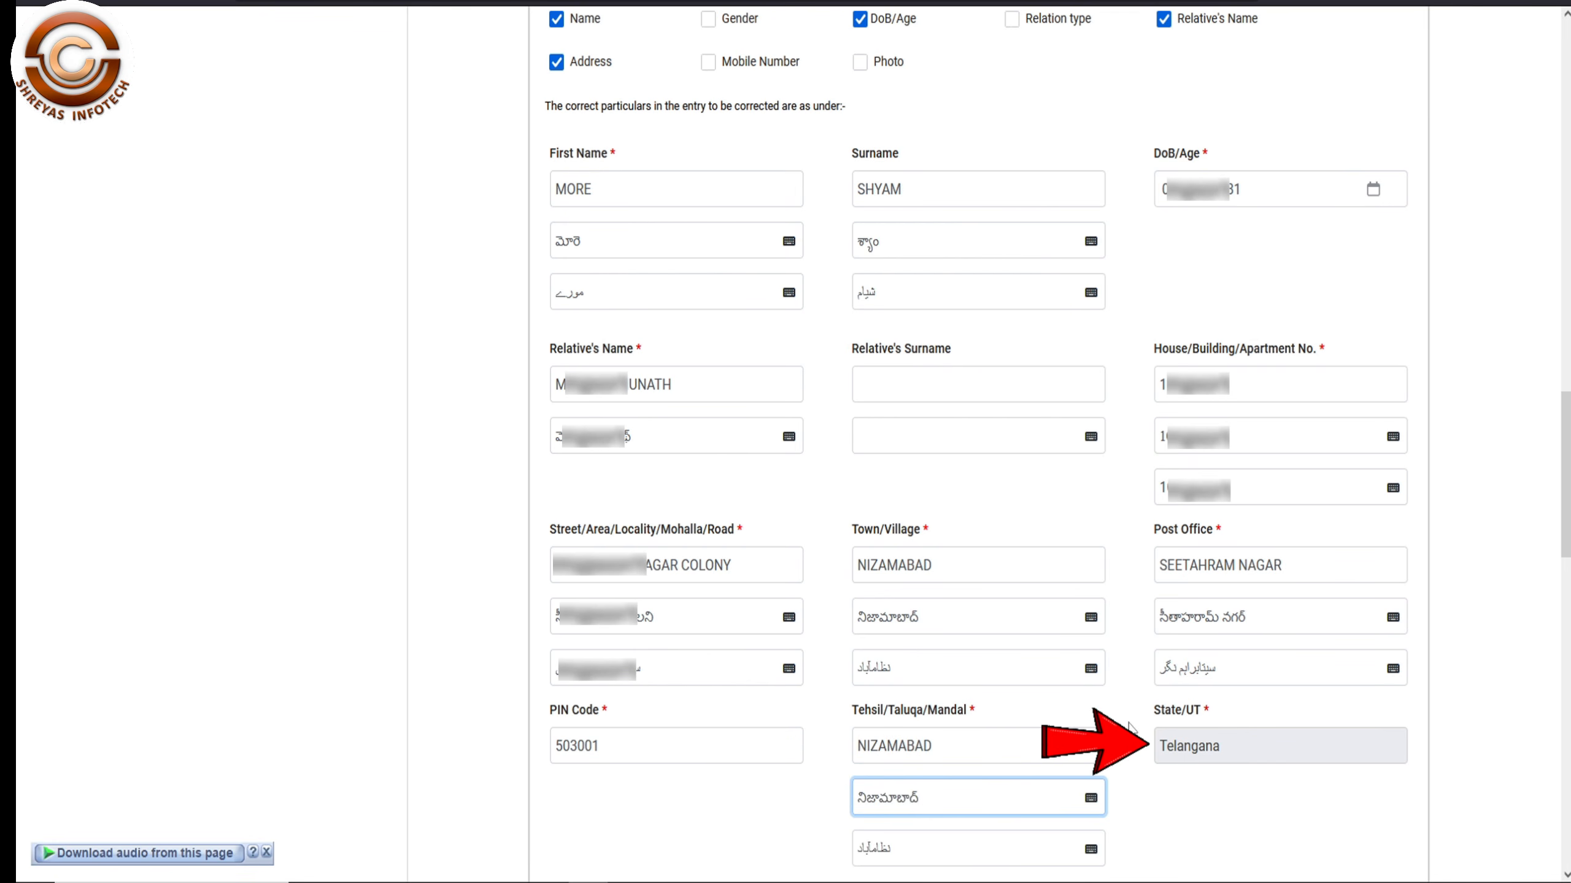
# - Attach the Aadhaar card image as the supporting document for Name
pyautogui.scroll(-10, 886, 783)
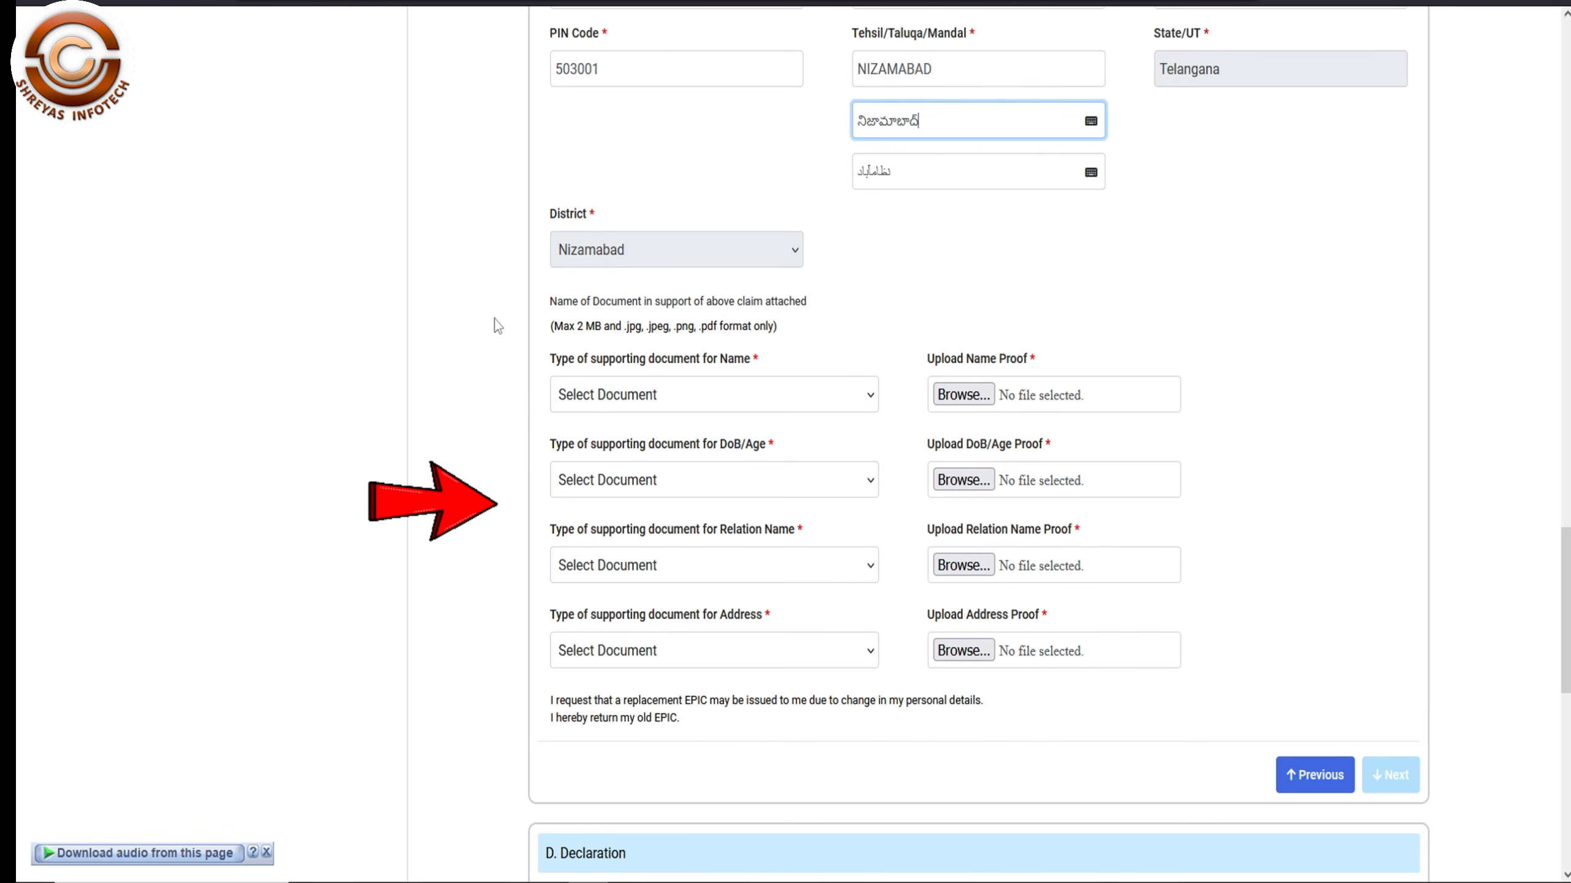
pyautogui.click(744, 402)
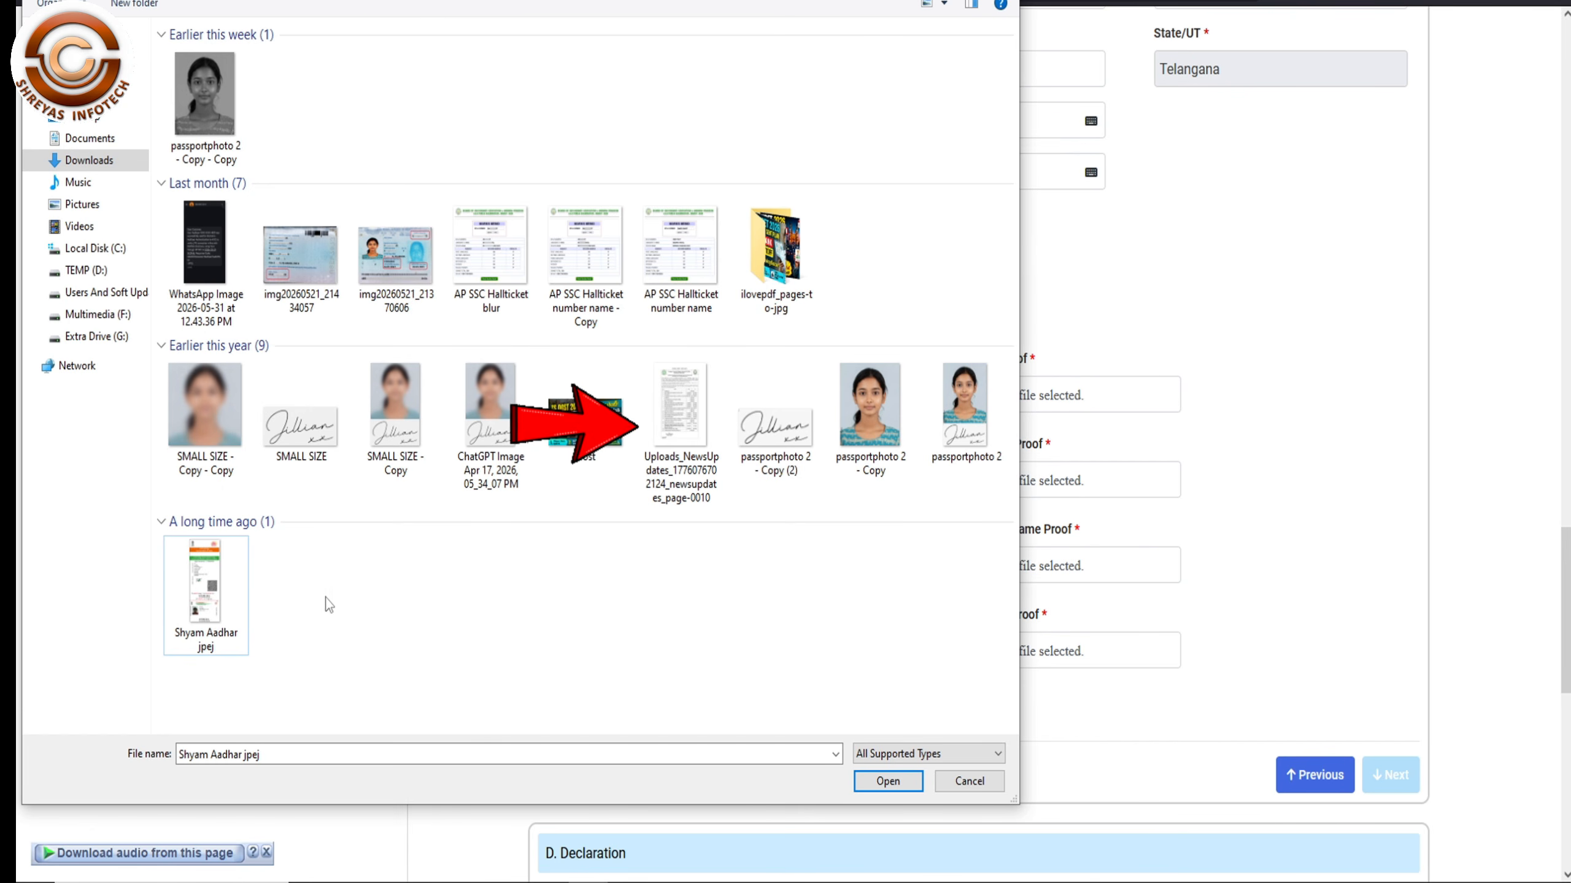
pyautogui.click(236, 578)
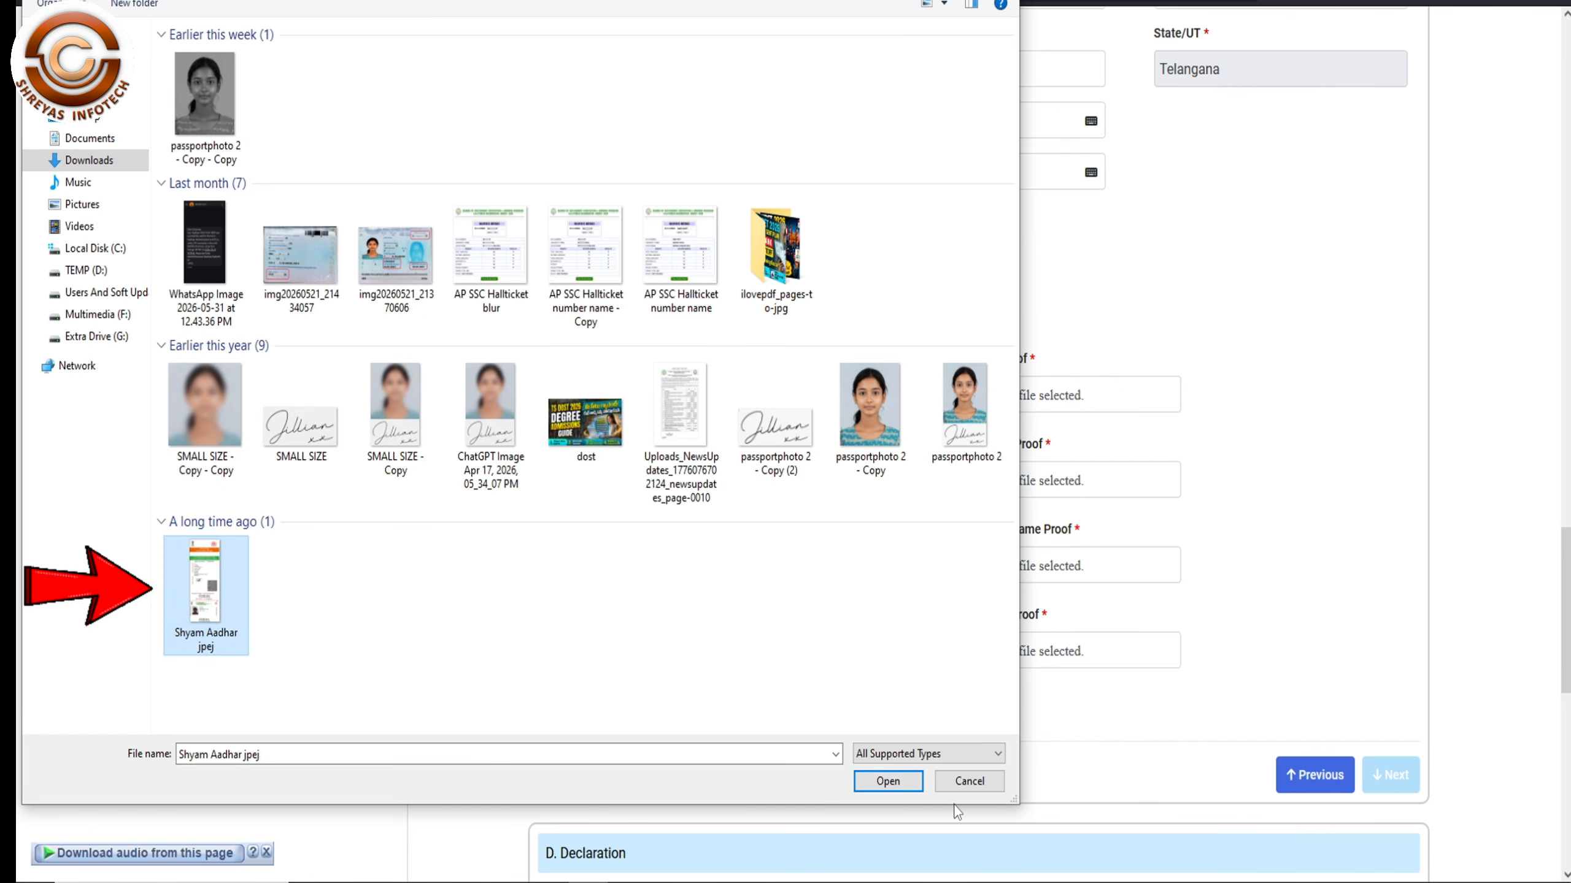
pyautogui.click(906, 782)
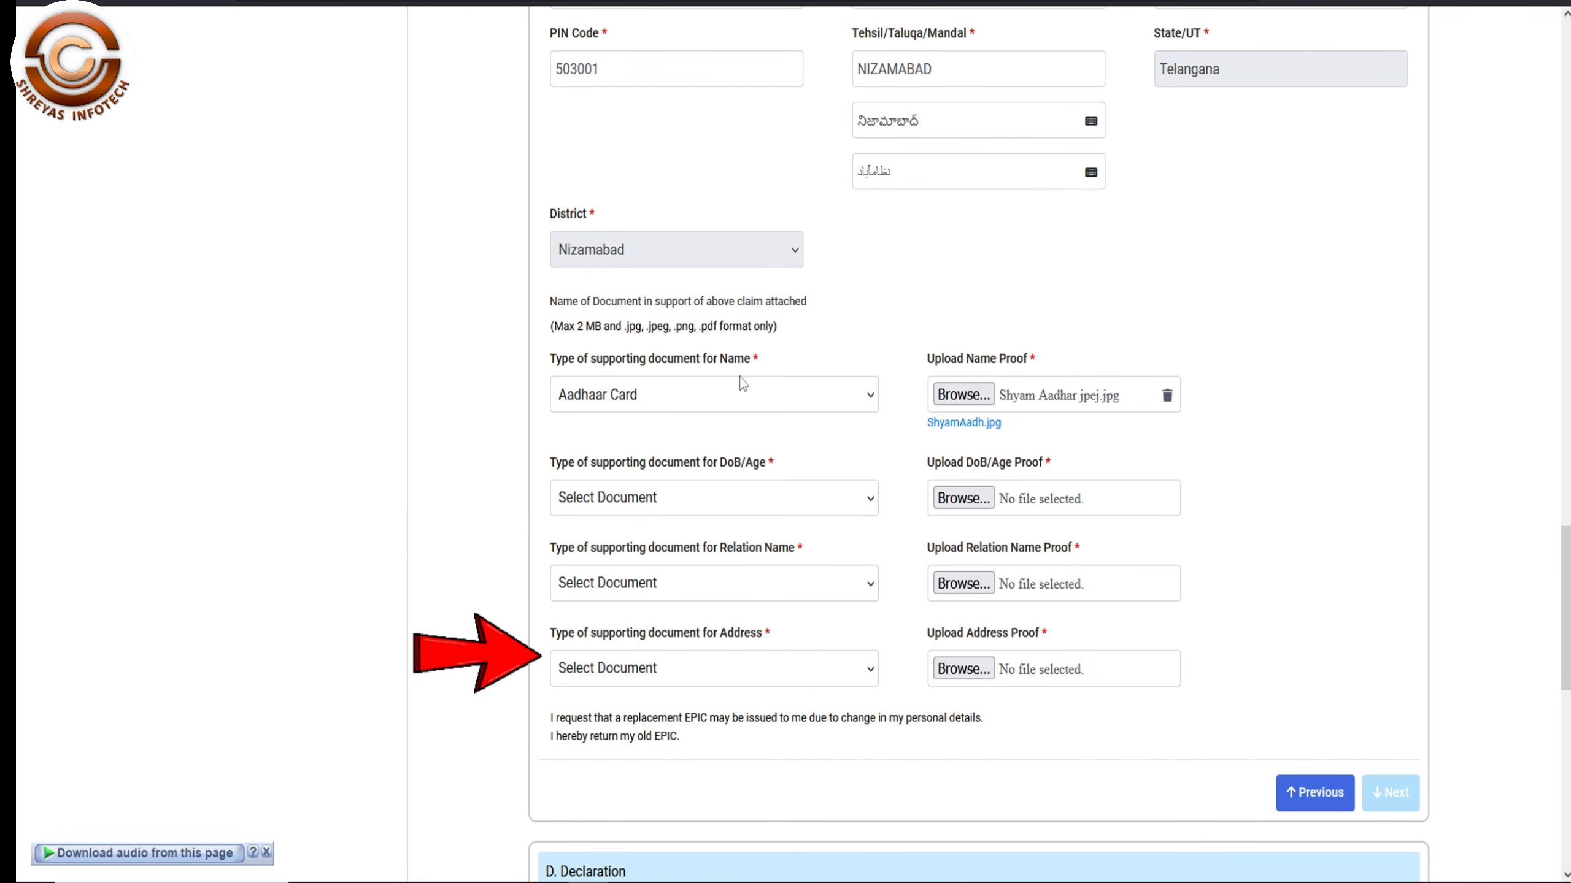
# - Choose Aadhaar Card as the DoB/Age proof and attach the Aadhaar image
pyautogui.click(804, 511)
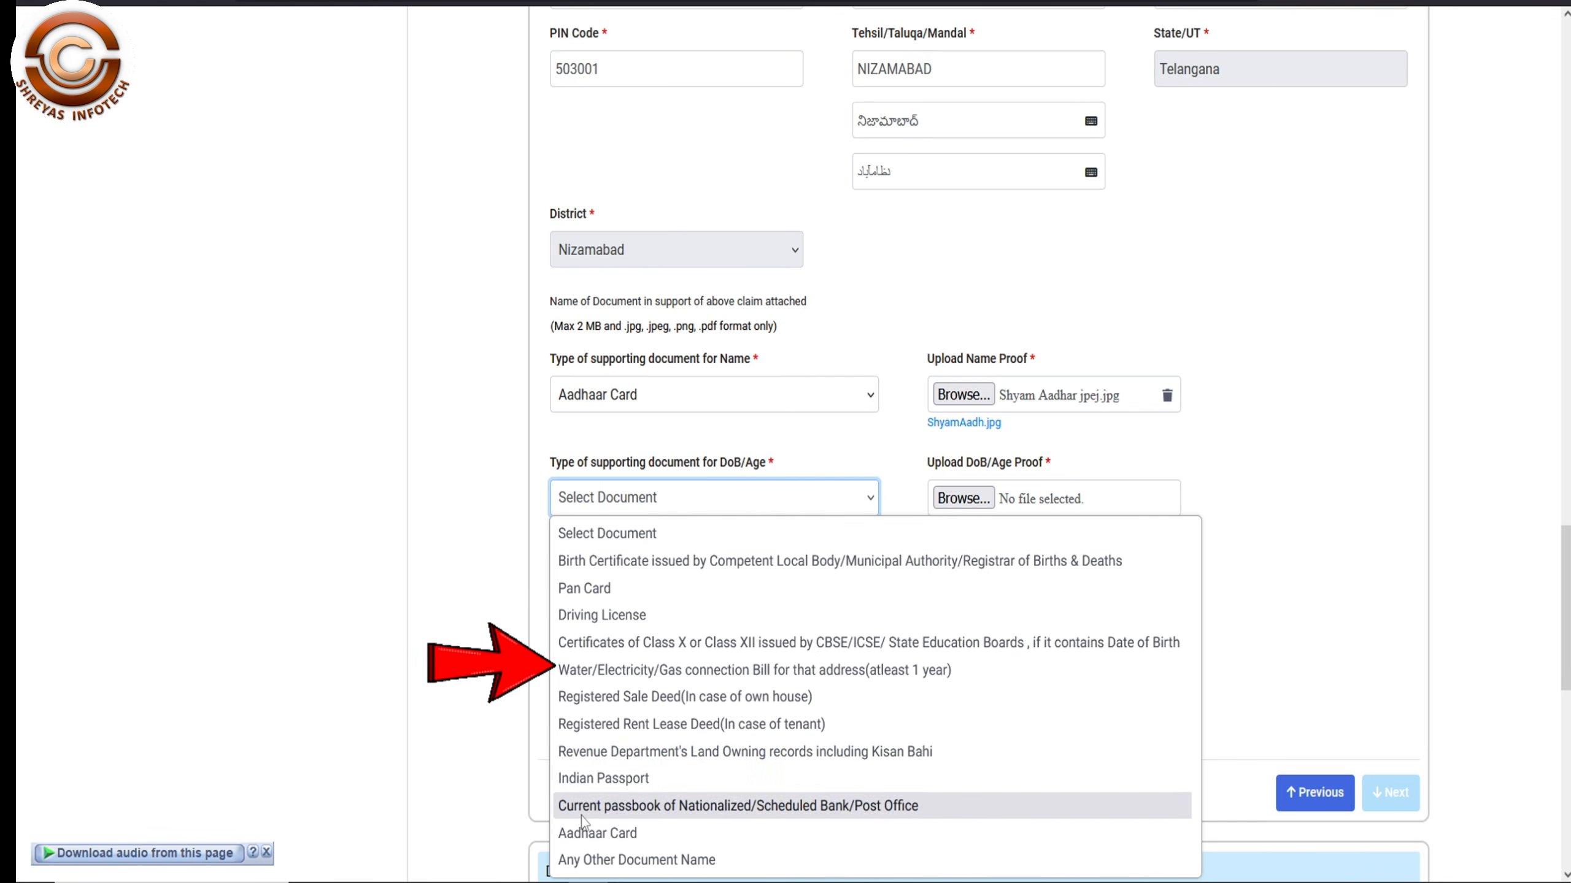
pyautogui.click(618, 833)
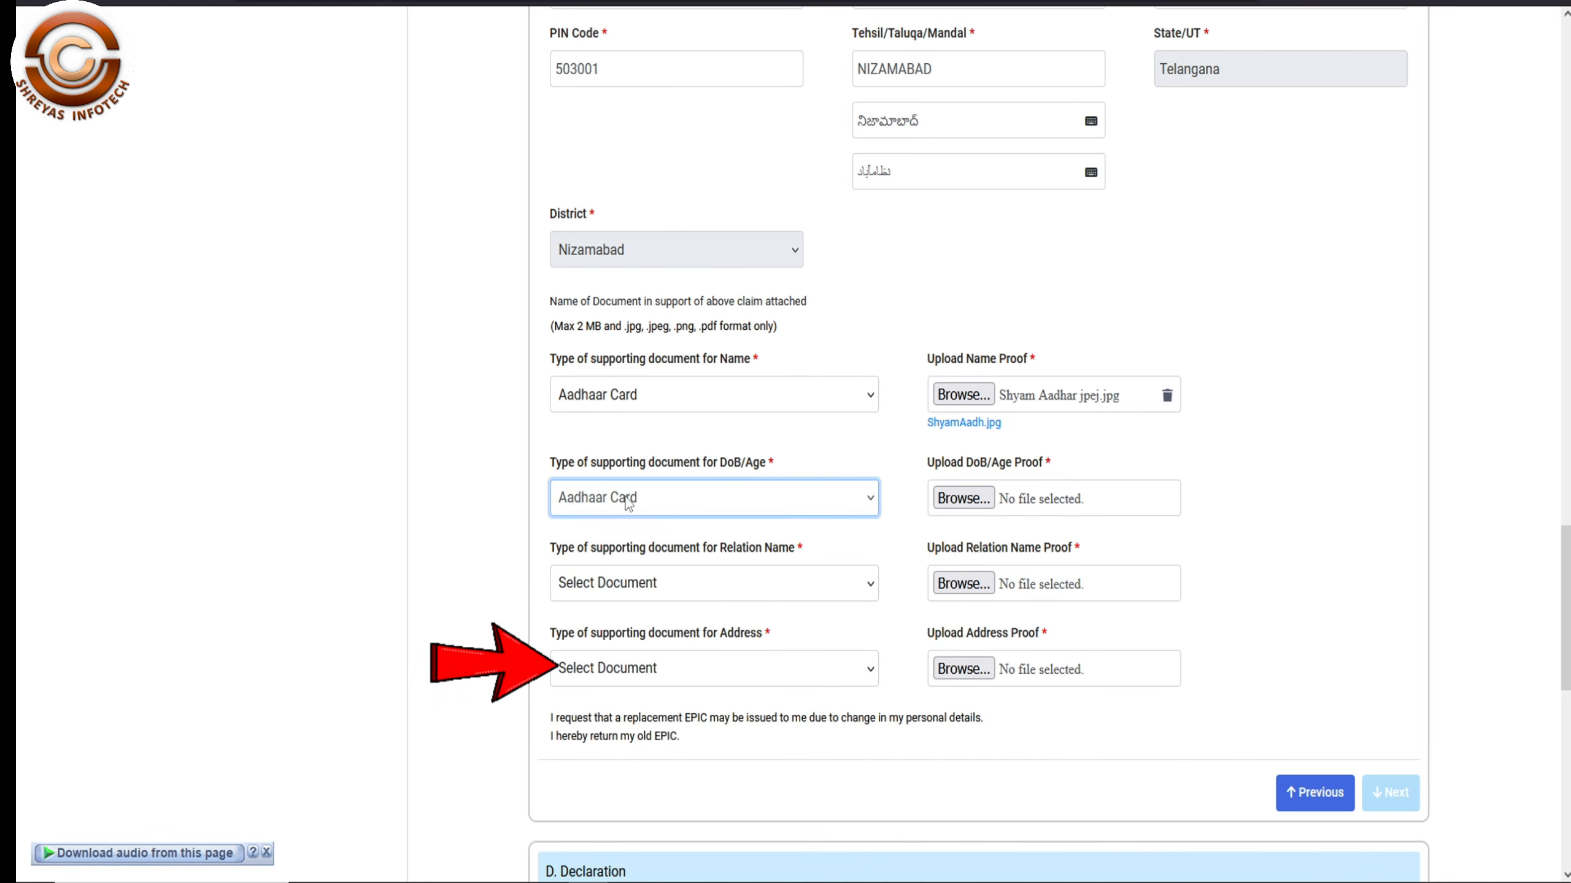
pyautogui.click(963, 498)
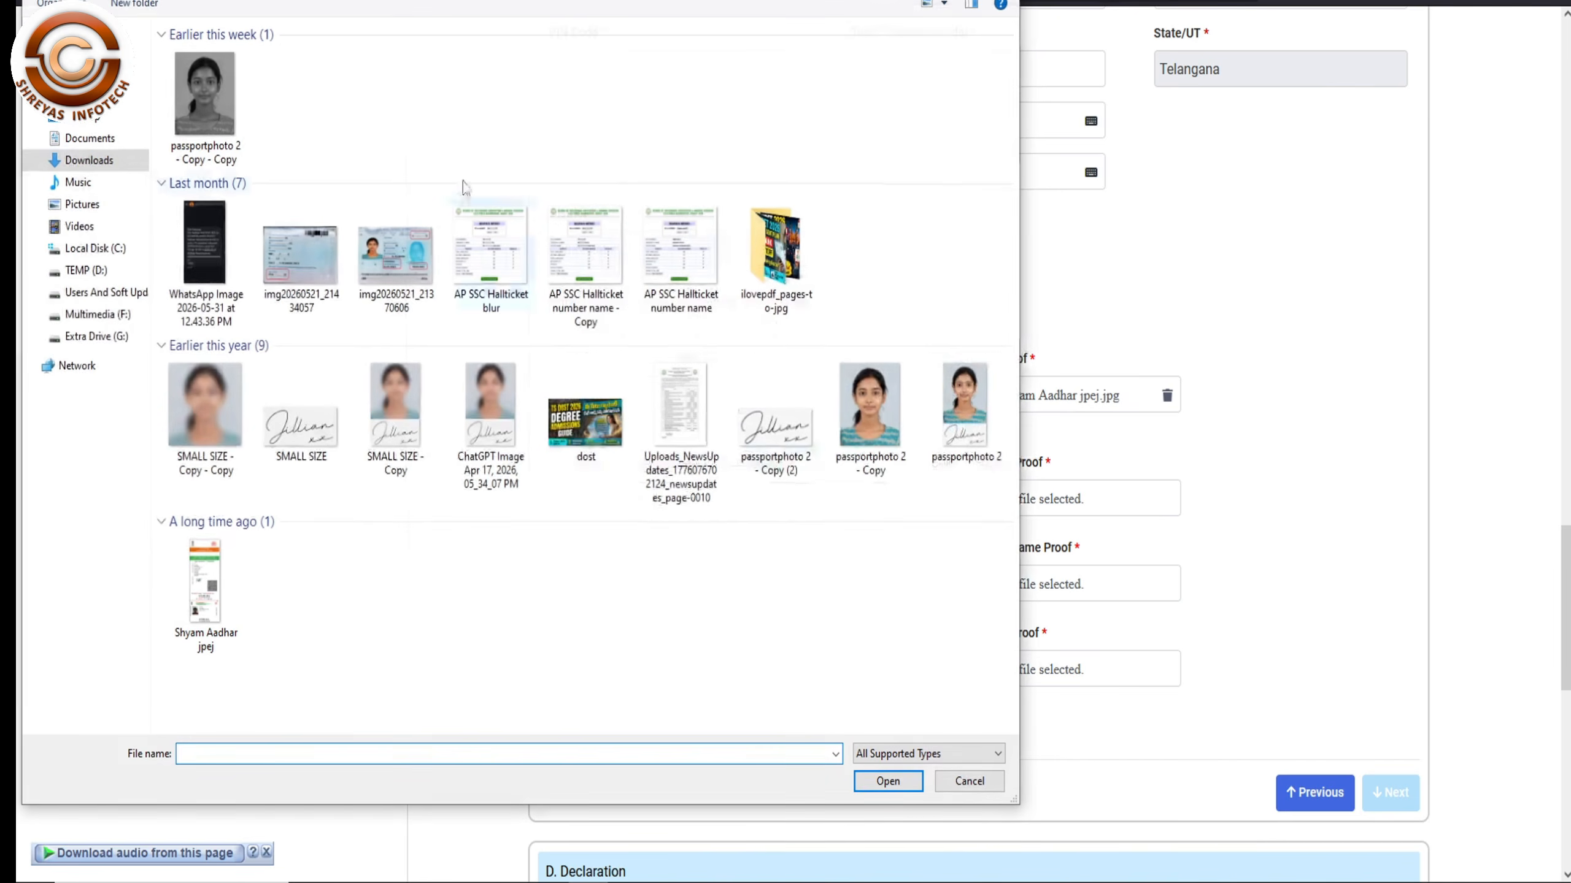
pyautogui.click(223, 578)
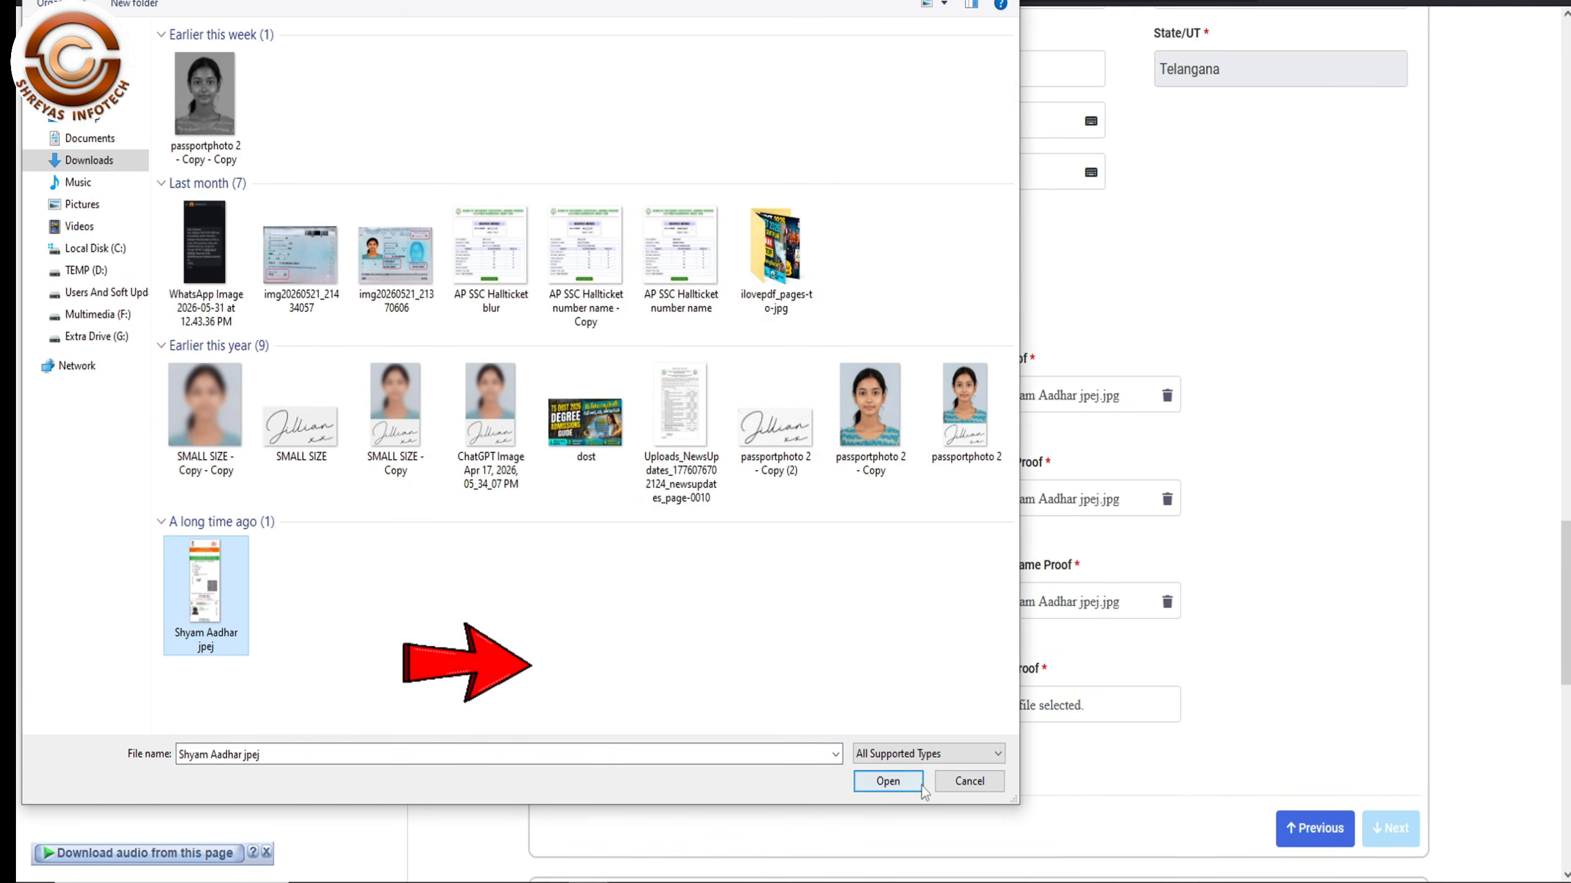
pyautogui.click(878, 786)
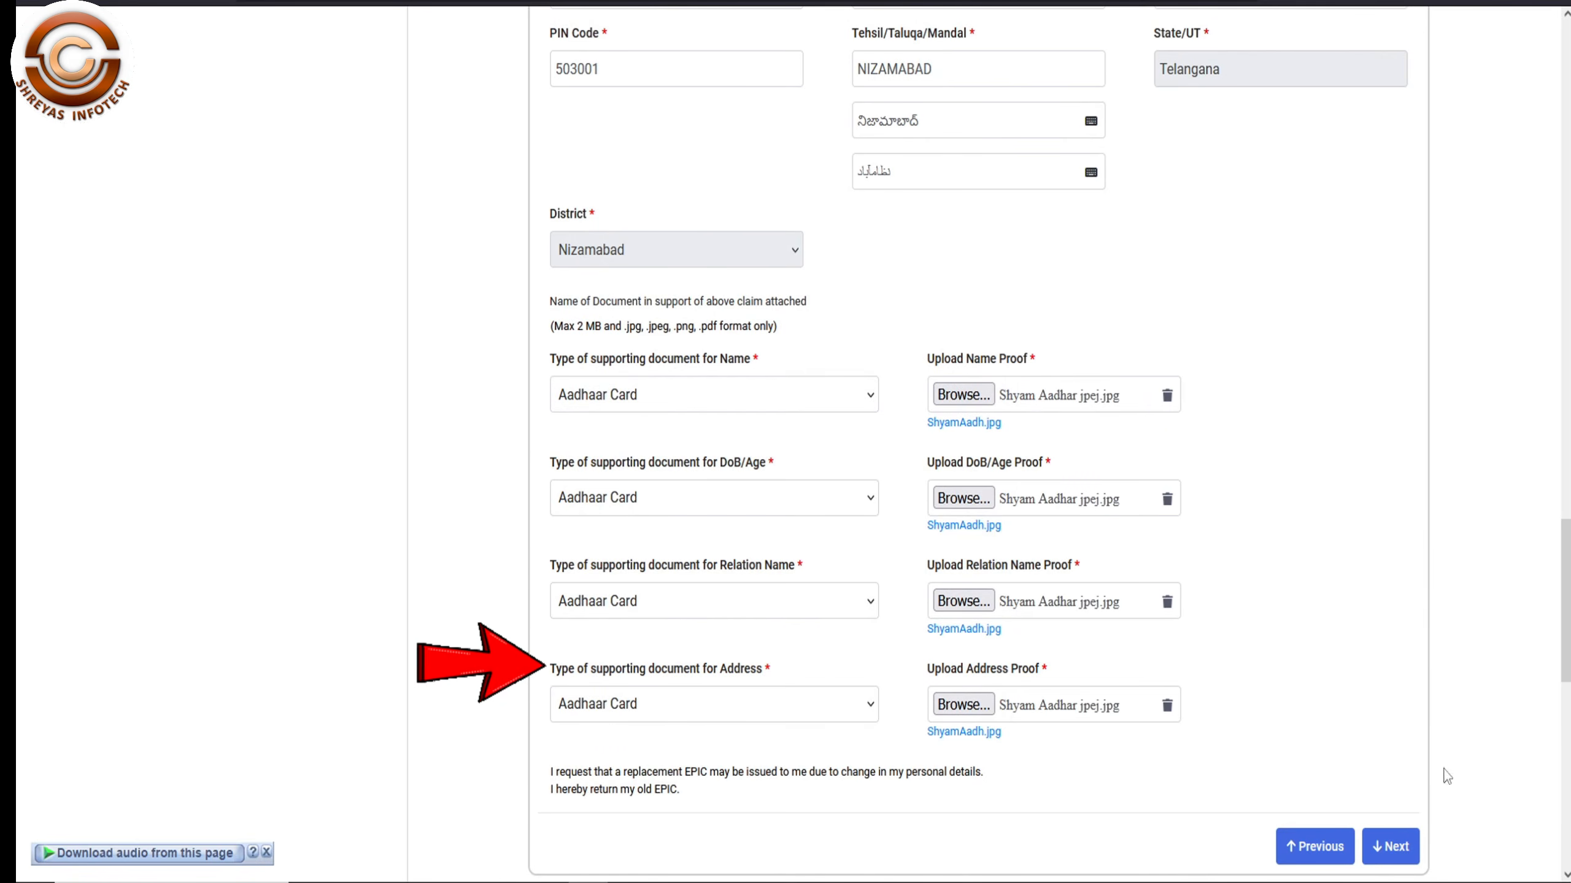
# - Enter NIZAMABAD as the place of declaration
pyautogui.click(1385, 845)
pyautogui.click(893, 234)
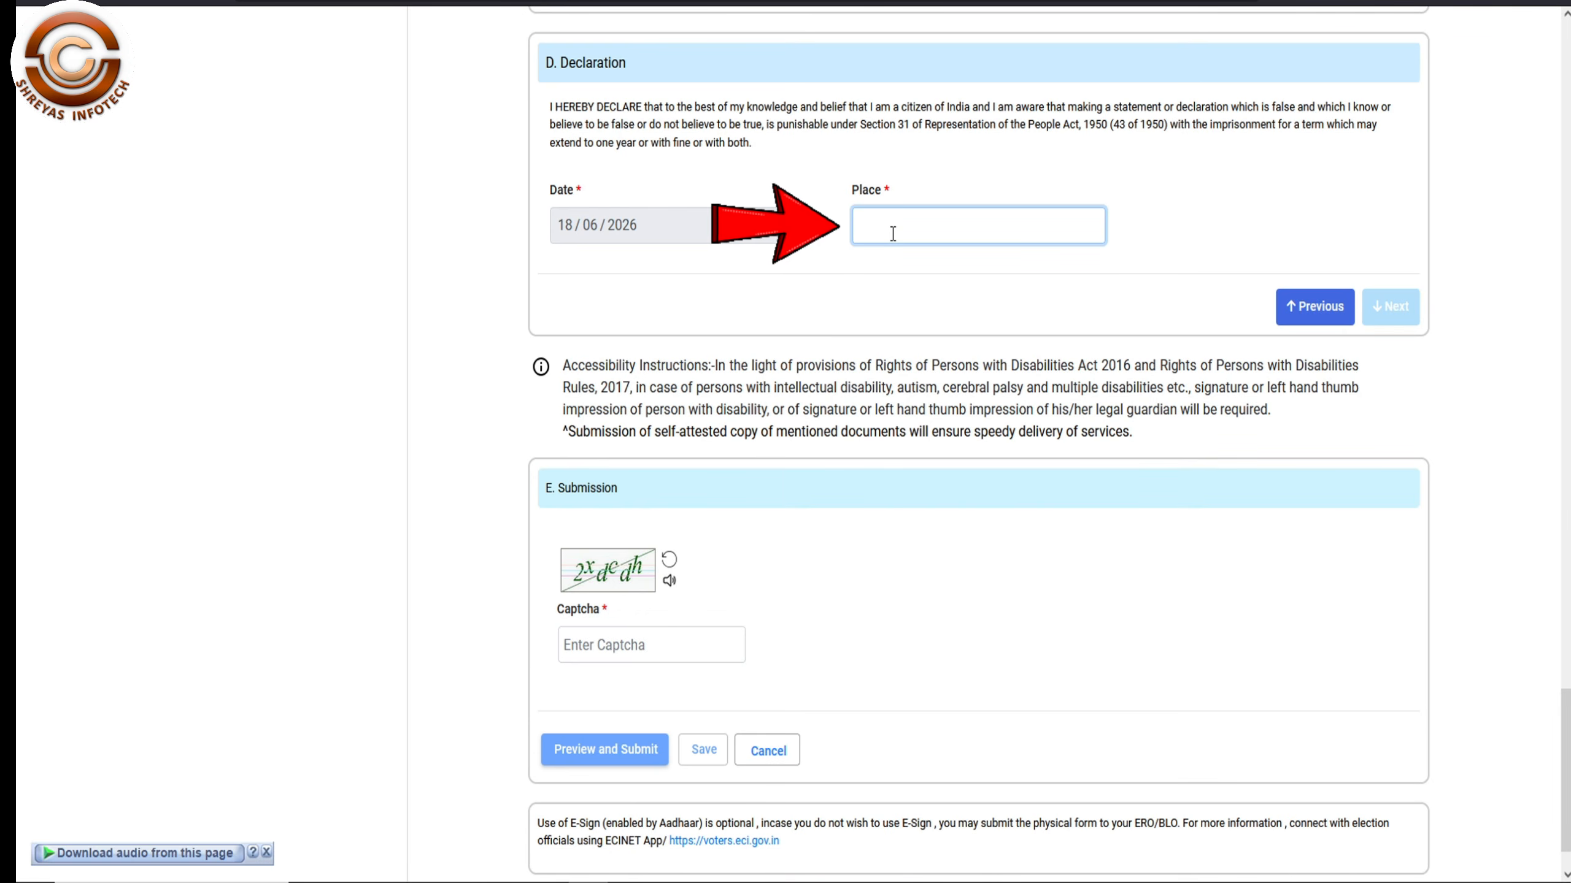
pyautogui.write('NIZAMABAD')
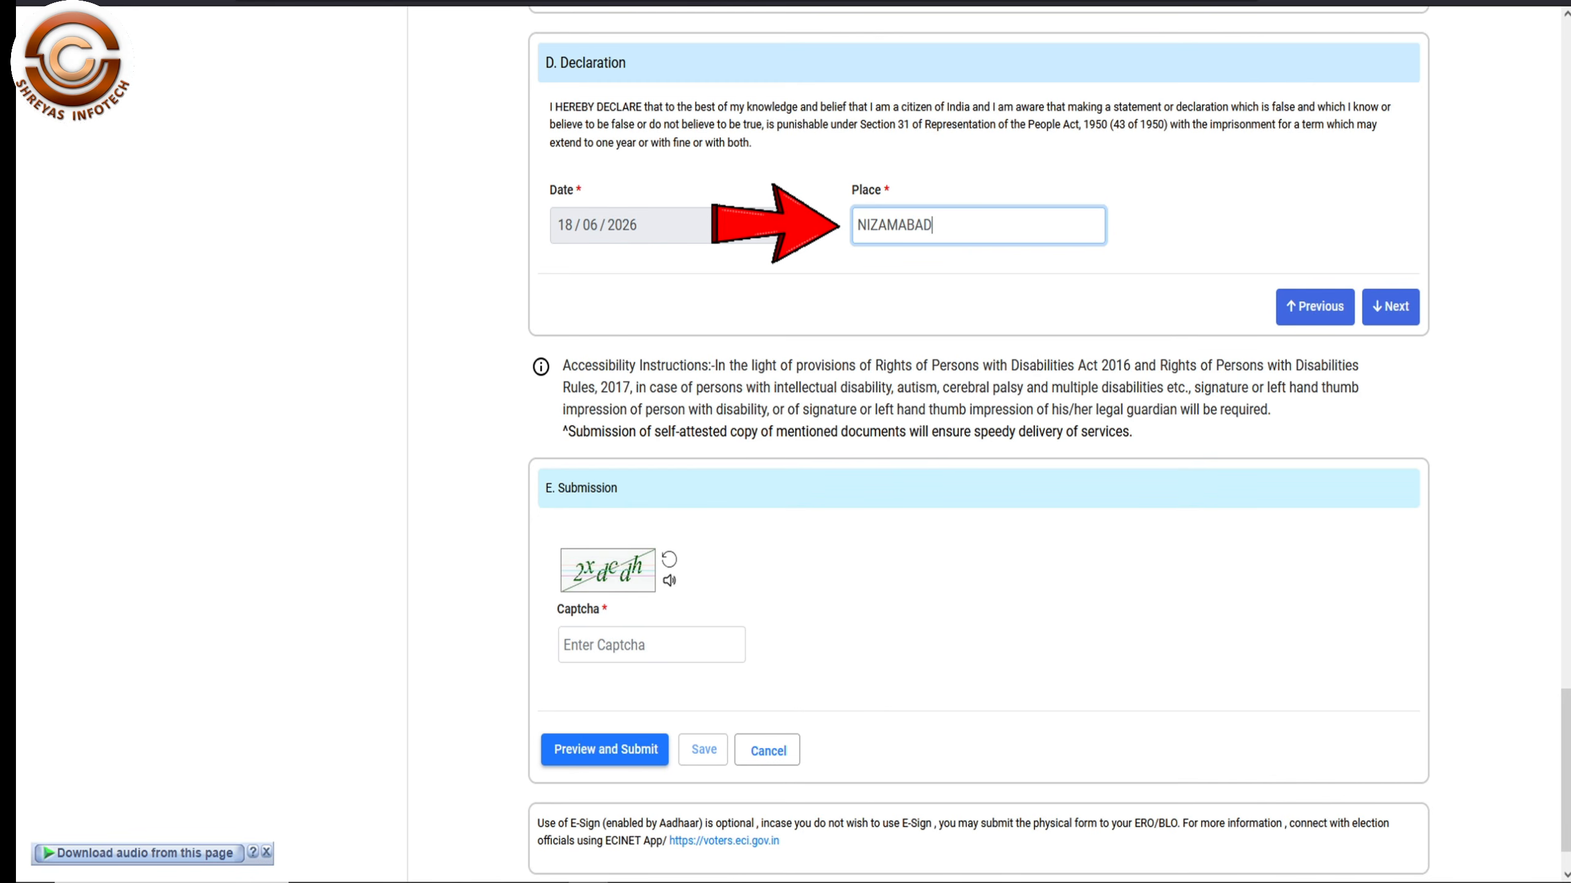
# - Fill in the captcha and preview the completed Form 8
pyautogui.click(1392, 309)
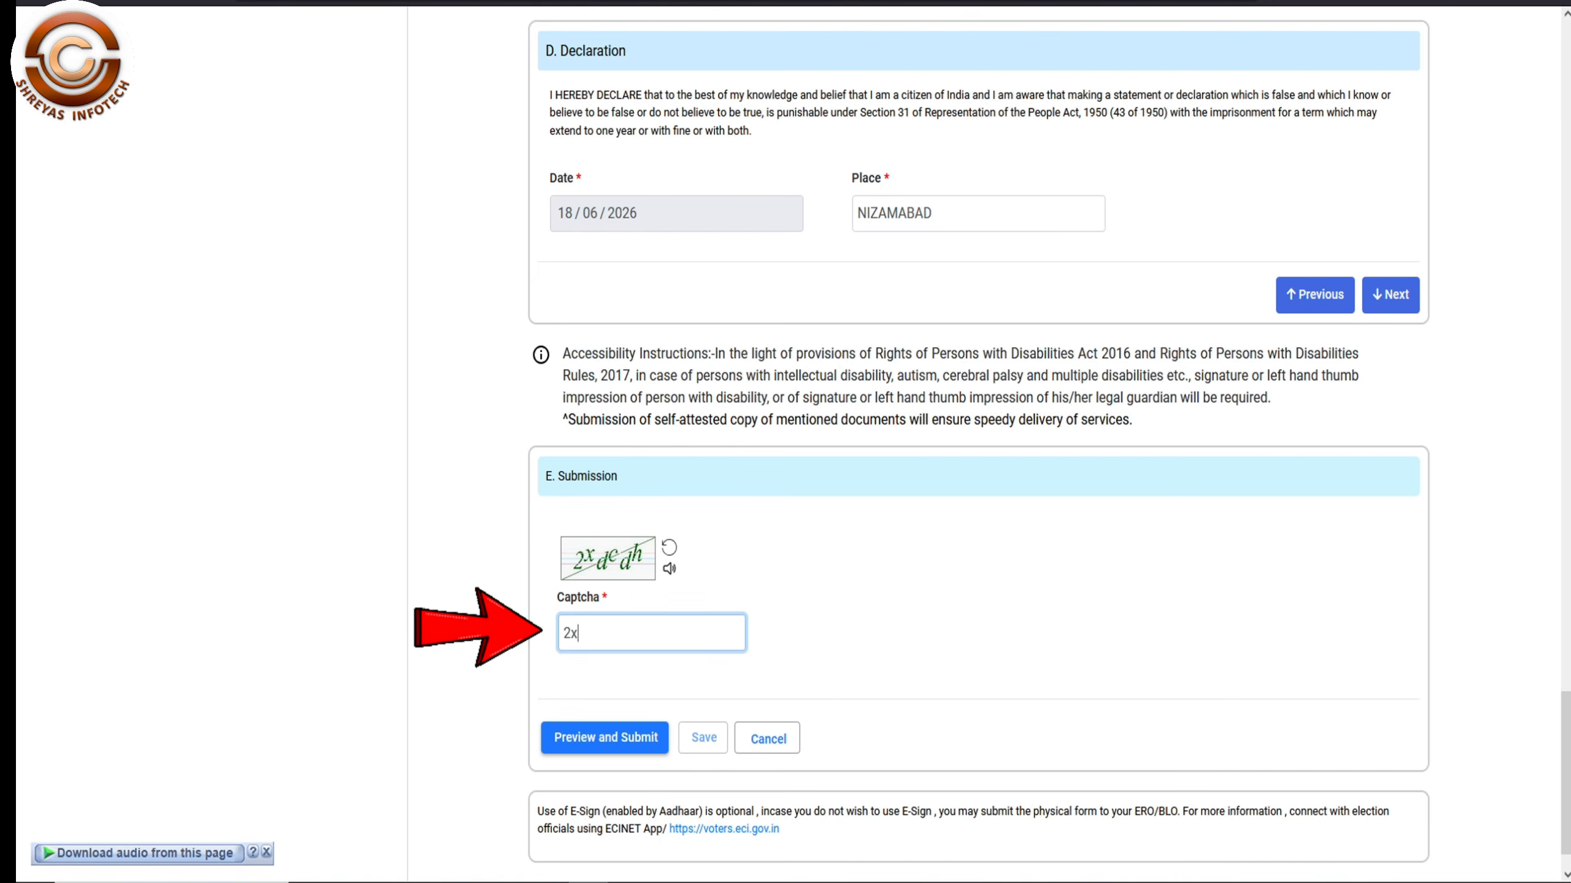
pyautogui.write('d')
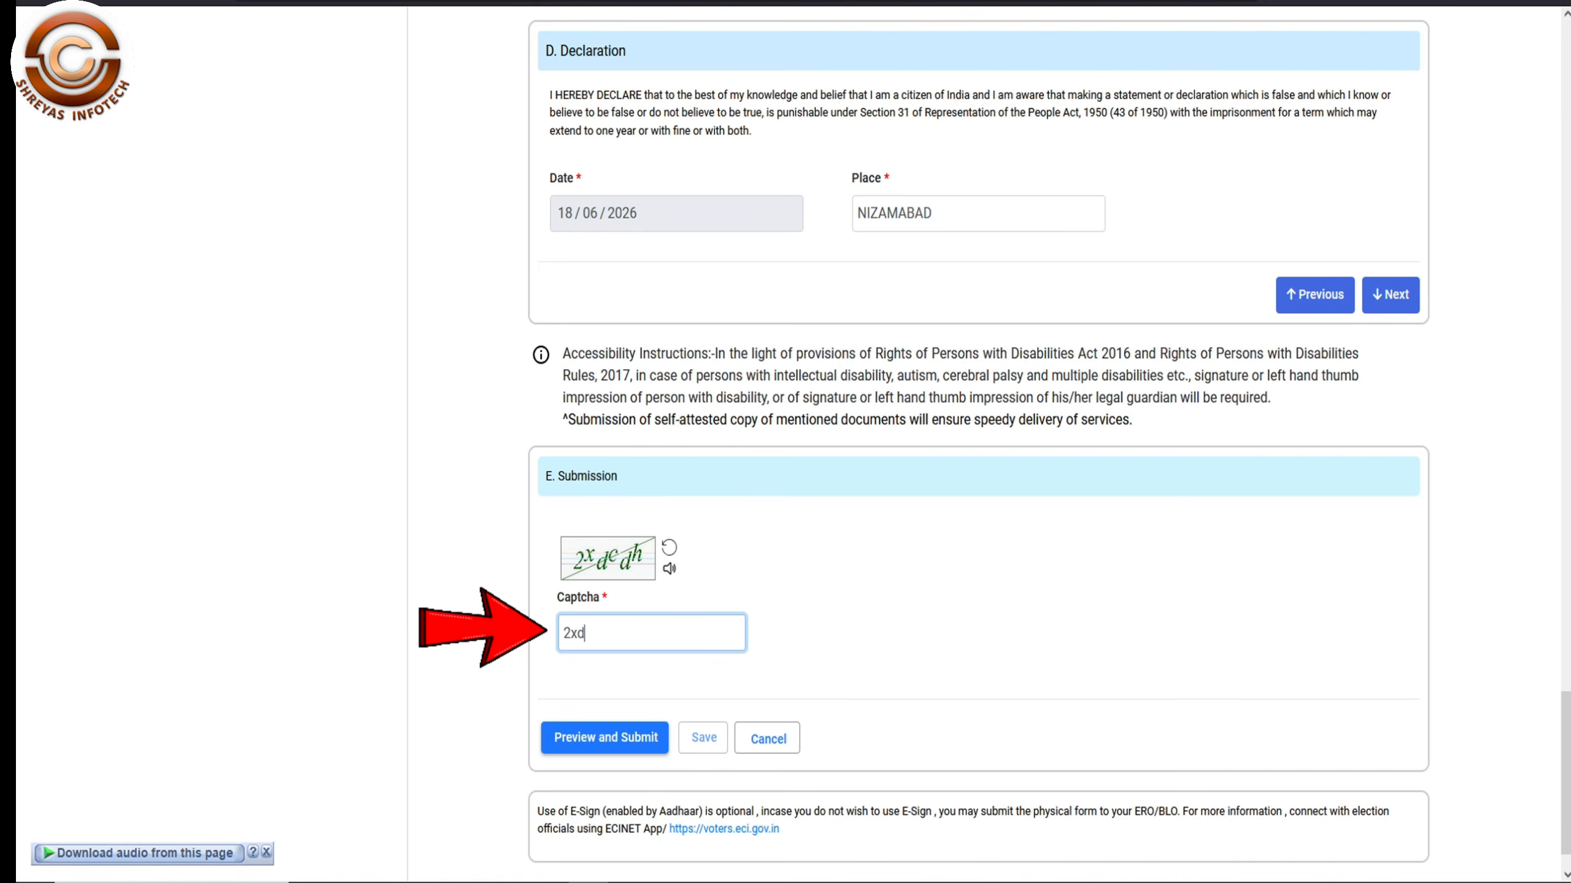
pyautogui.write('cdh')
pyautogui.click(595, 730)
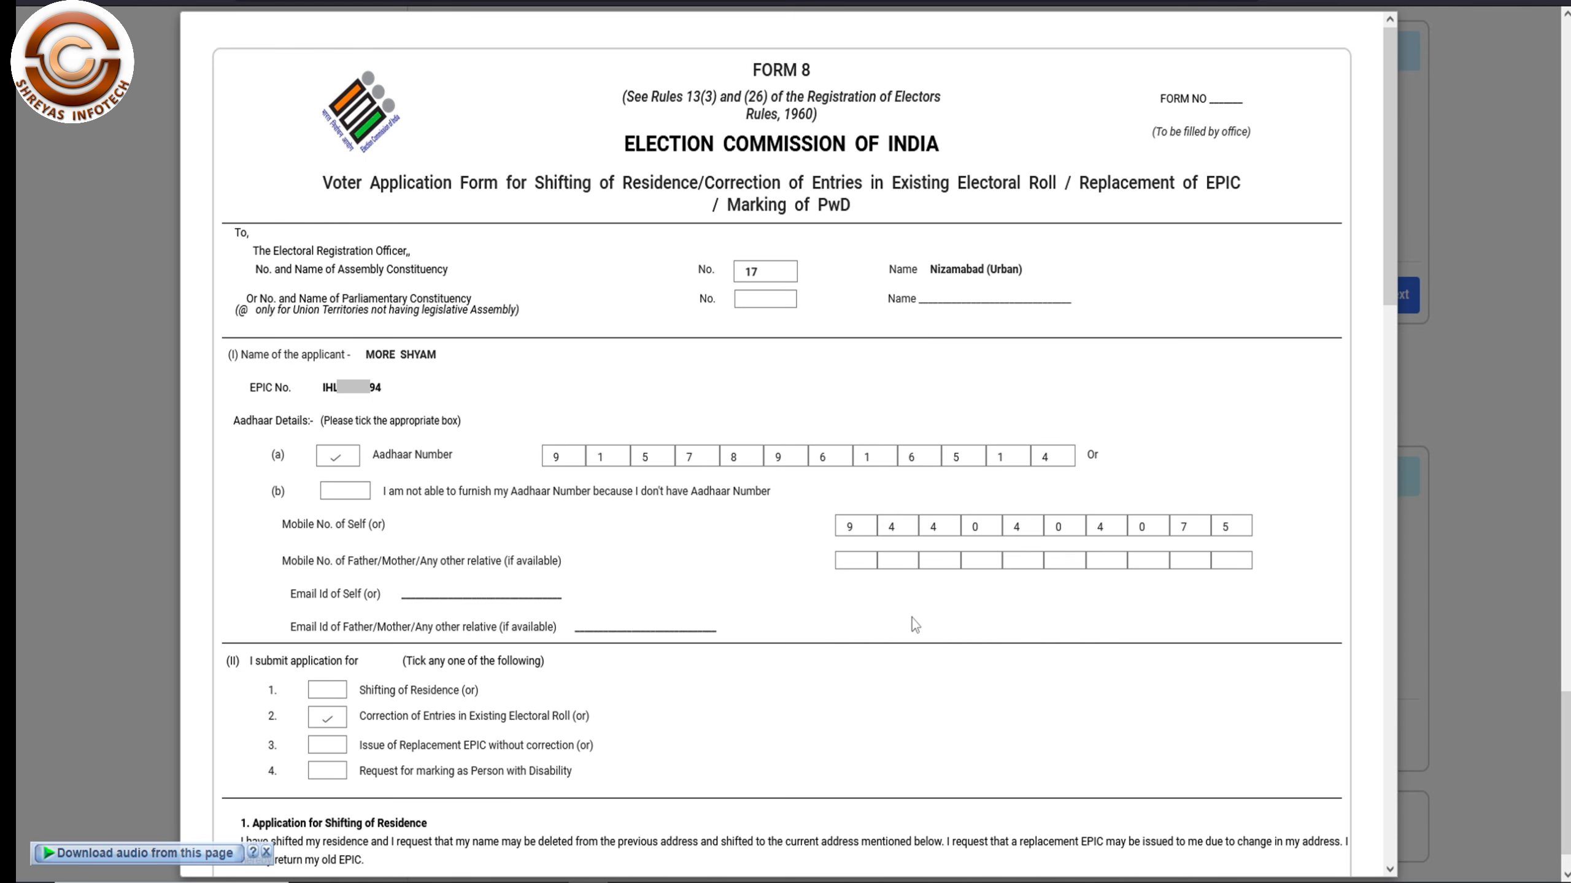
# - Scroll the Form 8 preview down to the declaration and choose eSign & Submit
pyautogui.scroll(-15, 915, 625)
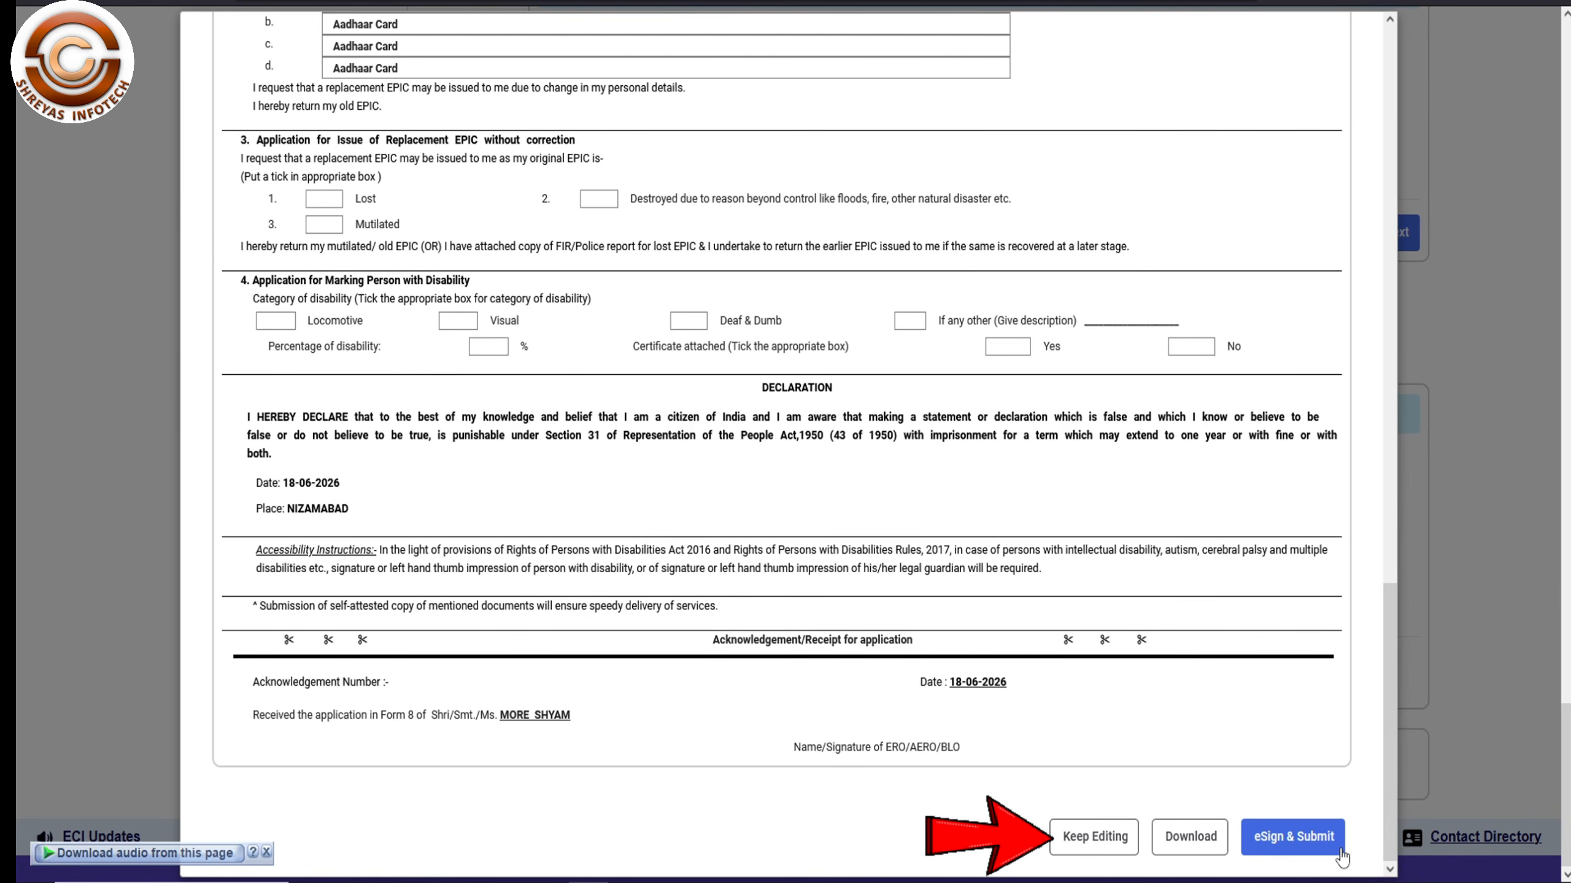
pyautogui.click(1274, 852)
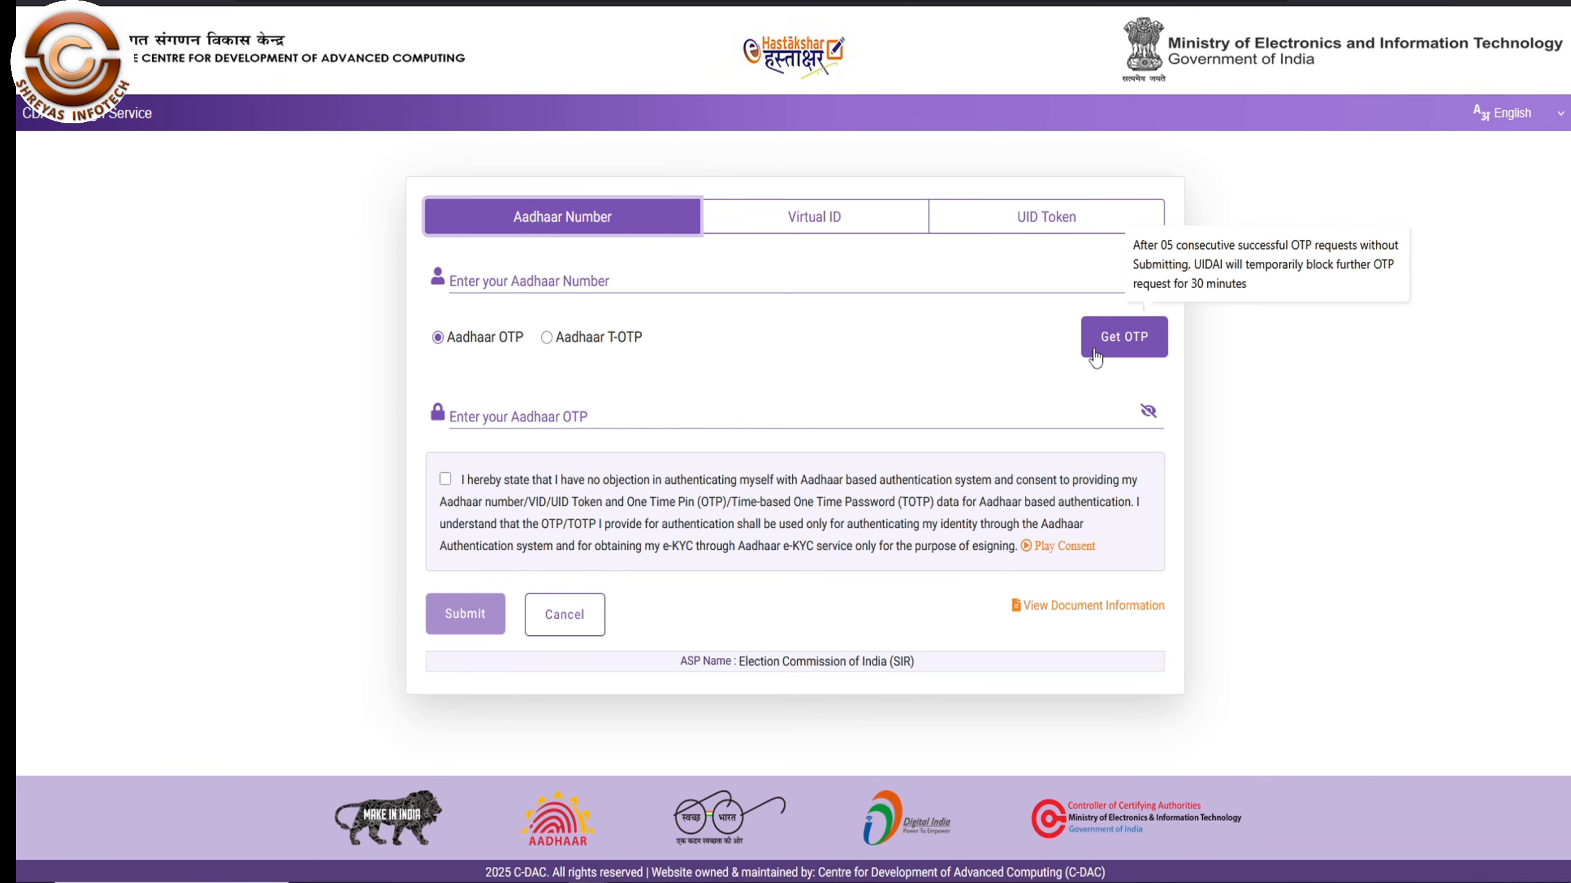
# - Enter the Aadhaar number, request an OTP, enter the received OTP and submit to eSign
pyautogui.click(614, 282)
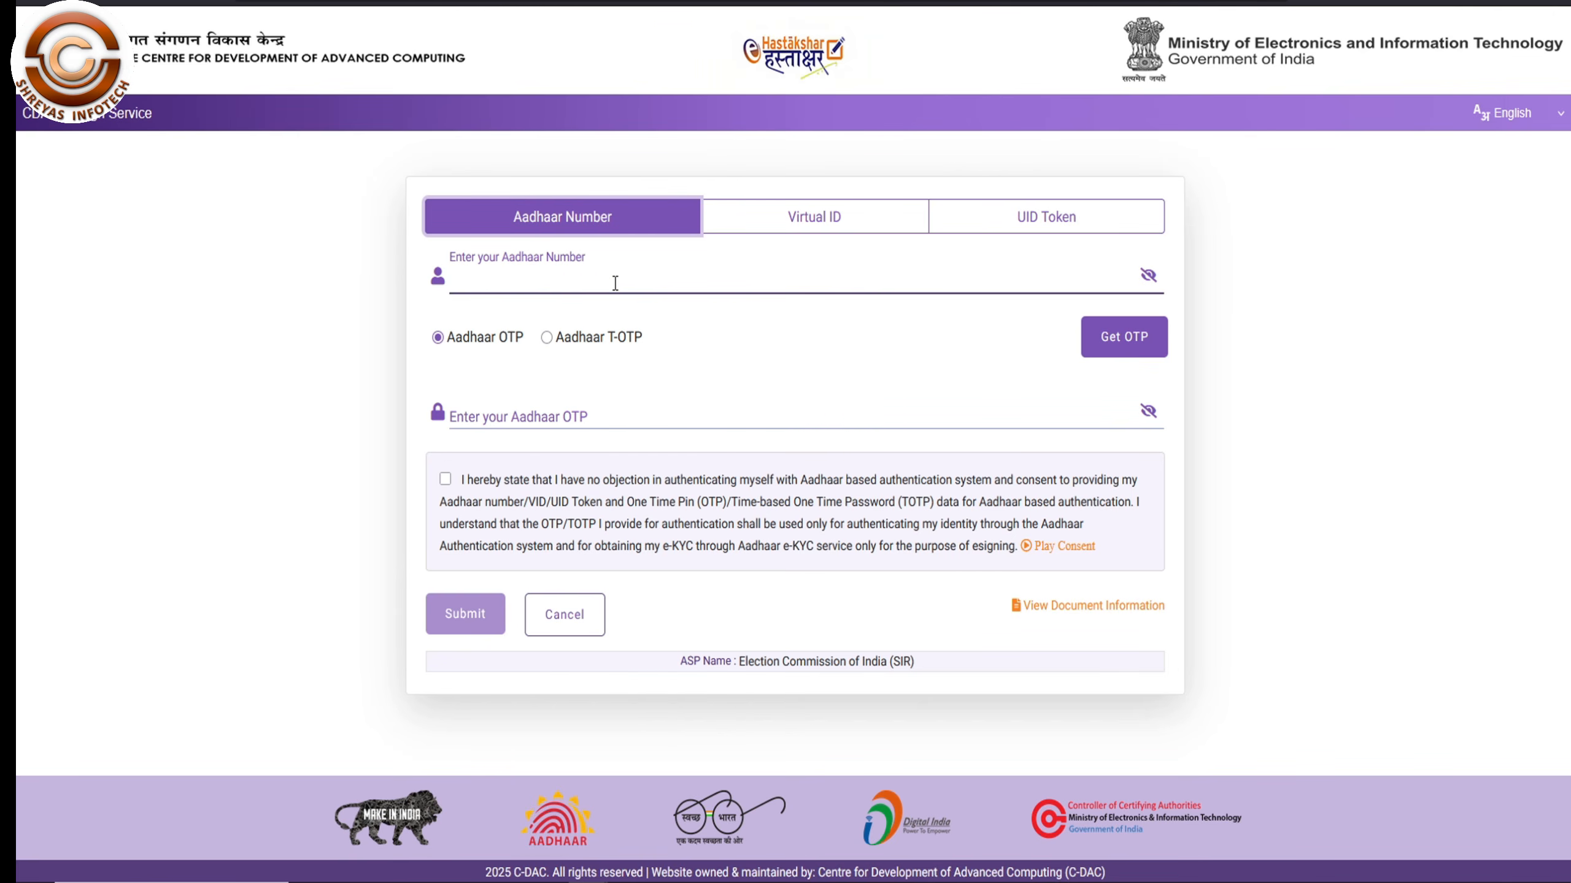
pyautogui.write('••••••••')
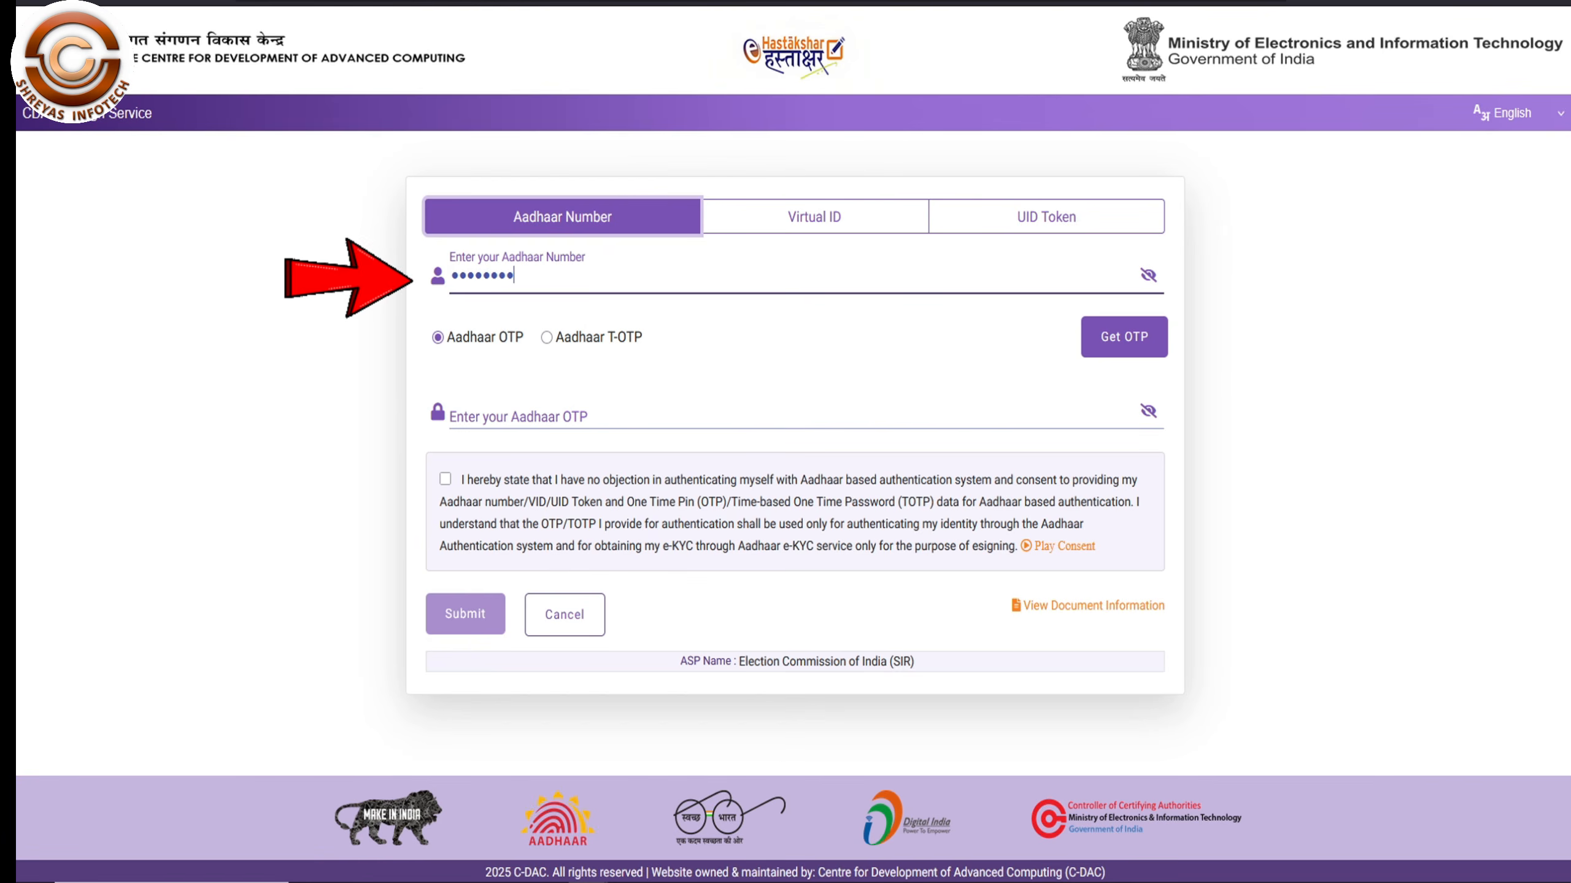
pyautogui.write('••')
pyautogui.click(1113, 344)
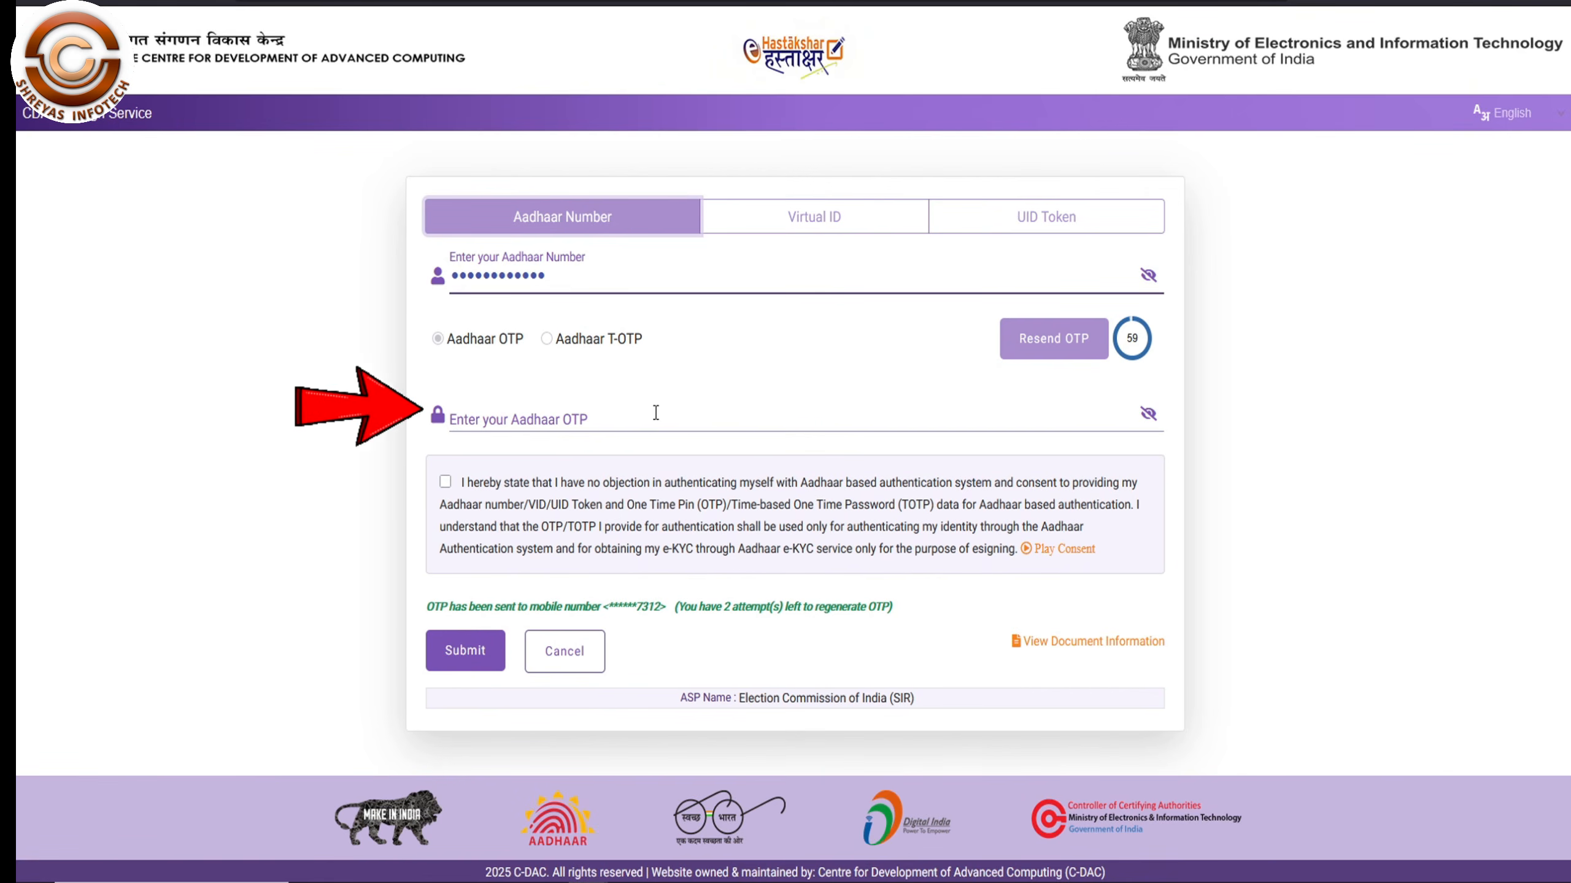
pyautogui.click(704, 414)
pyautogui.write('••••••')
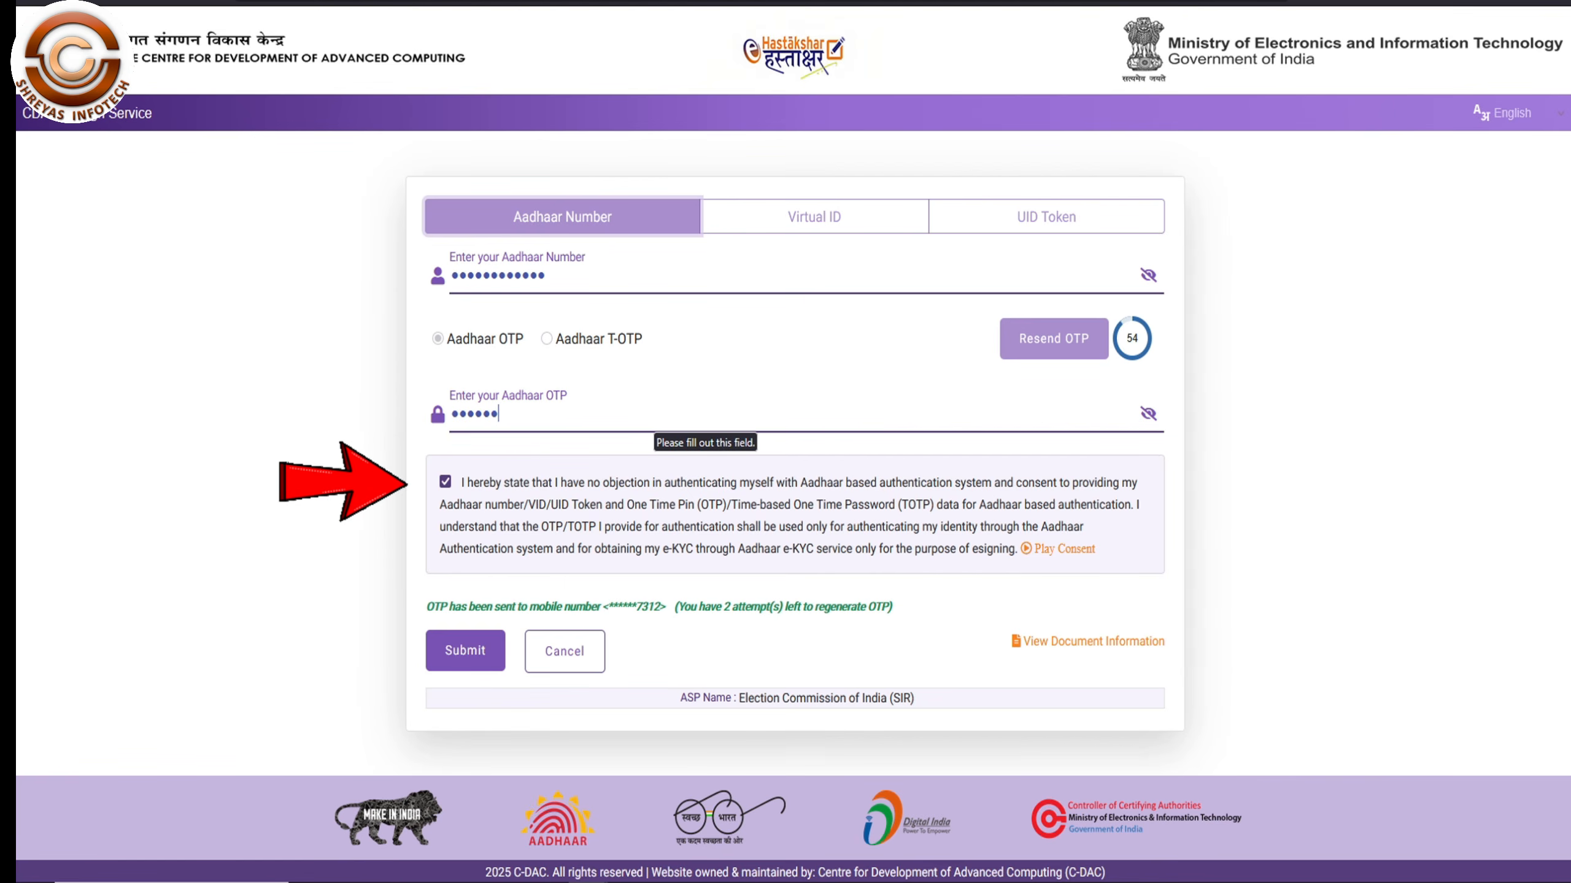
pyautogui.click(461, 653)
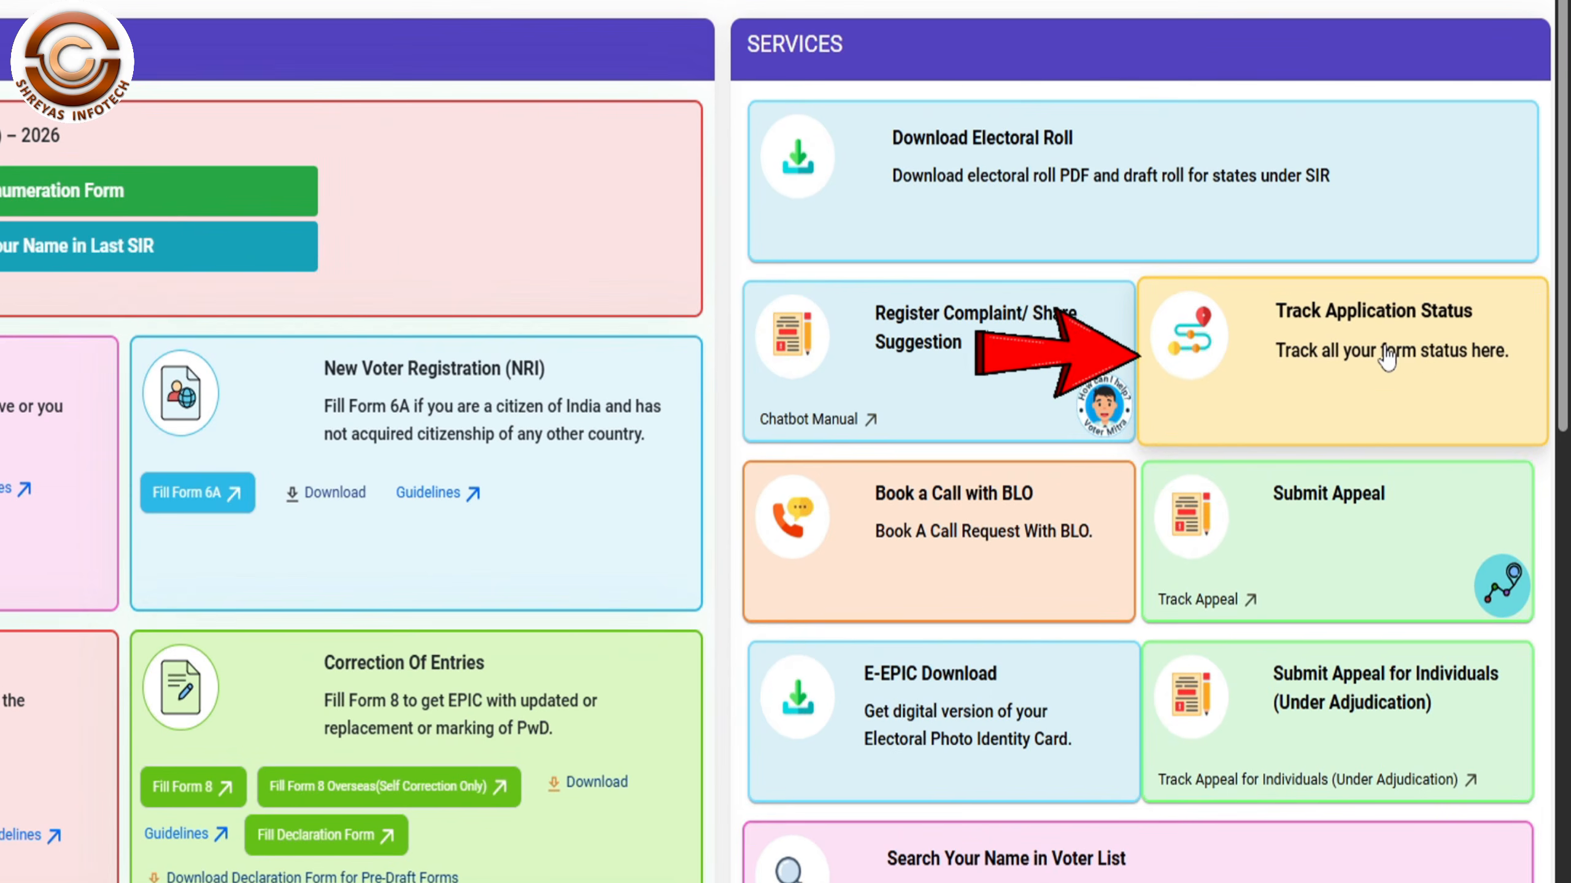
# - Track the application by its saved reference number and expand its Submitted and BLO Assigned timeline
pyautogui.click(1360, 396)
pyautogui.hotkey('ctrl', 'v')
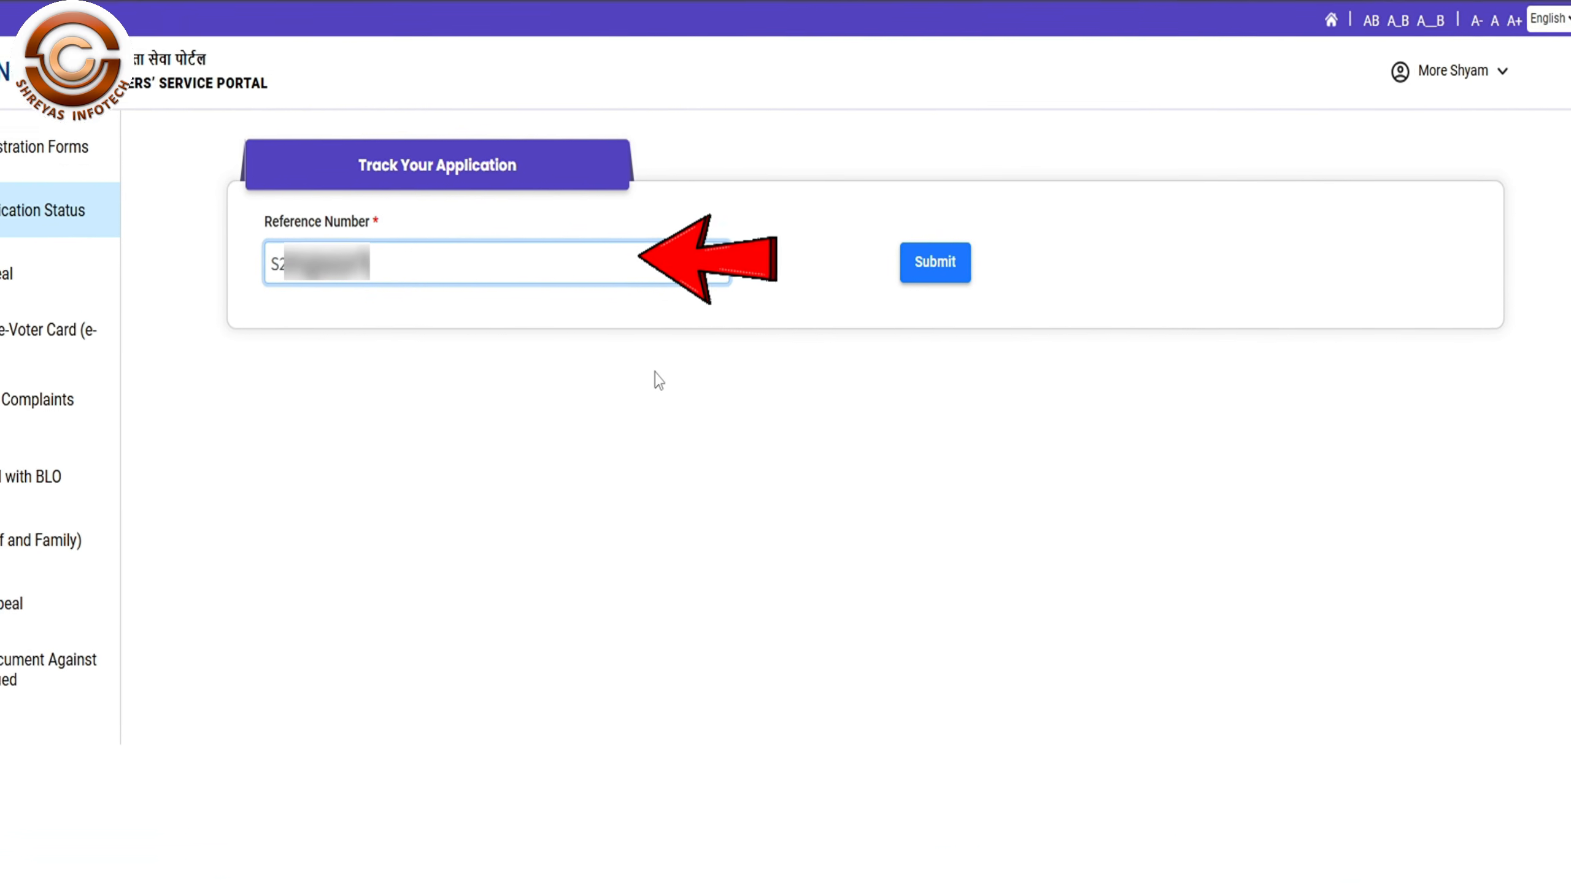
pyautogui.write('76')
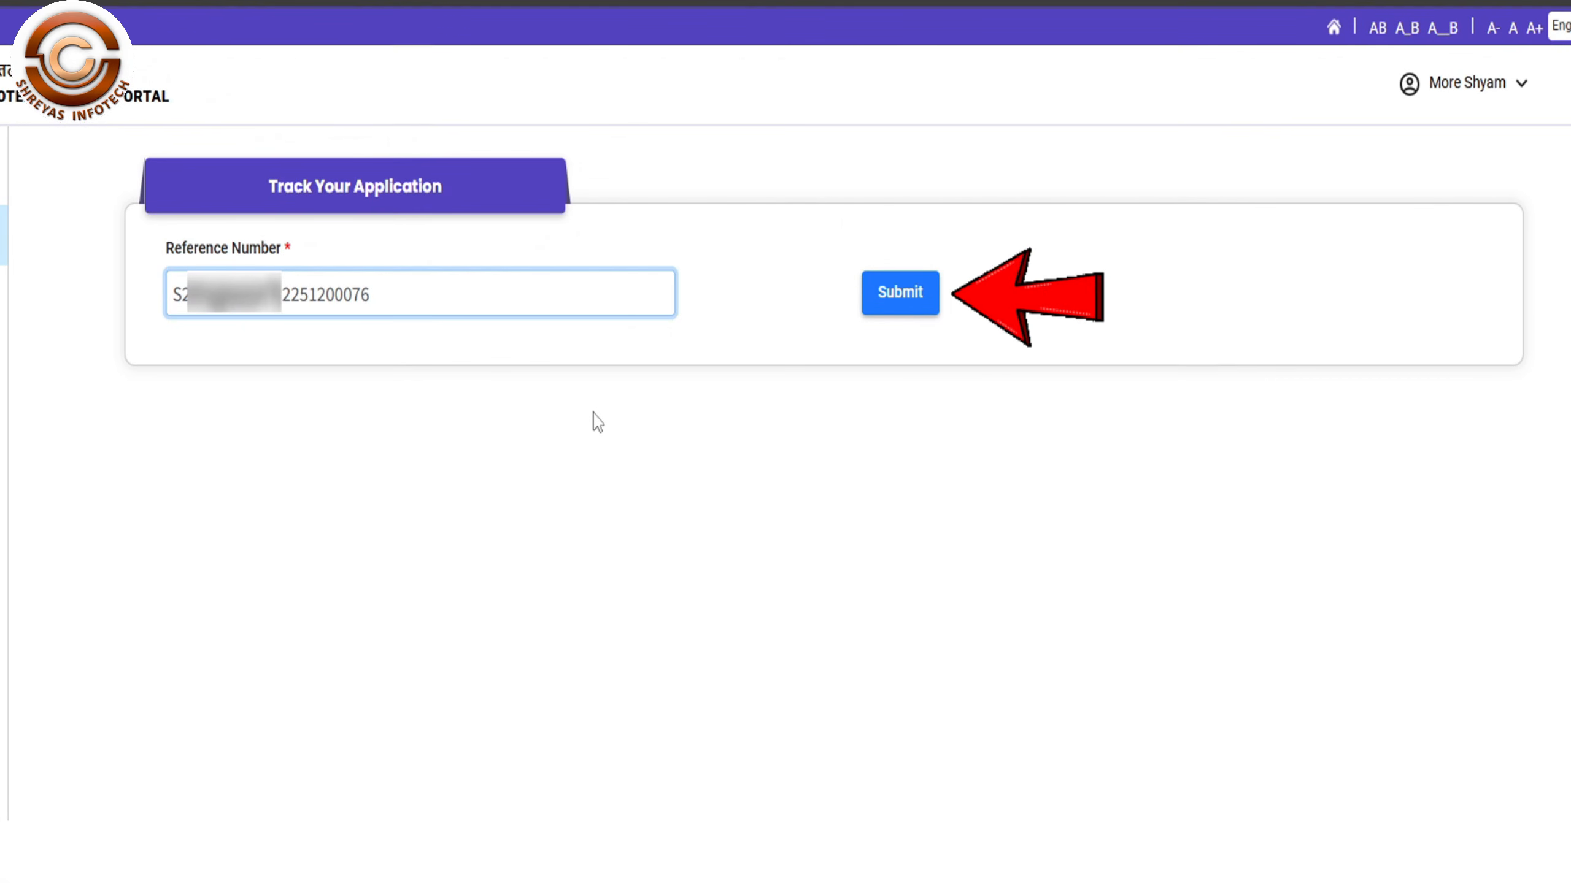
pyautogui.click(921, 295)
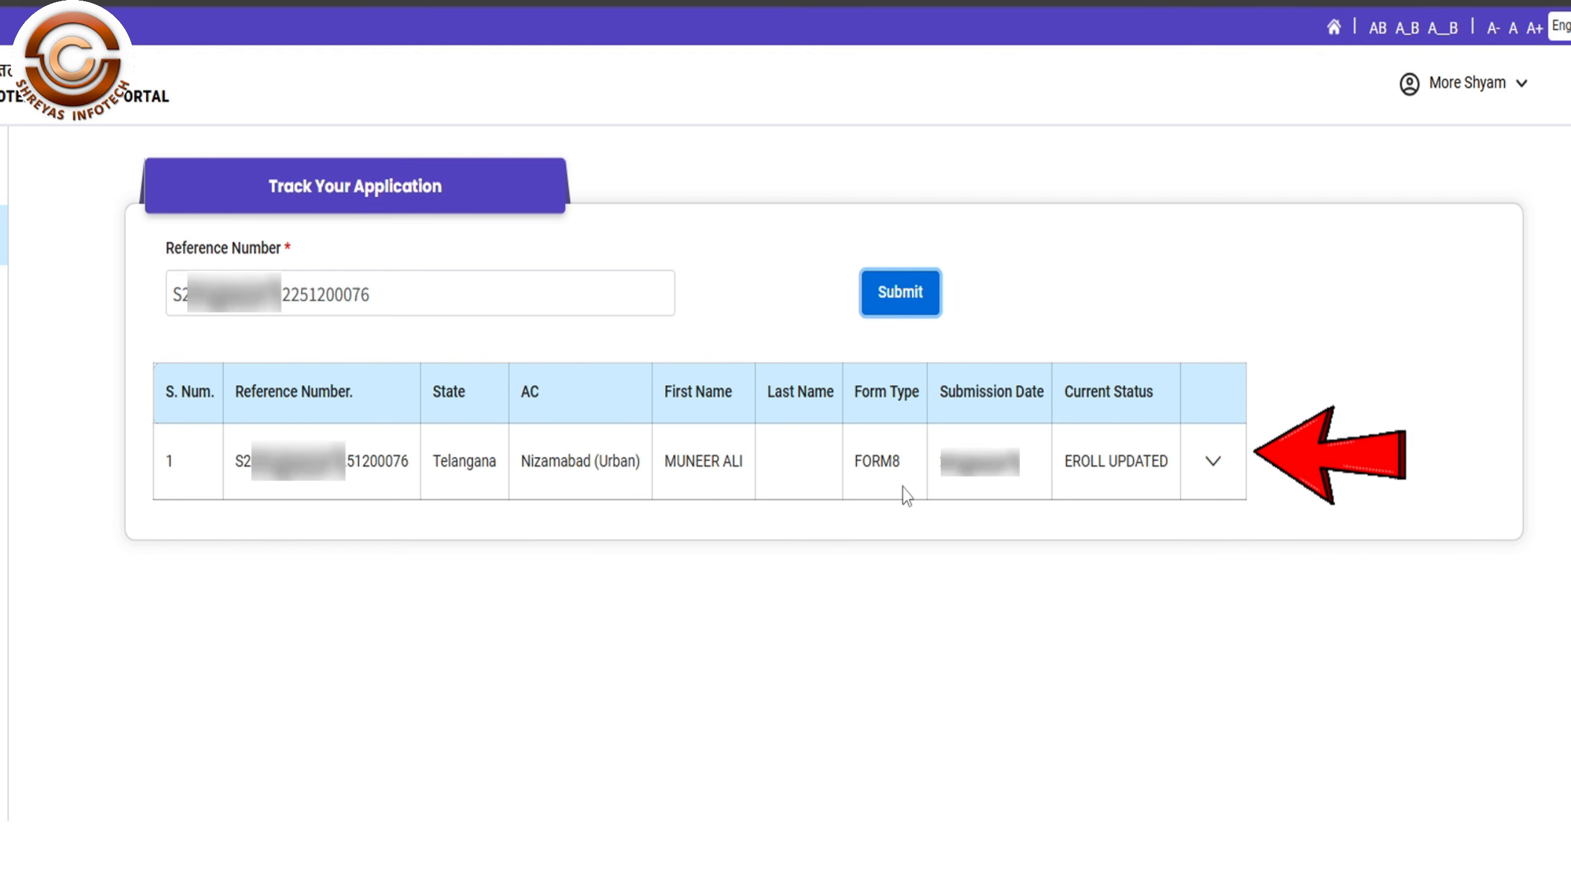
pyautogui.click(1212, 461)
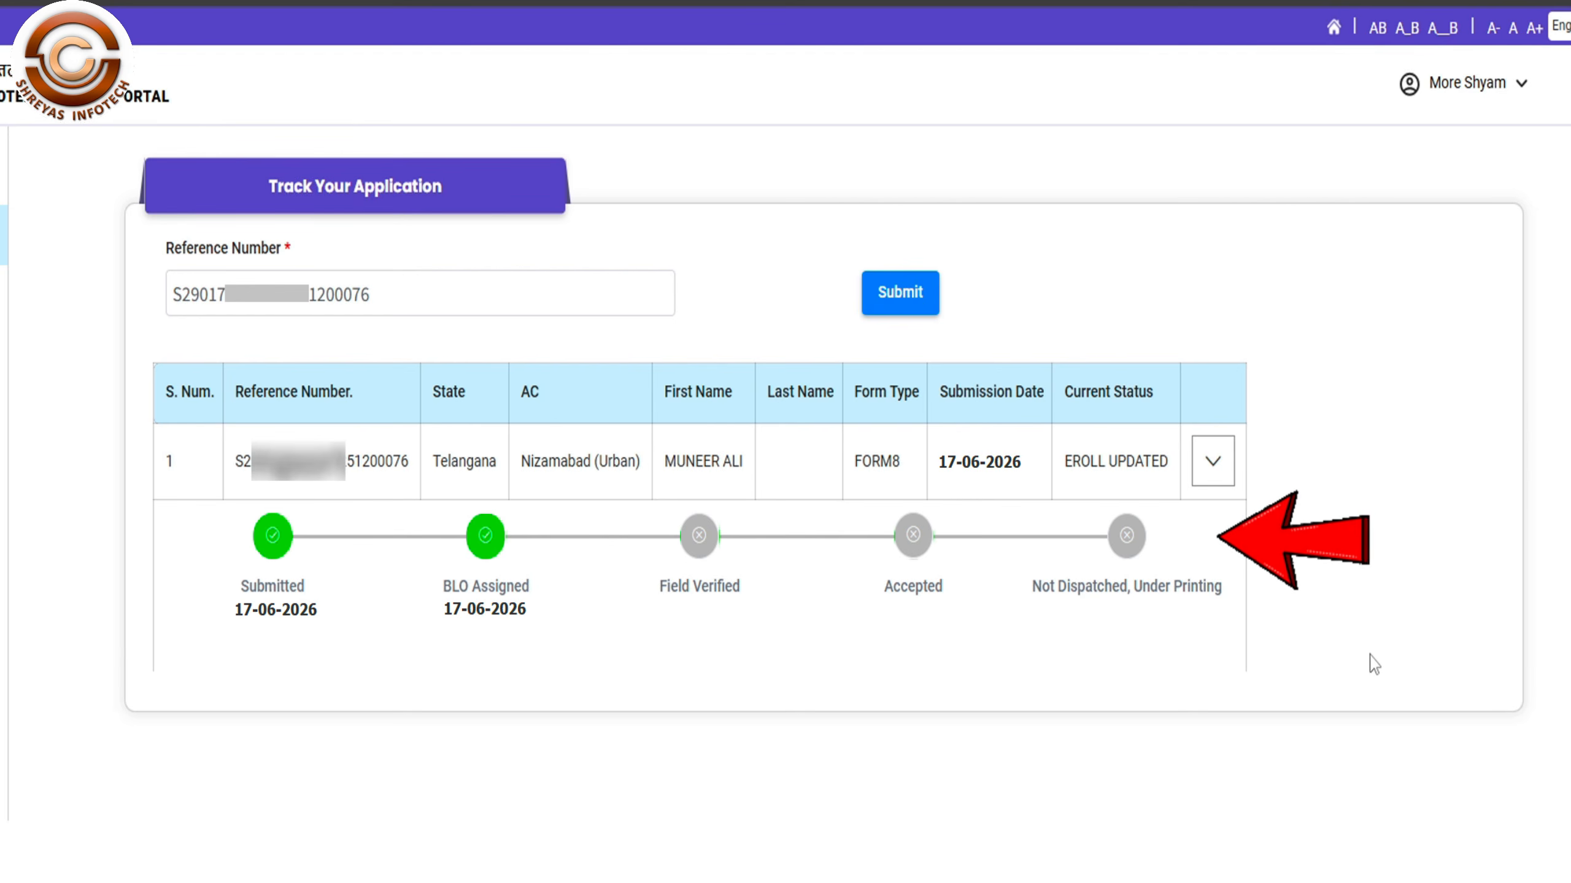